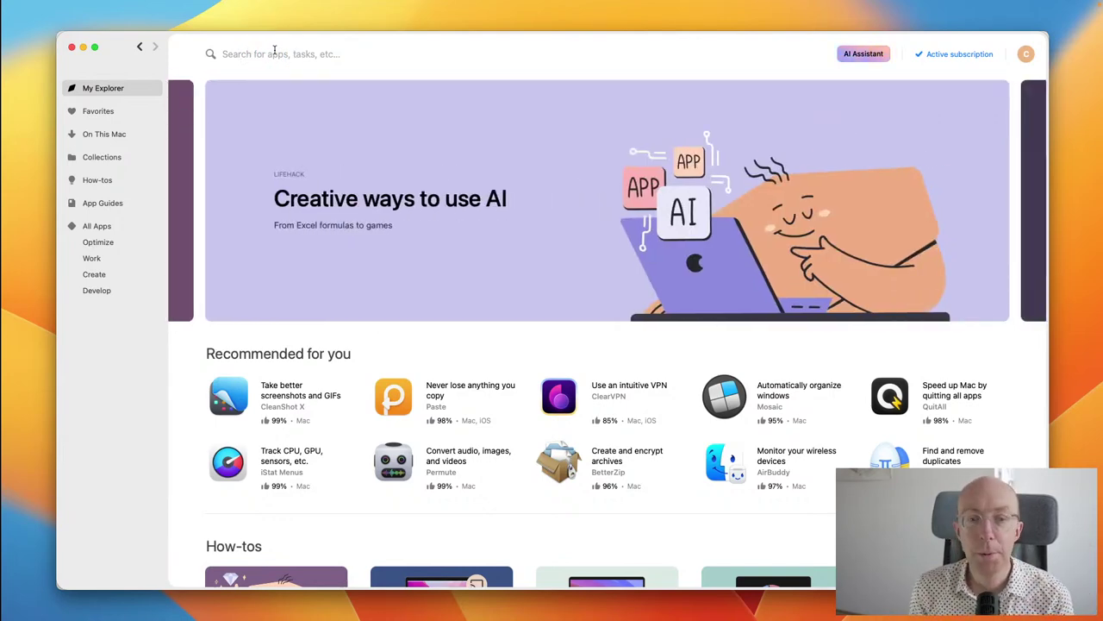
Step: Browse the recommended apps and featured banners of My Explorer, and open the new collection of AI apps
left_click(266, 93)
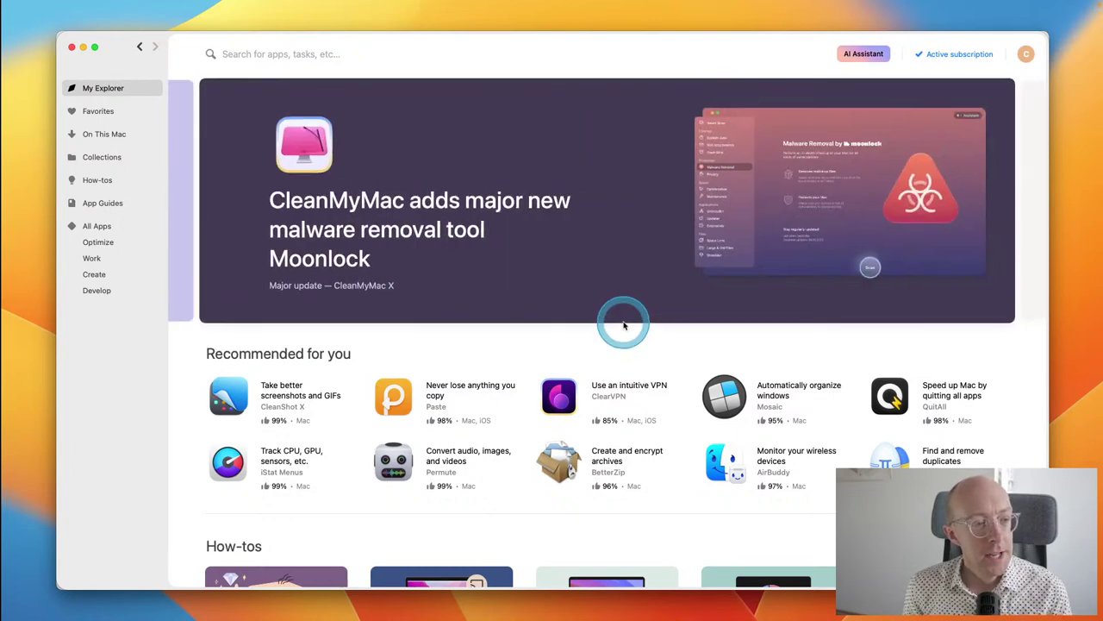
scroll(624, 324, "down", 5)
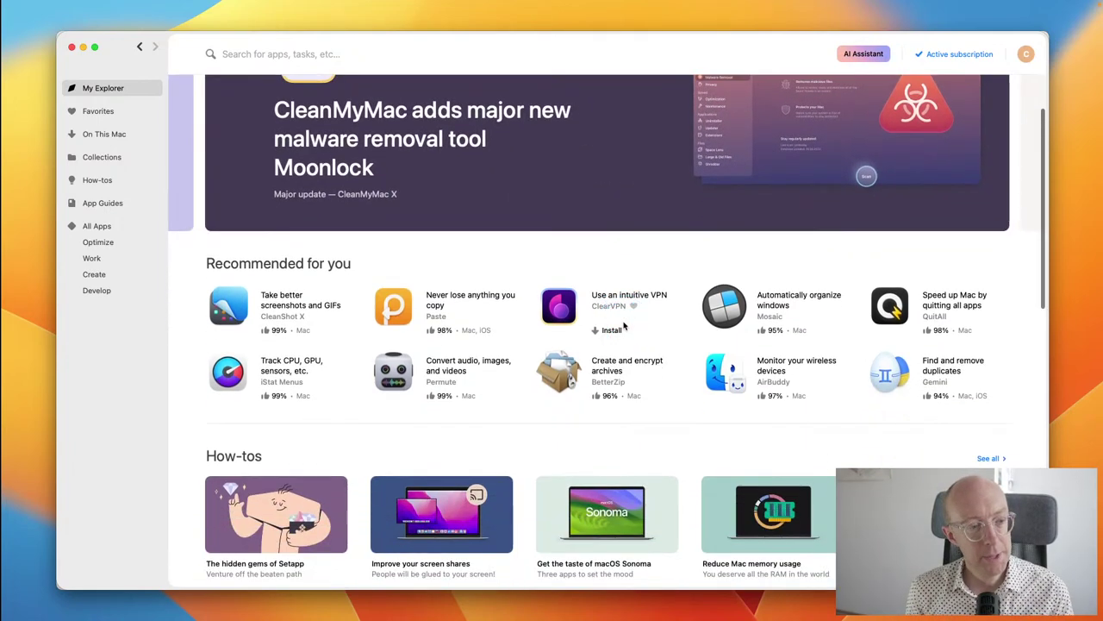
scroll(624, 325, "down", 12)
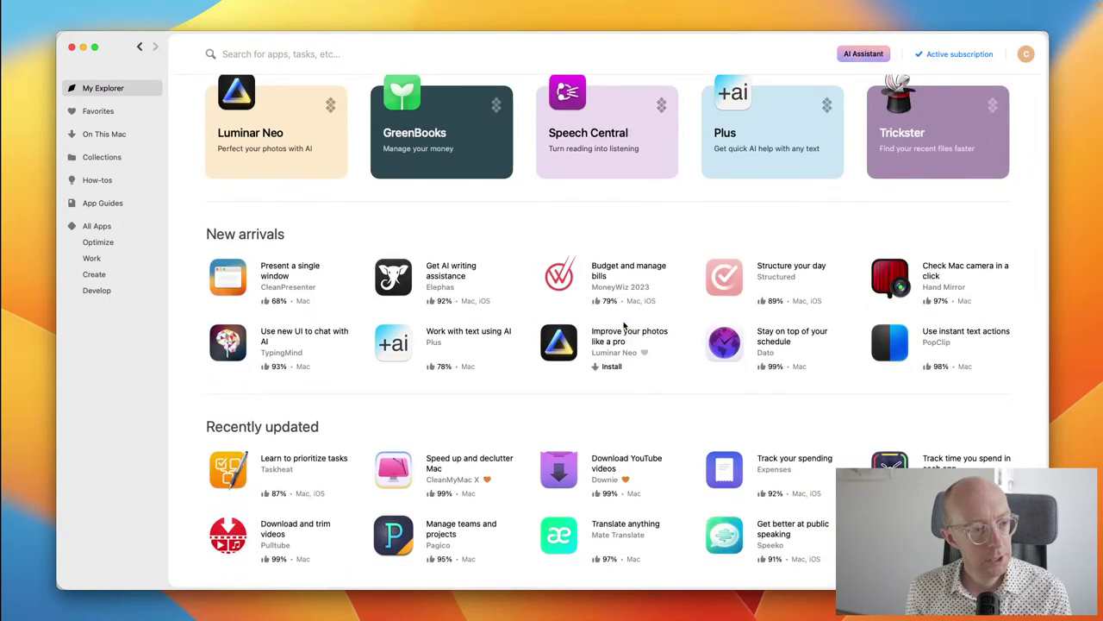
scroll(624, 325, "up", 19)
left_click(980, 227)
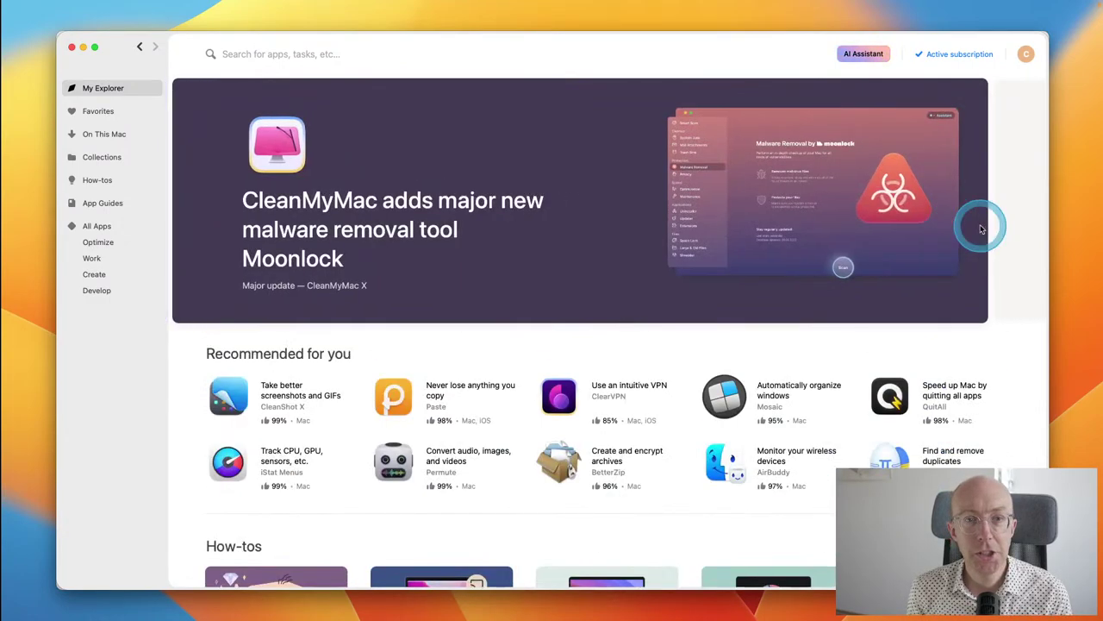
left_click(980, 227)
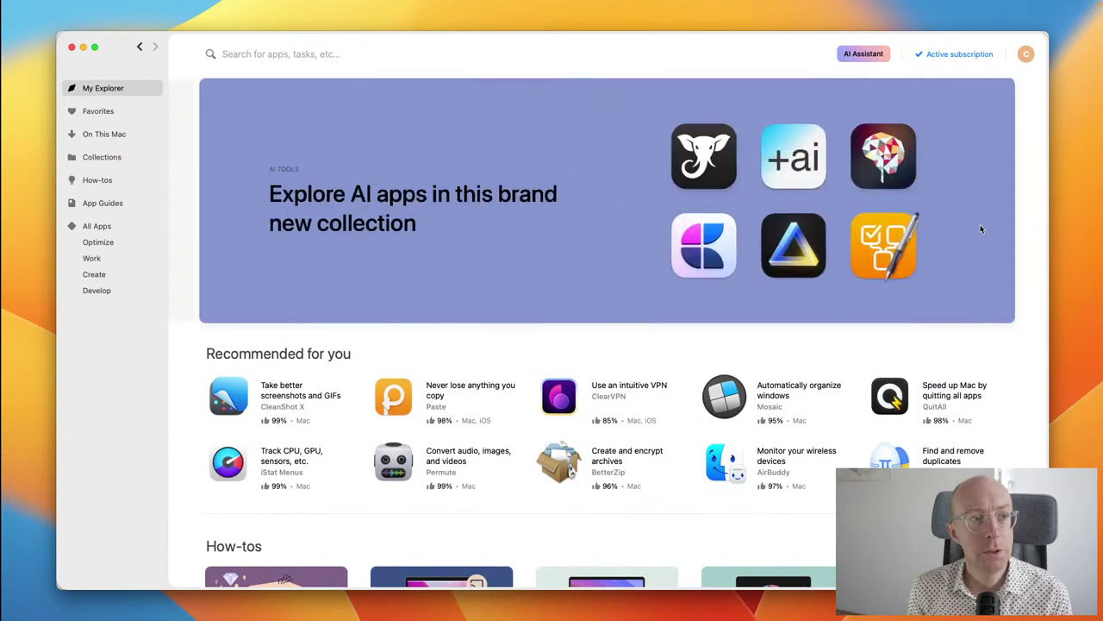
scroll(980, 226, "left", 2)
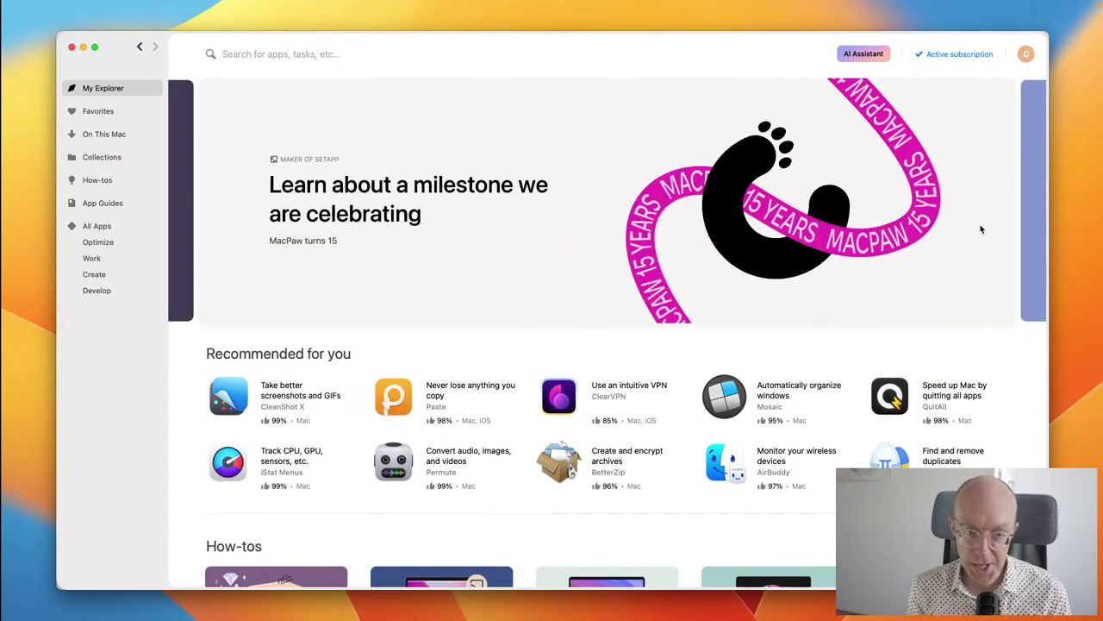
left_click(980, 227)
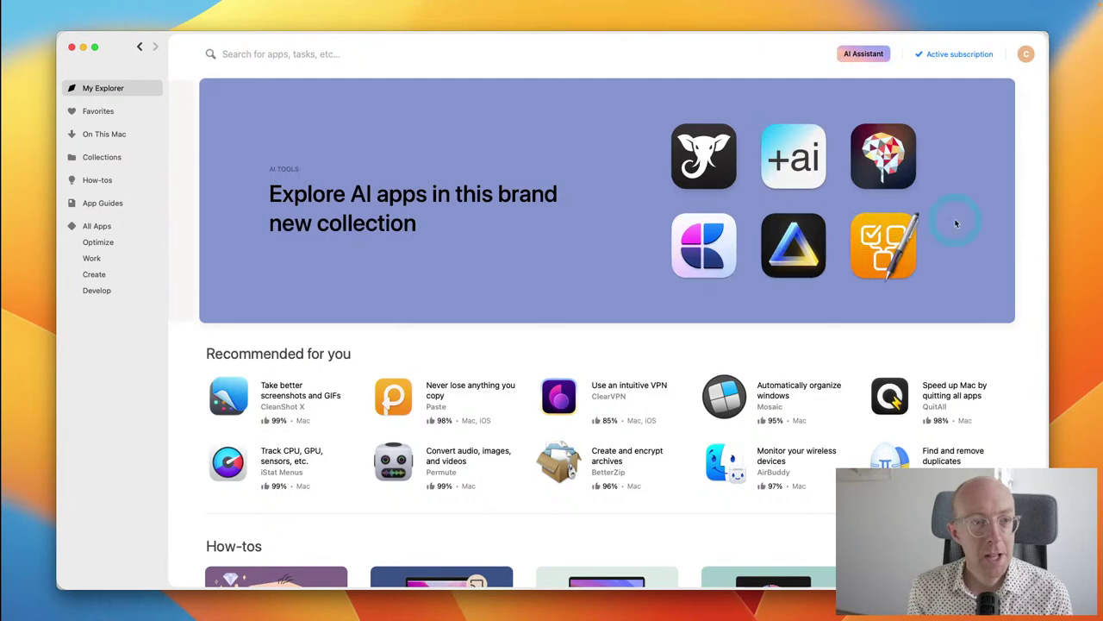
left_click(493, 198)
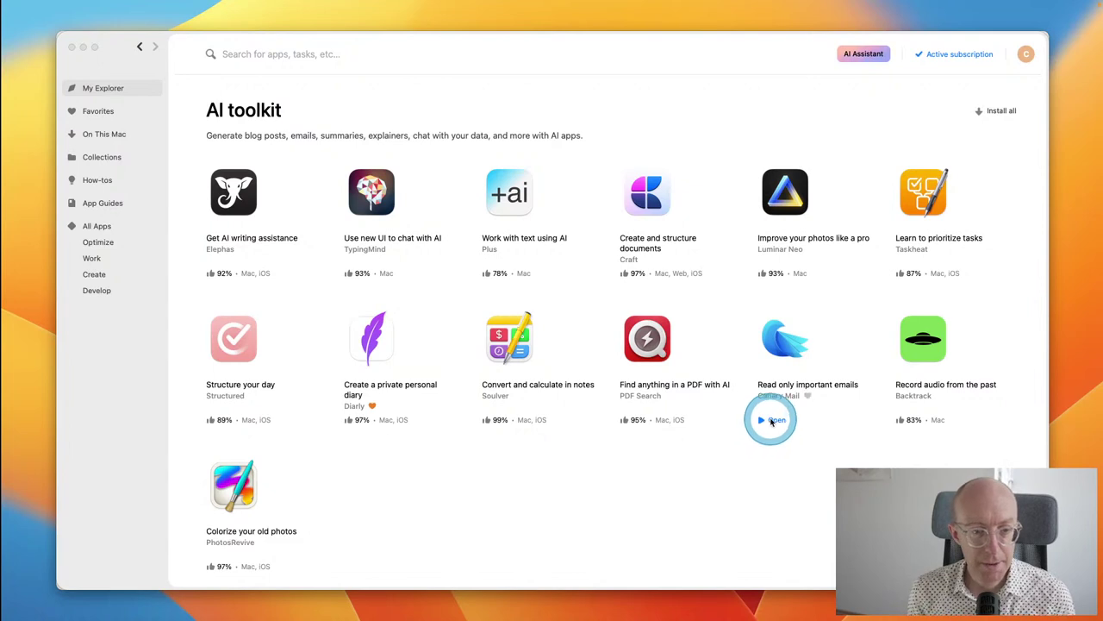
Step: Launch Canary Mail from the AI toolkit collection and reposition its window over the collection page
left_click(772, 420)
left_click(771, 421)
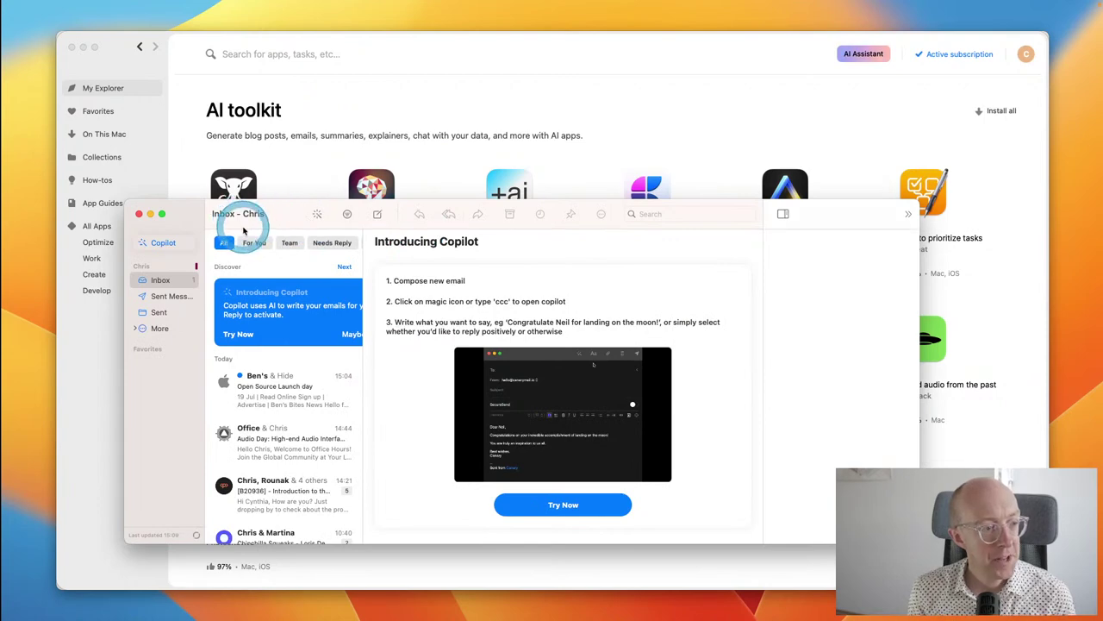
left_click_drag(297, 214, 406, 130)
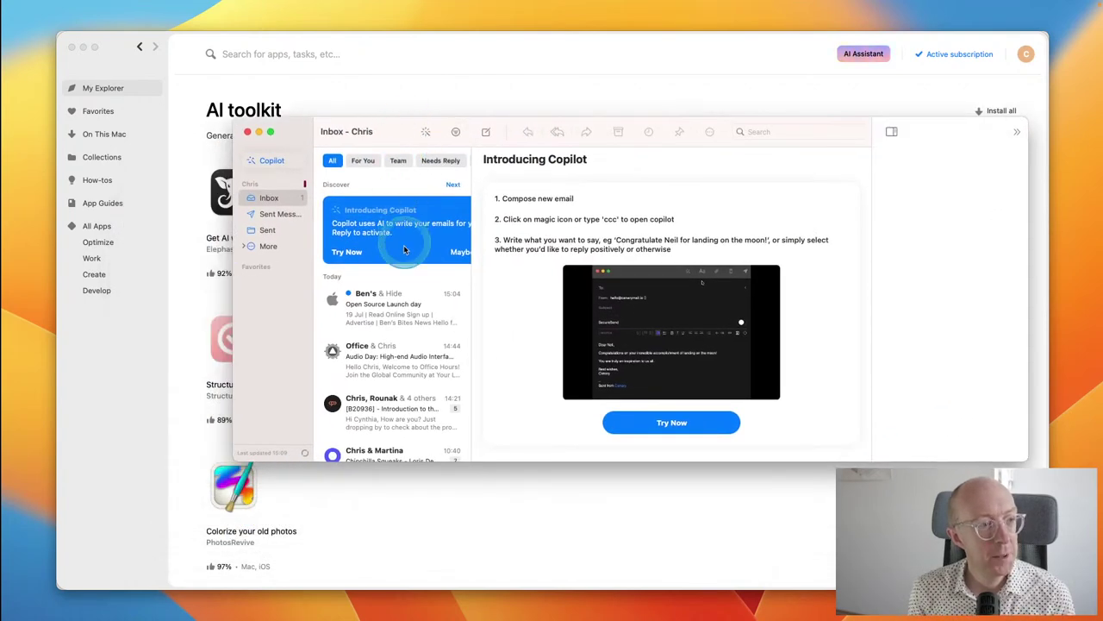
Step: Ask Canary Mail's Copilot to read important new emails and to show upcoming events
left_click(272, 161)
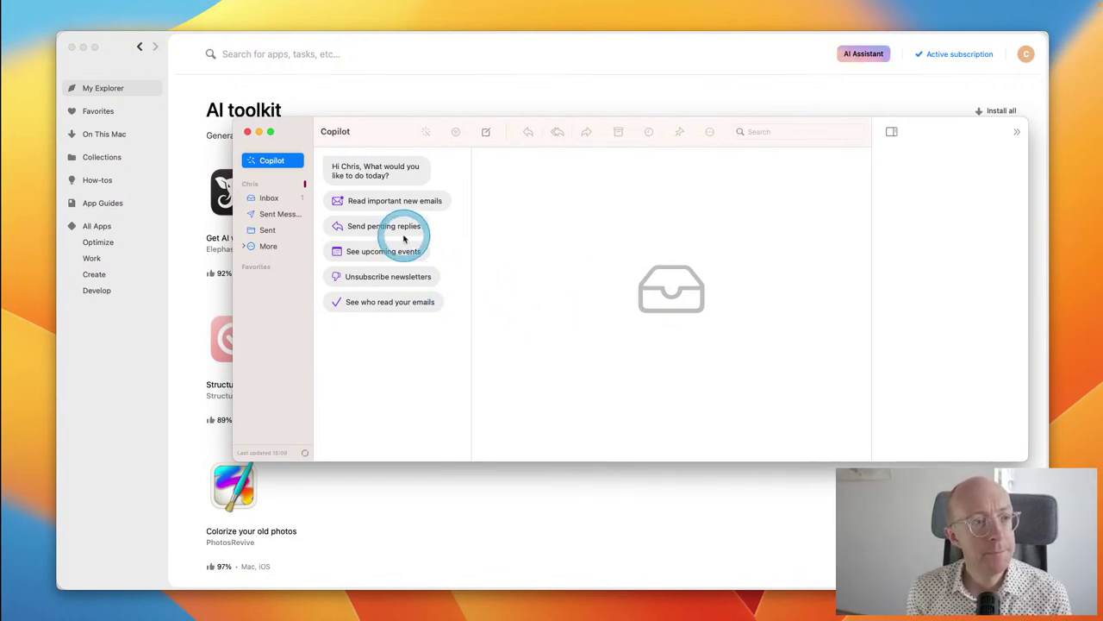
left_click(401, 200)
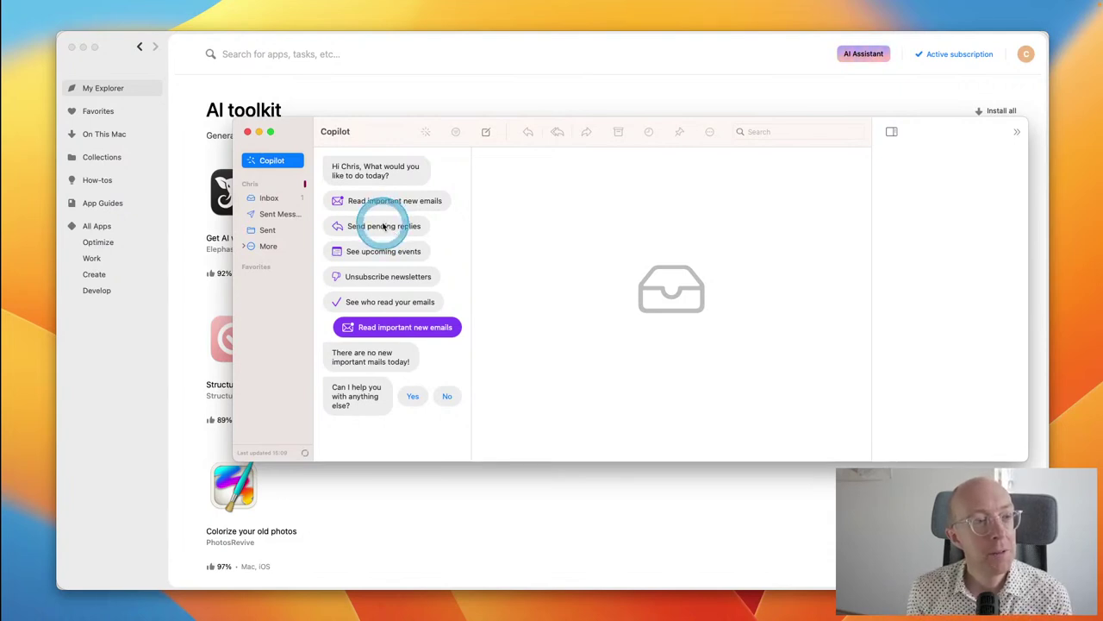
left_click(414, 396)
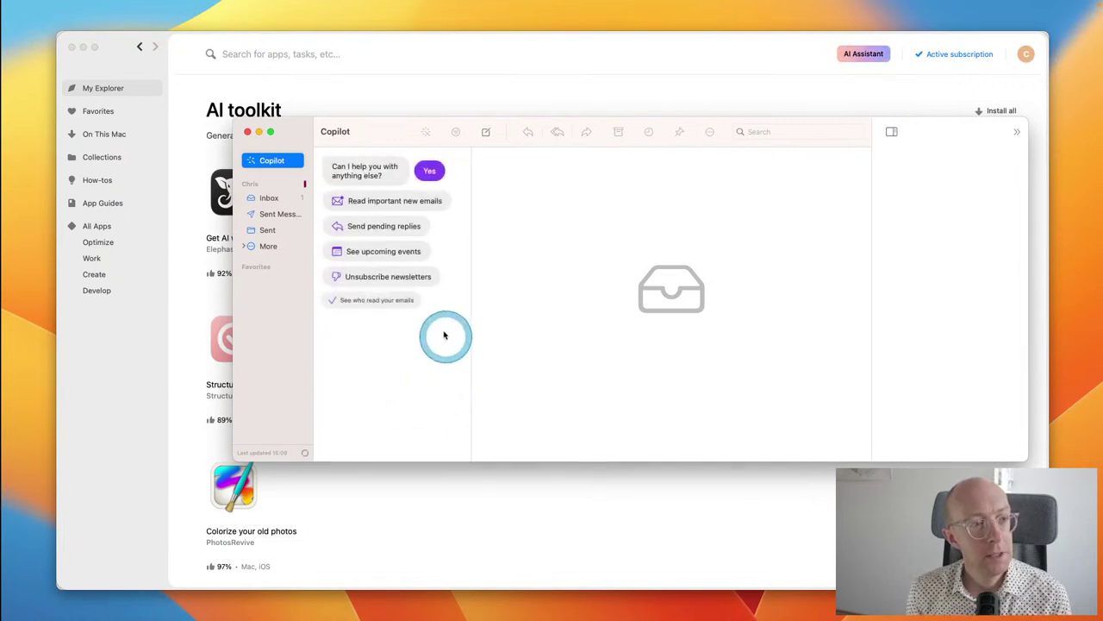
left_click(410, 252)
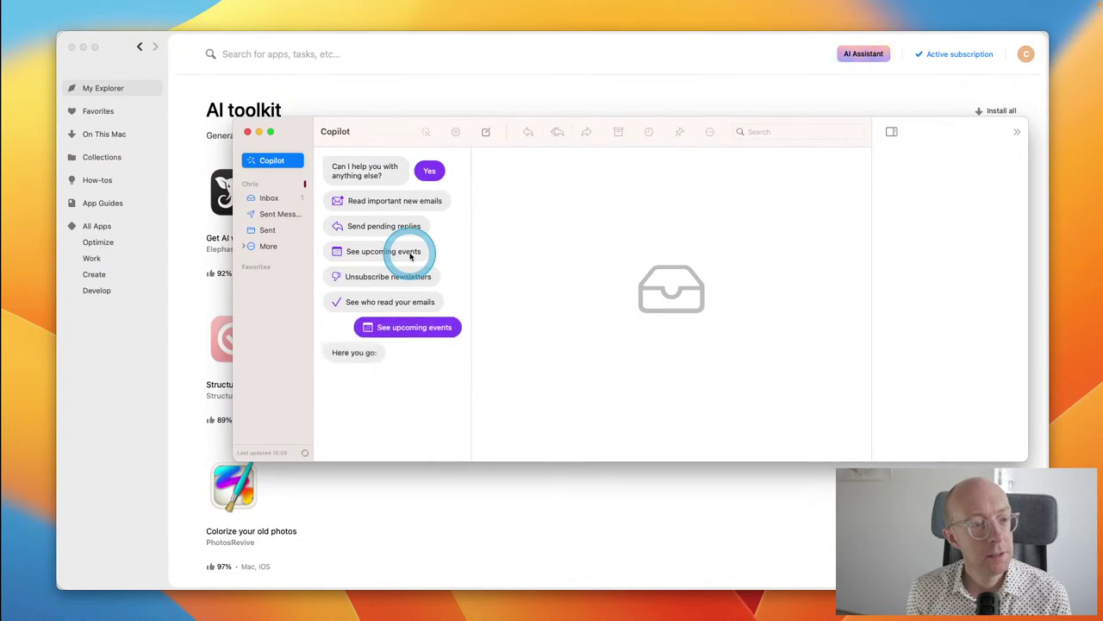
left_click(423, 355)
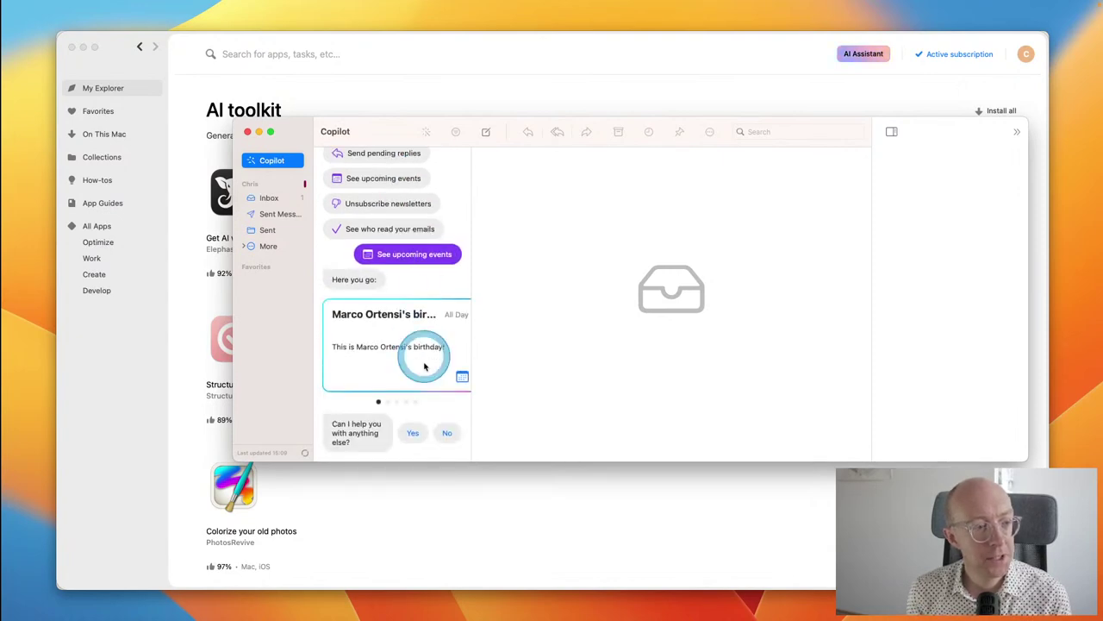
Step: Ask Copilot for newsletters to unsubscribe from and widen the conversation column to view its suggestions
left_click(413, 432)
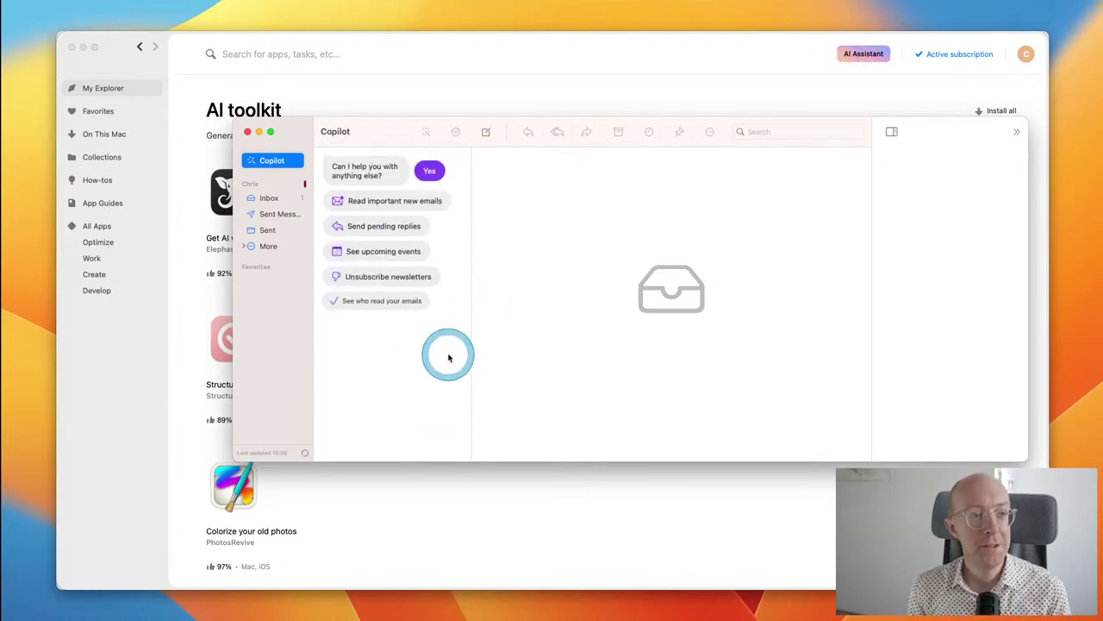
left_click(400, 276)
left_click(404, 353)
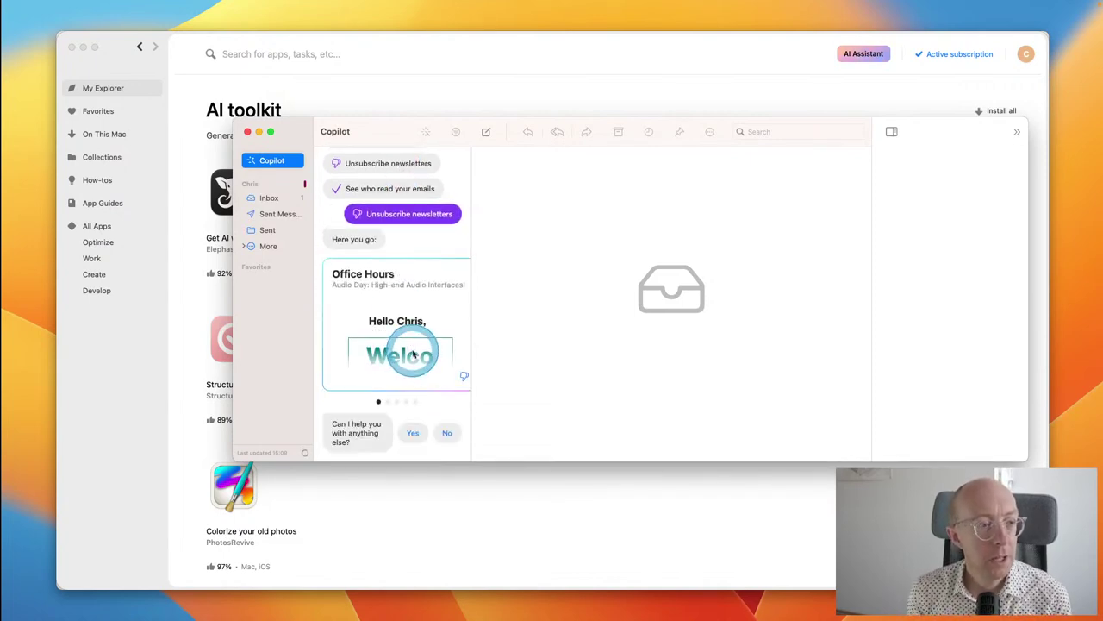
left_click(407, 403)
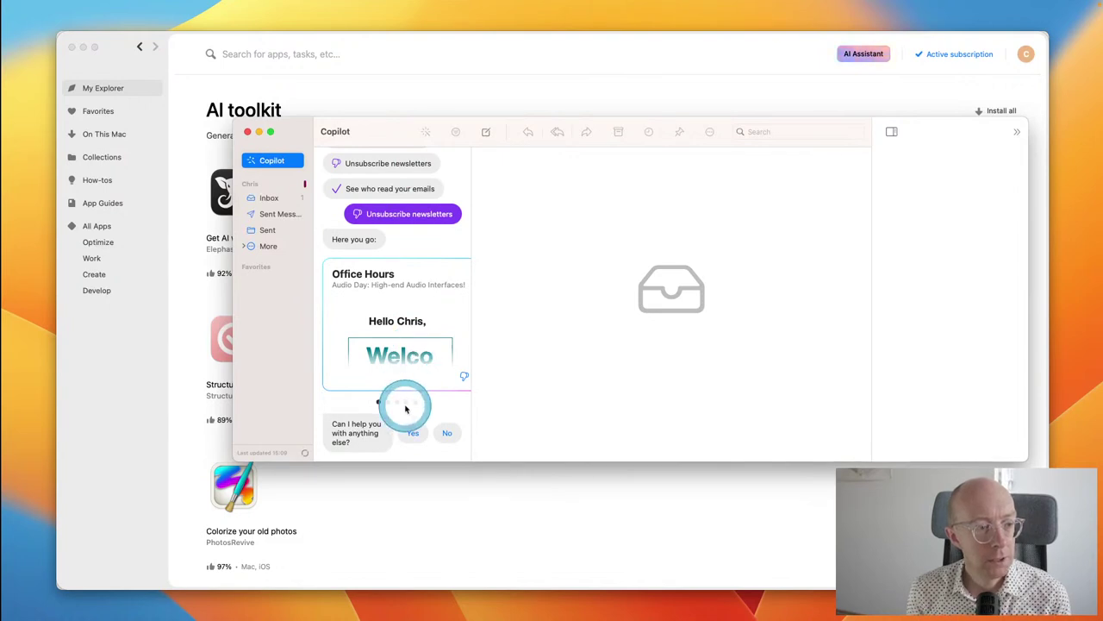
left_click(386, 403)
left_click(408, 405)
left_click(458, 345)
left_click(390, 347)
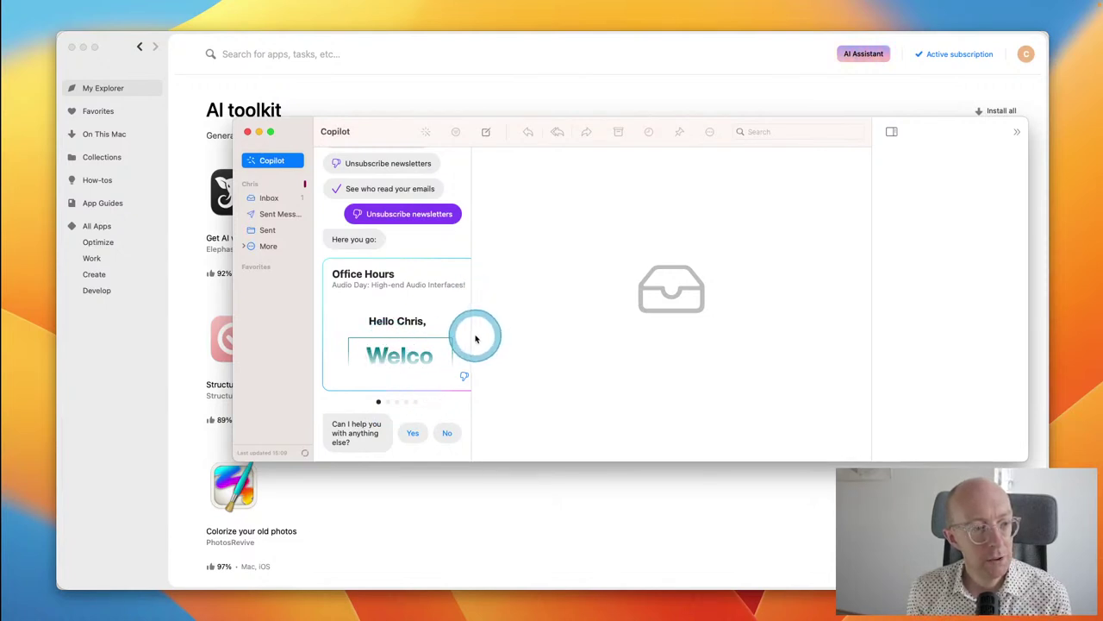
left_click_drag(474, 337, 520, 306)
left_click(366, 240)
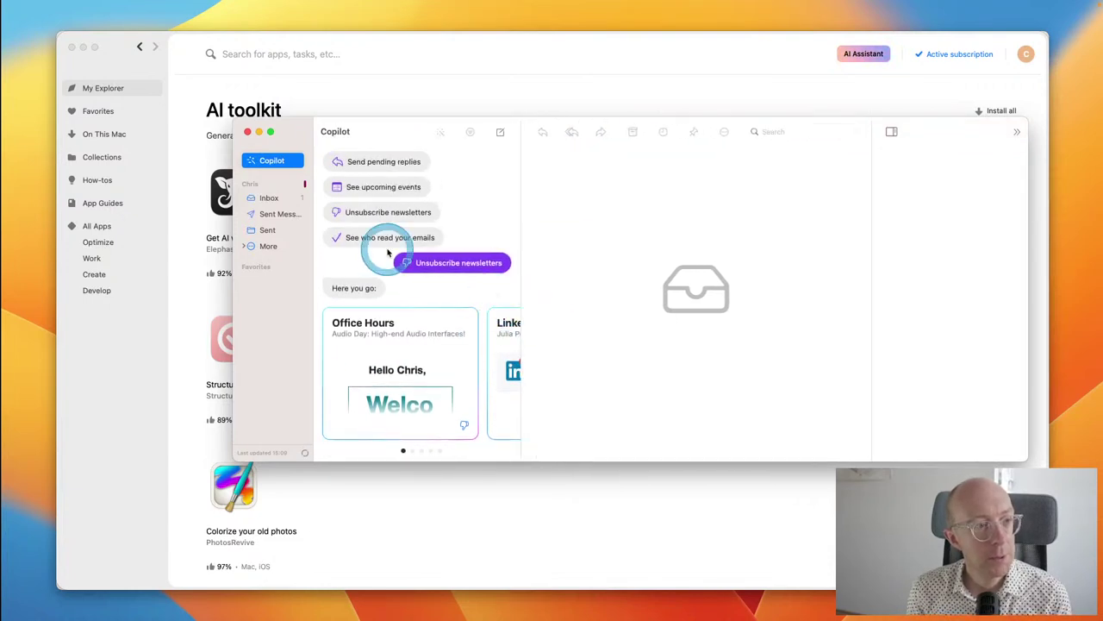
Step: Start a new email from the Introducing Copilot card in the inbox and check the available sender addresses
left_click(274, 198)
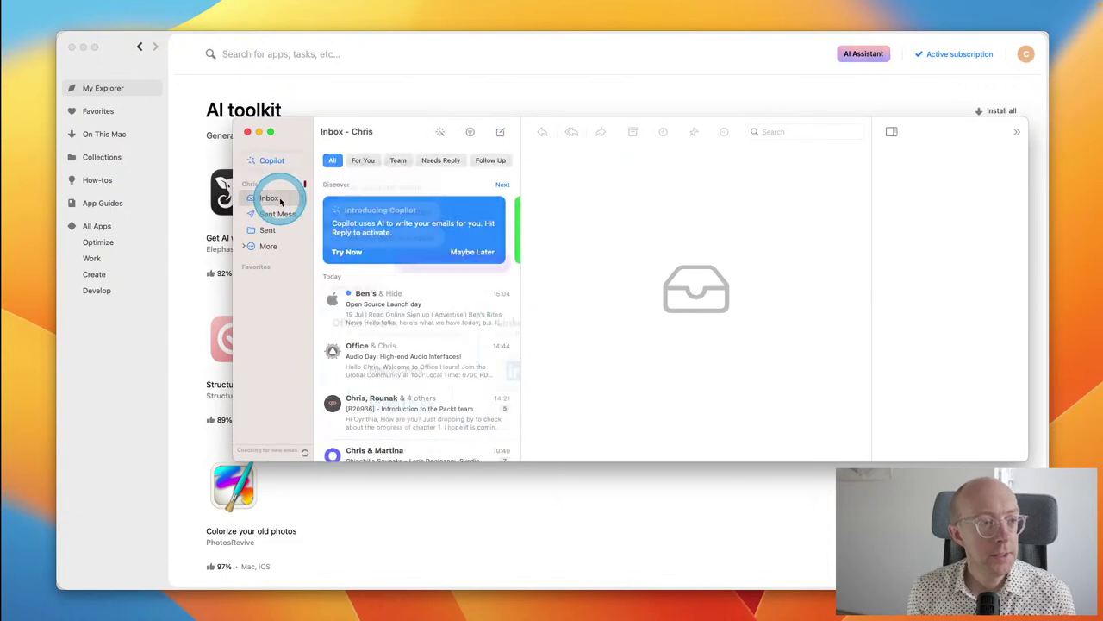
left_click(339, 250)
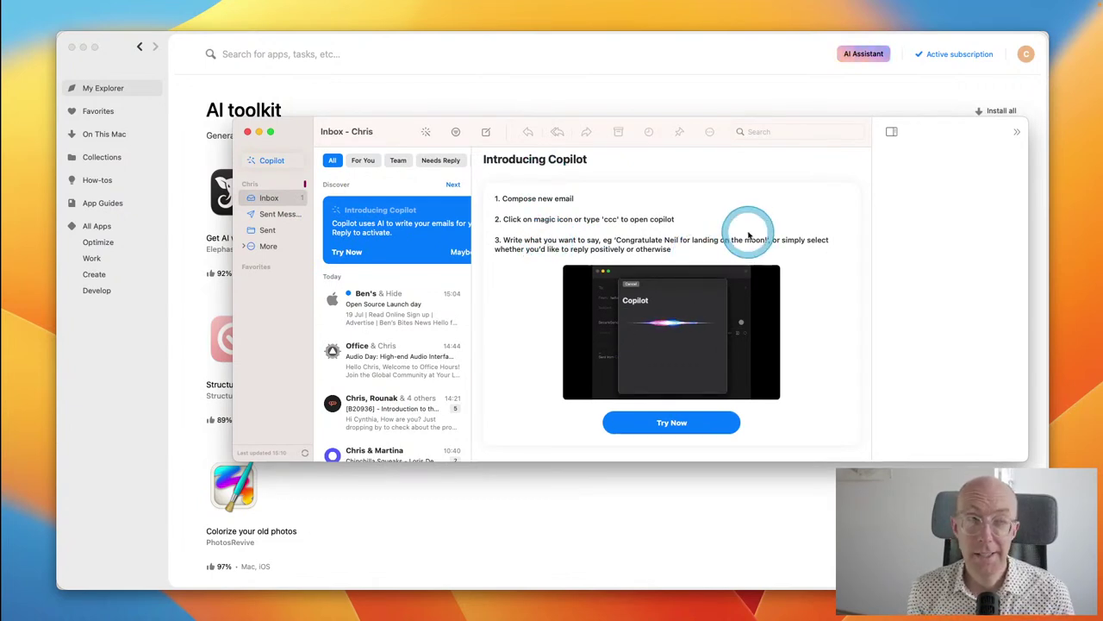
left_click(707, 422)
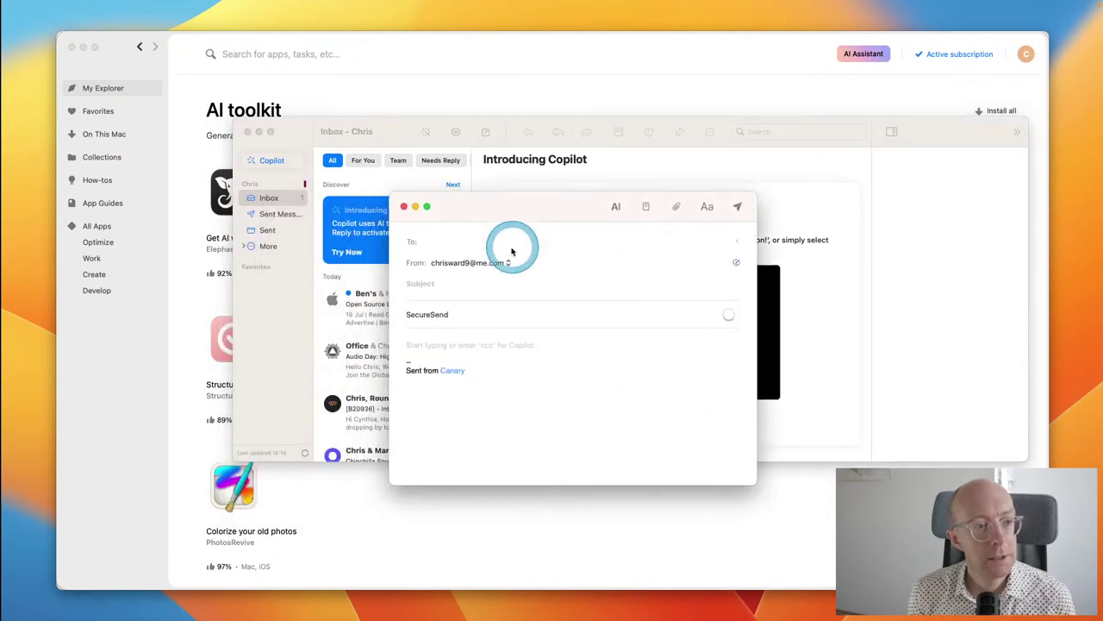
left_click(485, 266)
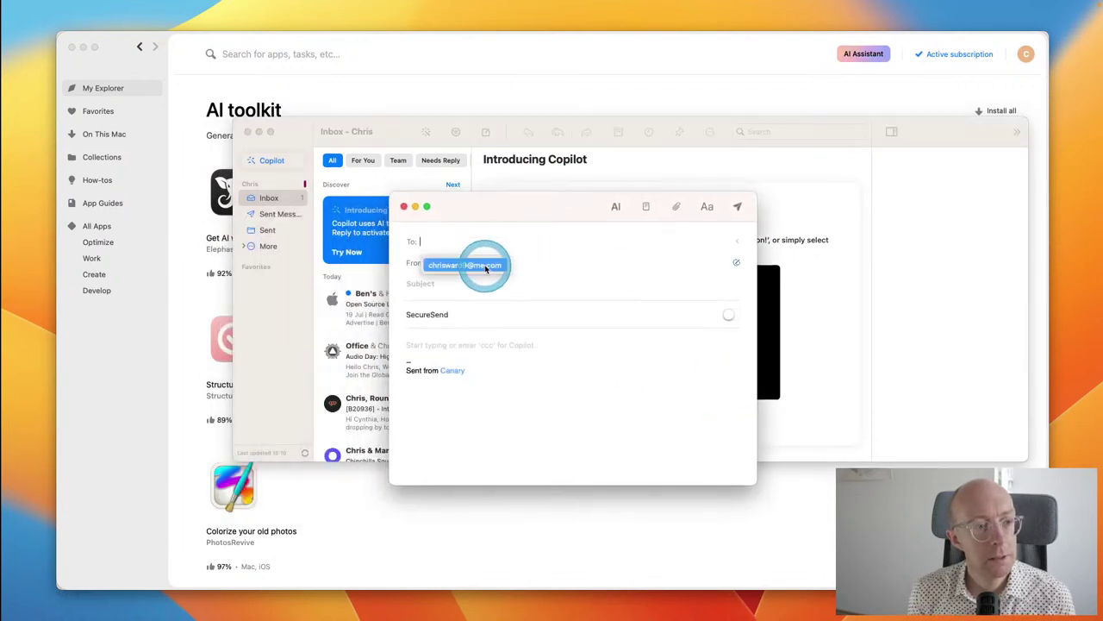
left_click(448, 346)
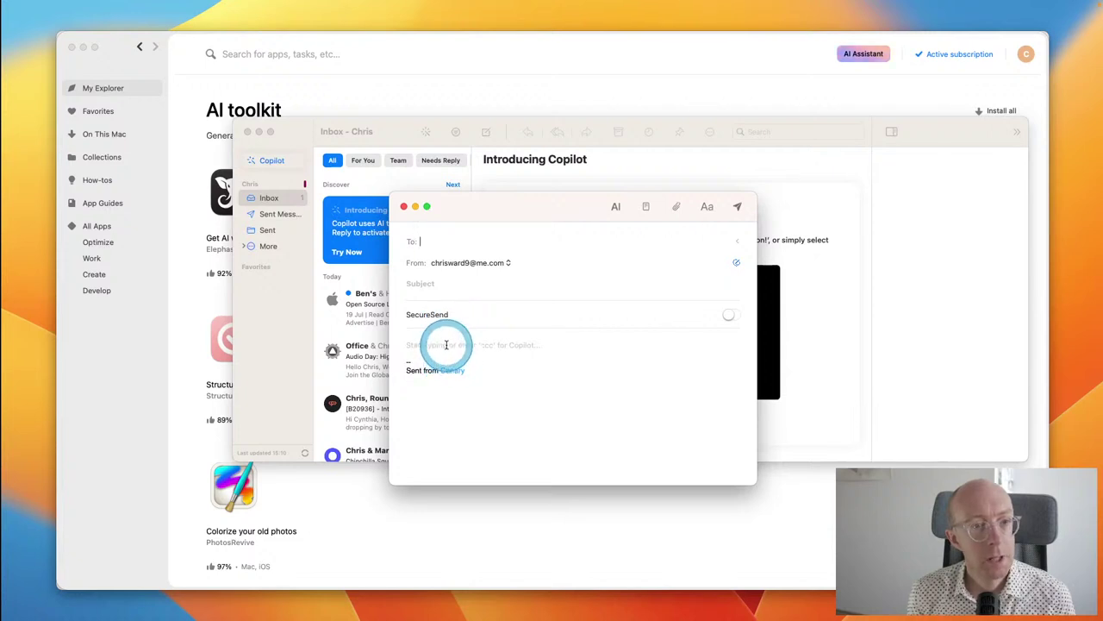
left_click(736, 263)
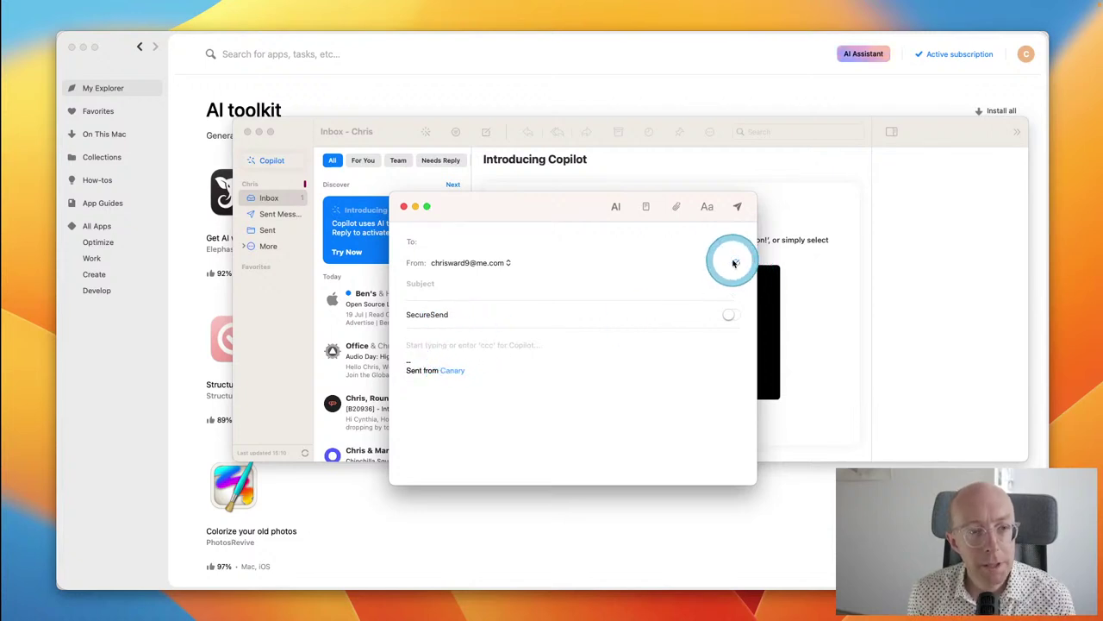
Step: Generate an email draft with Copilot using the prompt "Send the last person who emailed me a message saying I am on holiday"
left_click(624, 209)
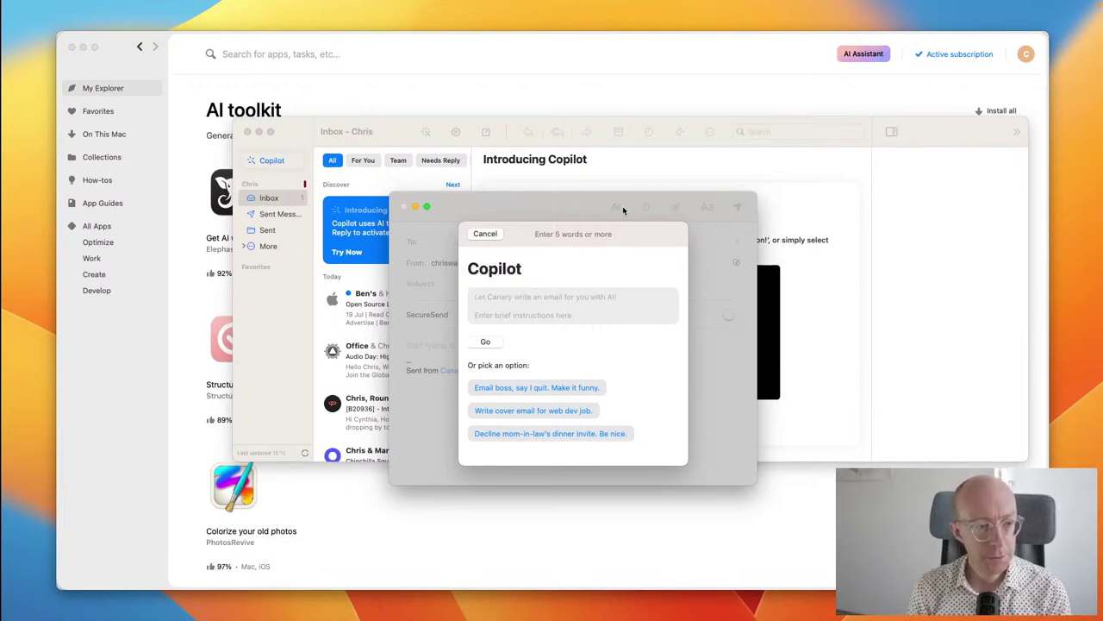
type("Email the last")
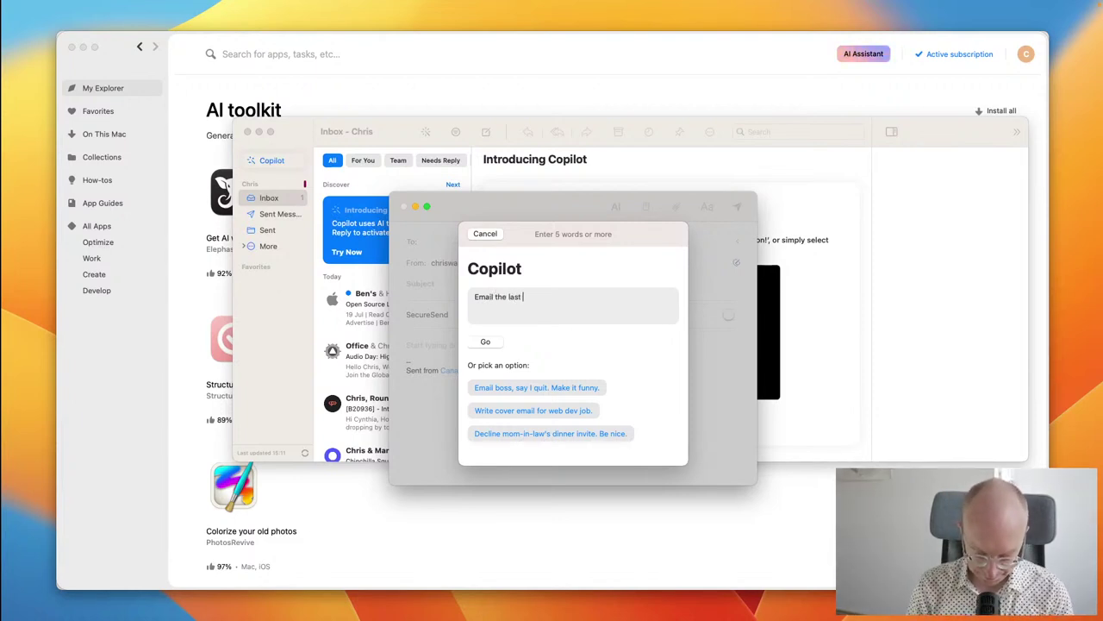
key("super+a")
type("Sen")
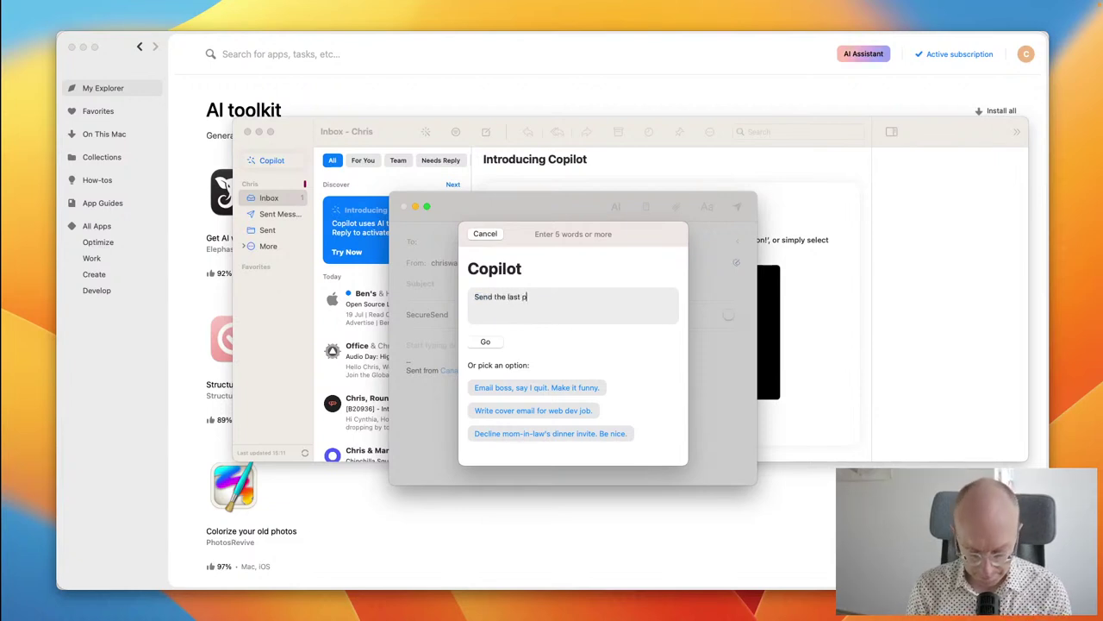
type("on who emailed me a message saying I am on holiday")
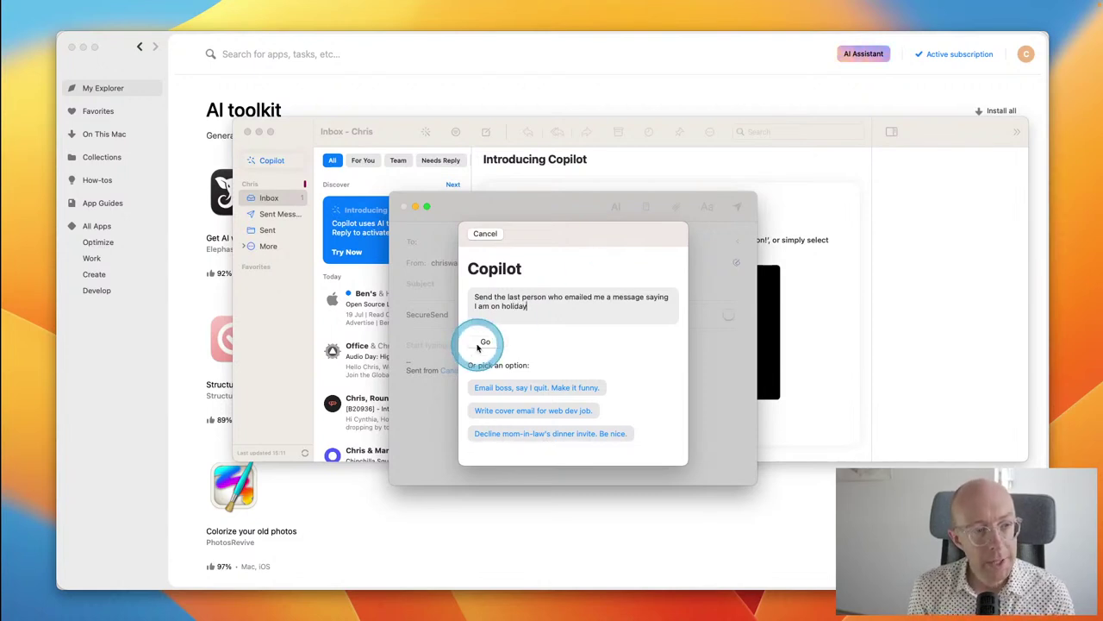
left_click(480, 344)
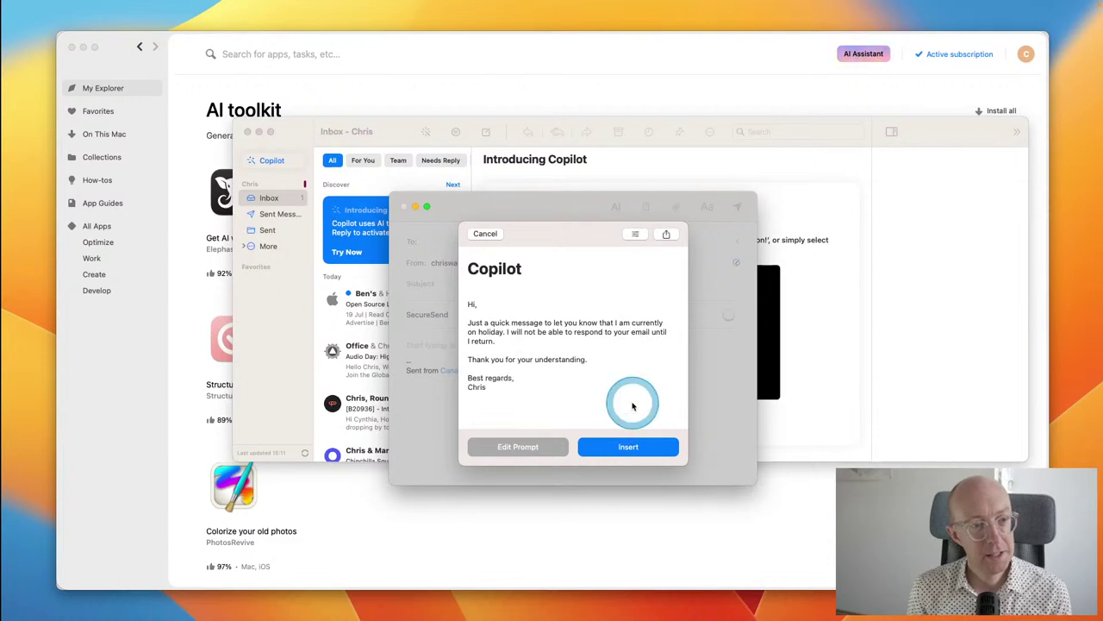
Step: Lengthen the Copilot holiday message draft and read through the longer version
left_click(637, 236)
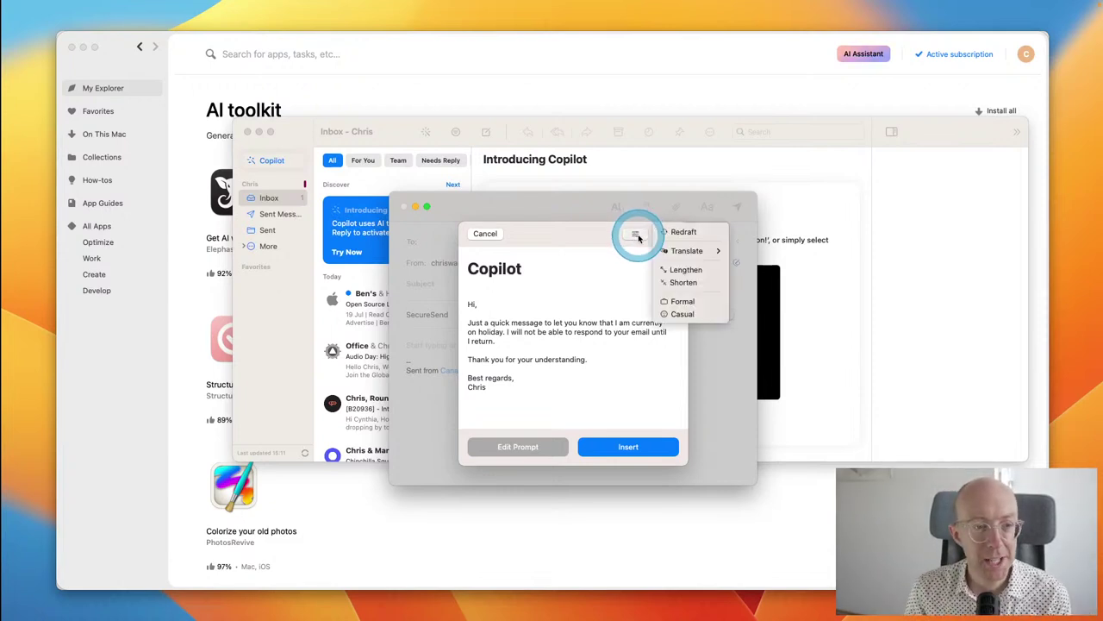
left_click(689, 270)
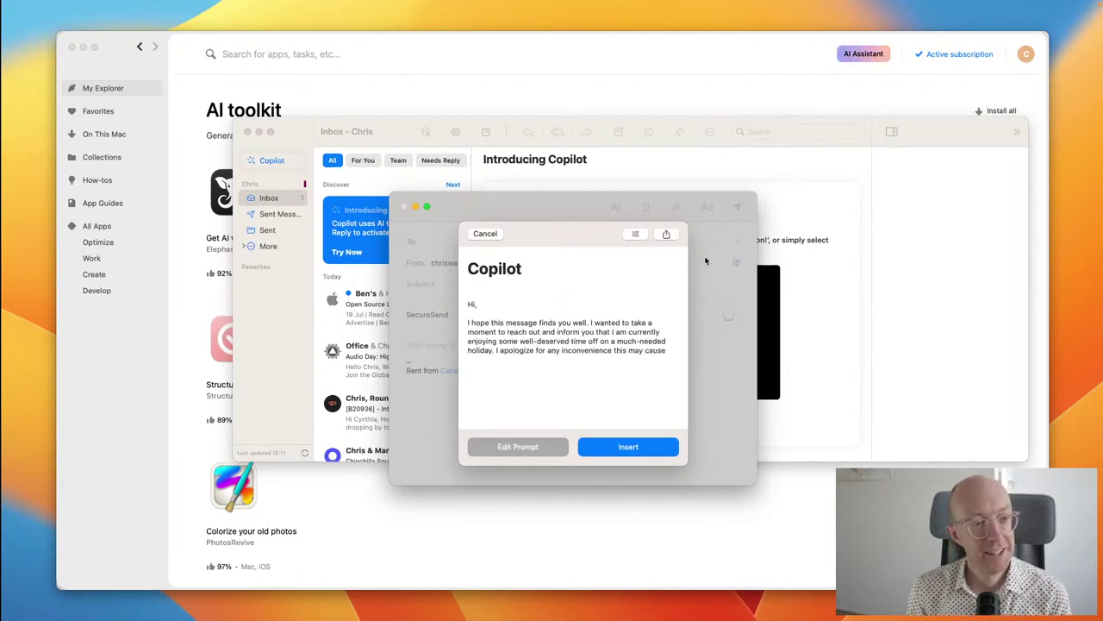
left_click(682, 290)
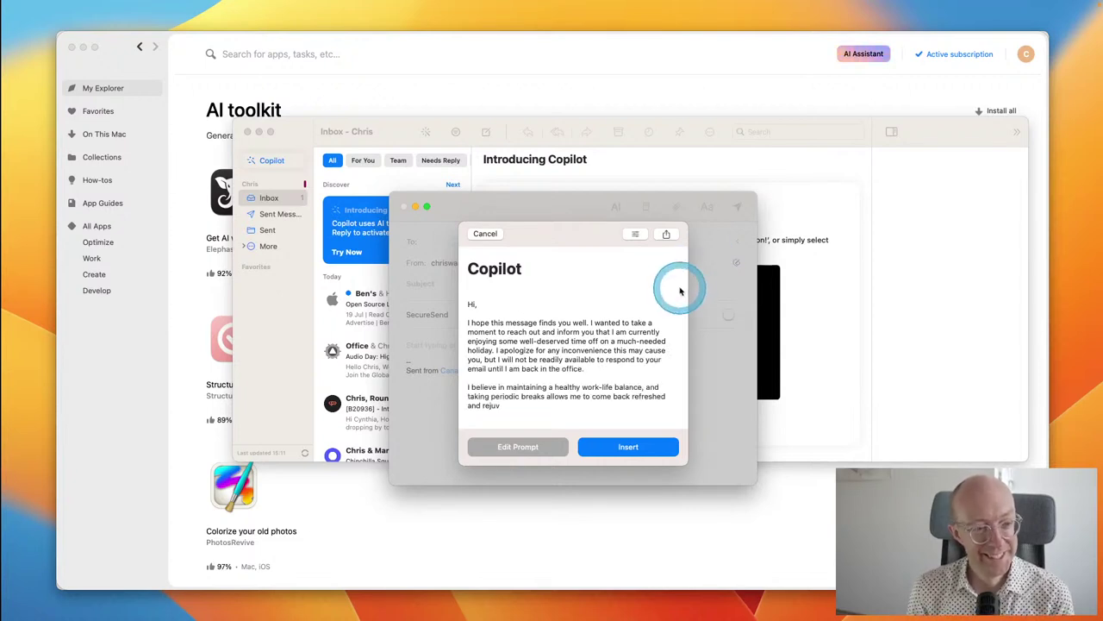
mouse_move(681, 290)
left_mouse_down()
mouse_move(682, 280)
mouse_move(625, 300)
left_mouse_up()
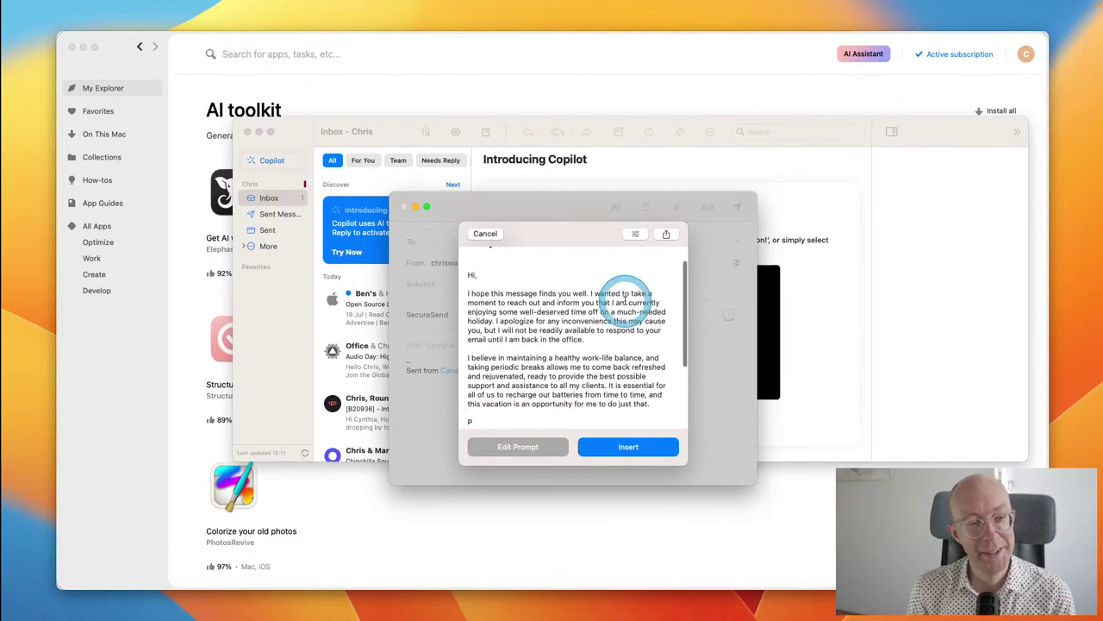
Step: Have Copilot rewrite the holiday message in a more casual tone and review the phrase "Yeah, I know, lucky me."
left_click(625, 298)
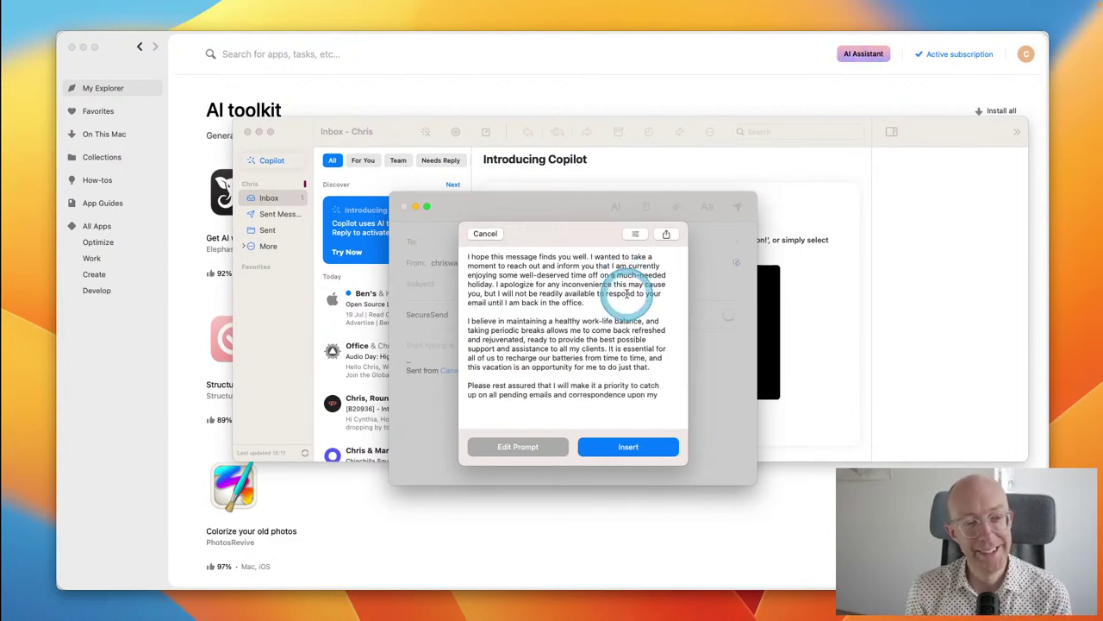
left_click(635, 234)
left_click(707, 315)
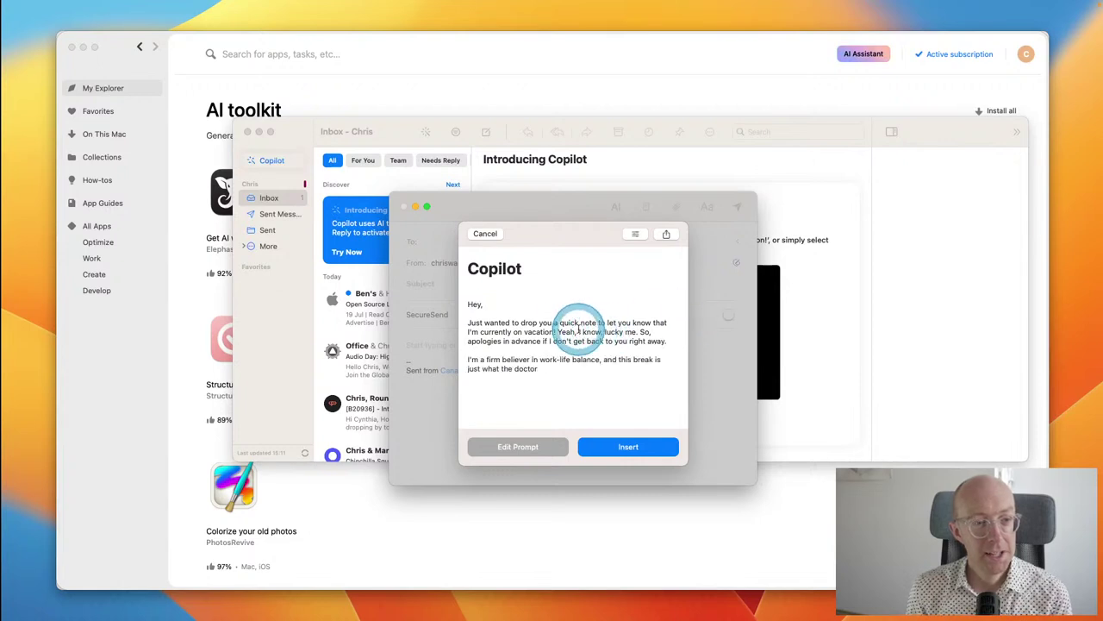
left_click_drag(558, 331, 637, 333)
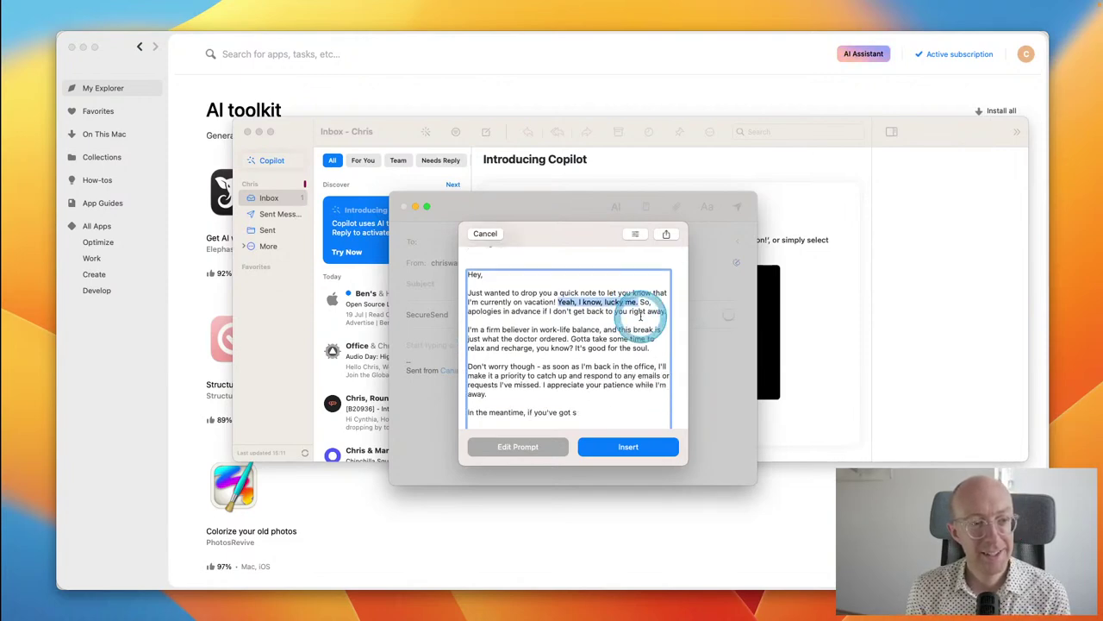
Step: Insert the casual holiday message into the email, dismiss the feature discovery dialogs, and read the message through to its sign-off
left_click(618, 447)
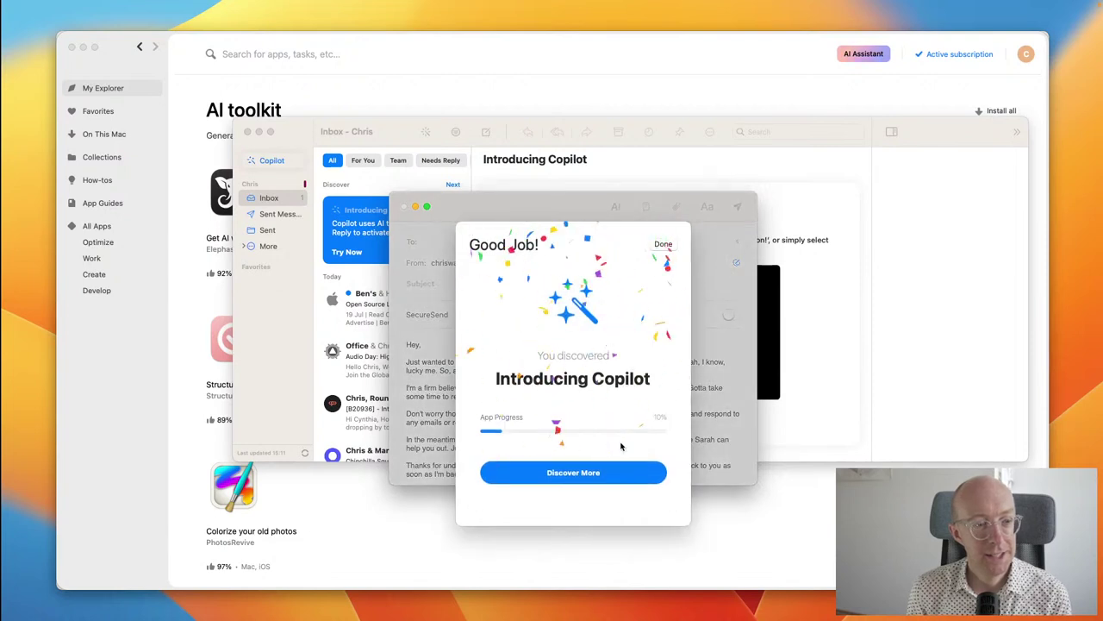
left_click(614, 469)
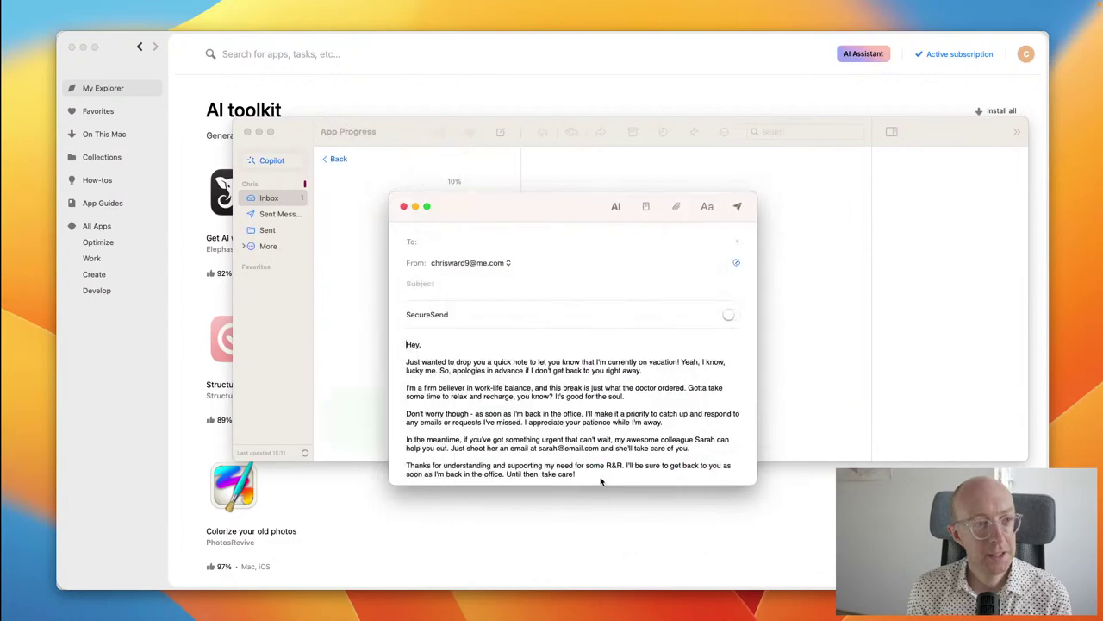
left_click(589, 477)
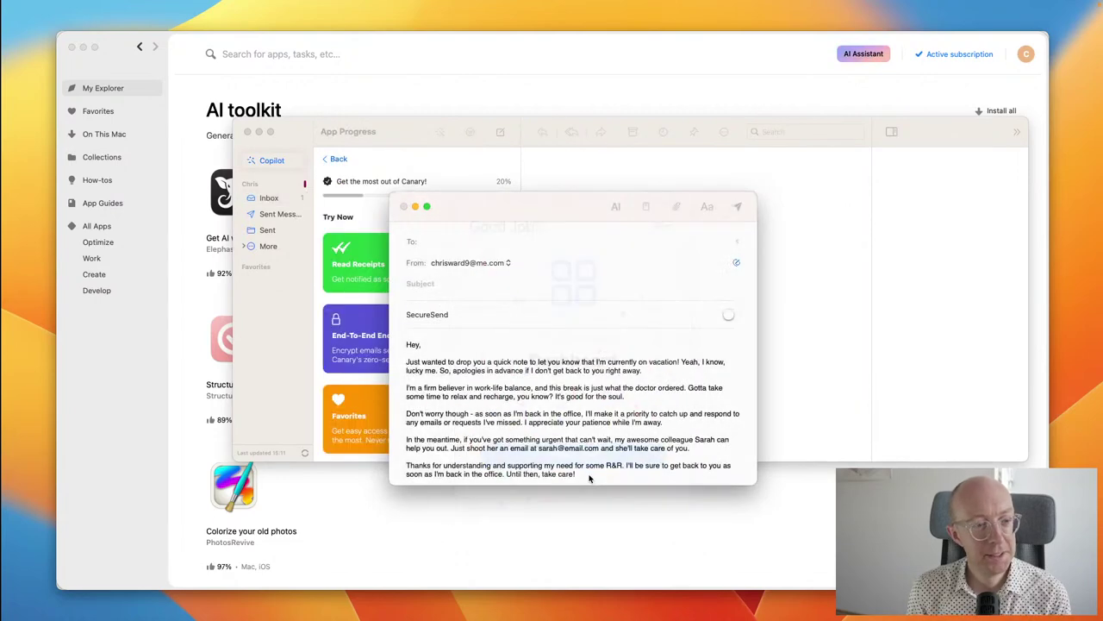
left_click(549, 402)
scroll(550, 402, "down", 2)
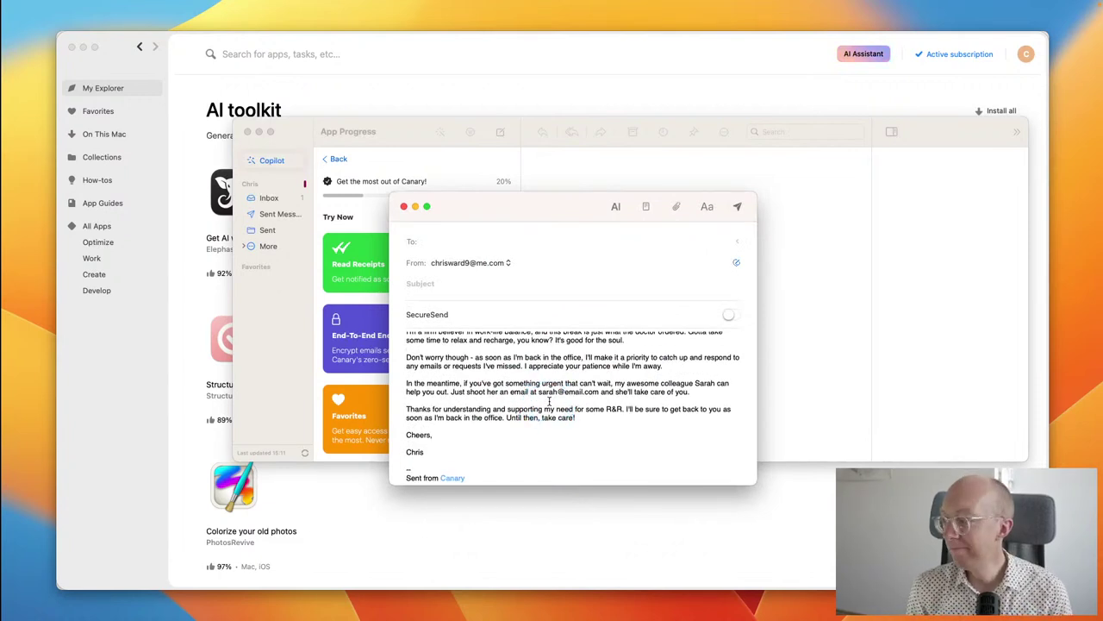
Step: Replace the whole email body with "ccc" to bring up the Copilot writing prompt
triple_click(549, 402)
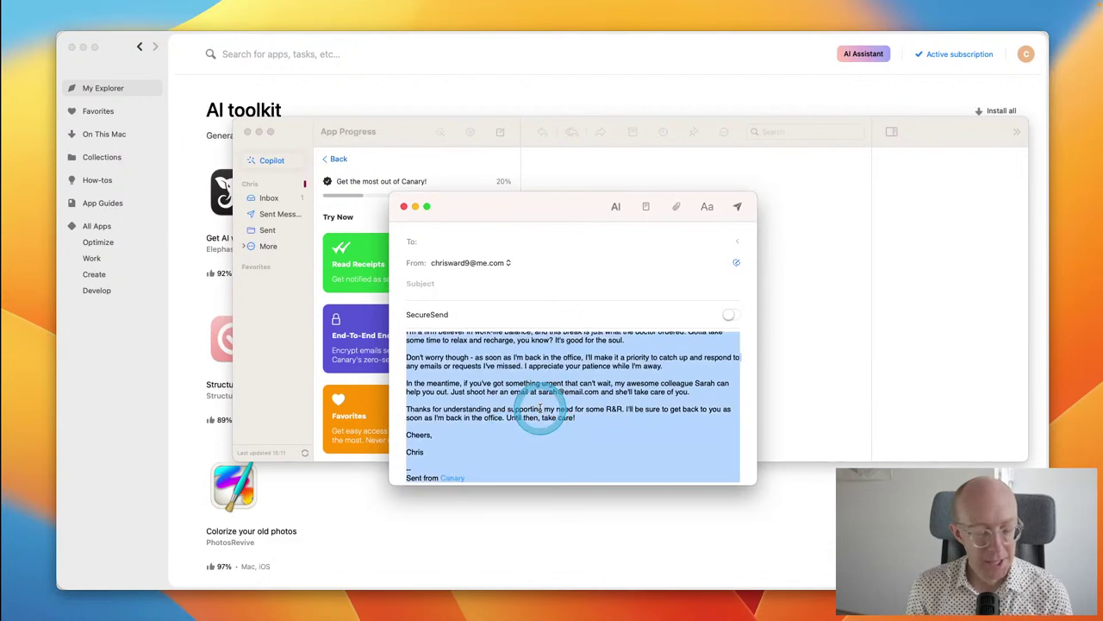
key("BackSpace")
type("cc")
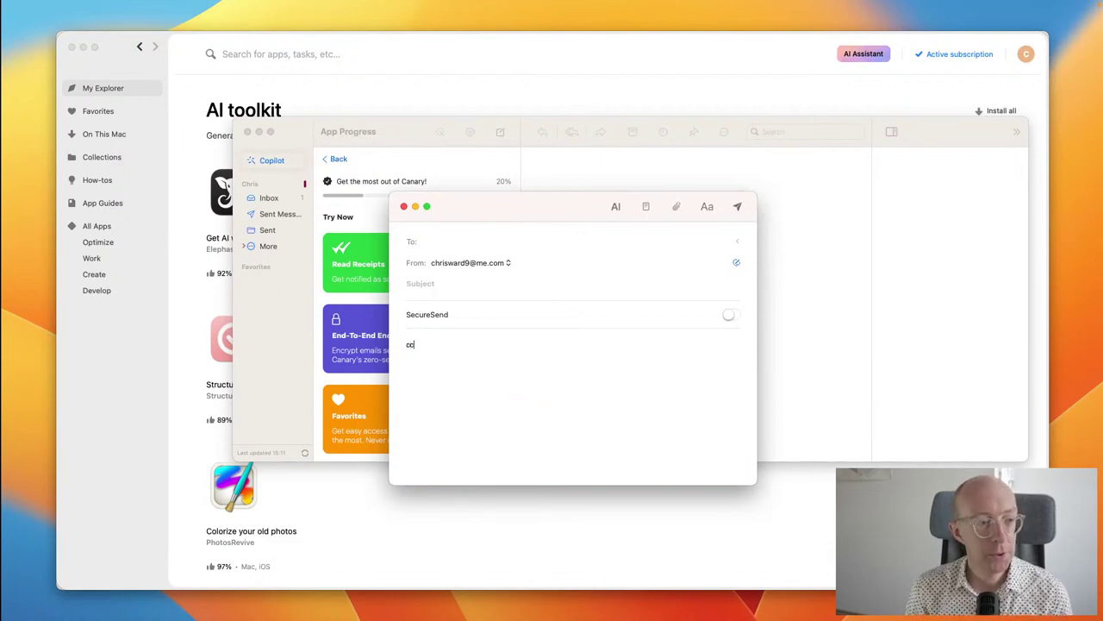
type("c")
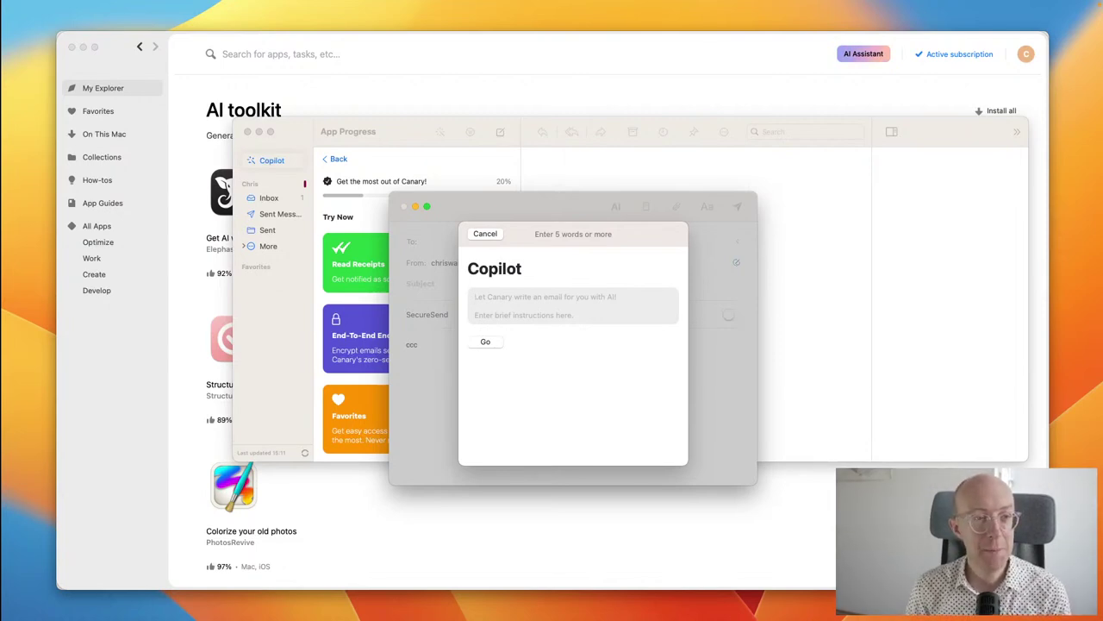
Step: Cancel the Copilot writing prompt and quit Canary Mail
left_click(485, 231)
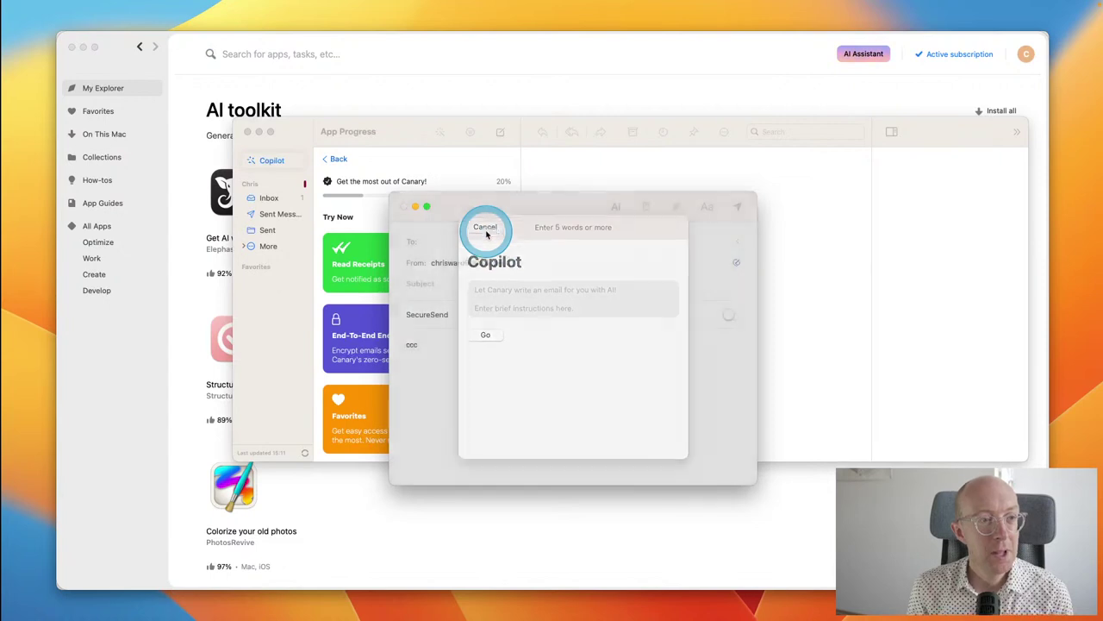
key("super+q")
left_click(596, 383)
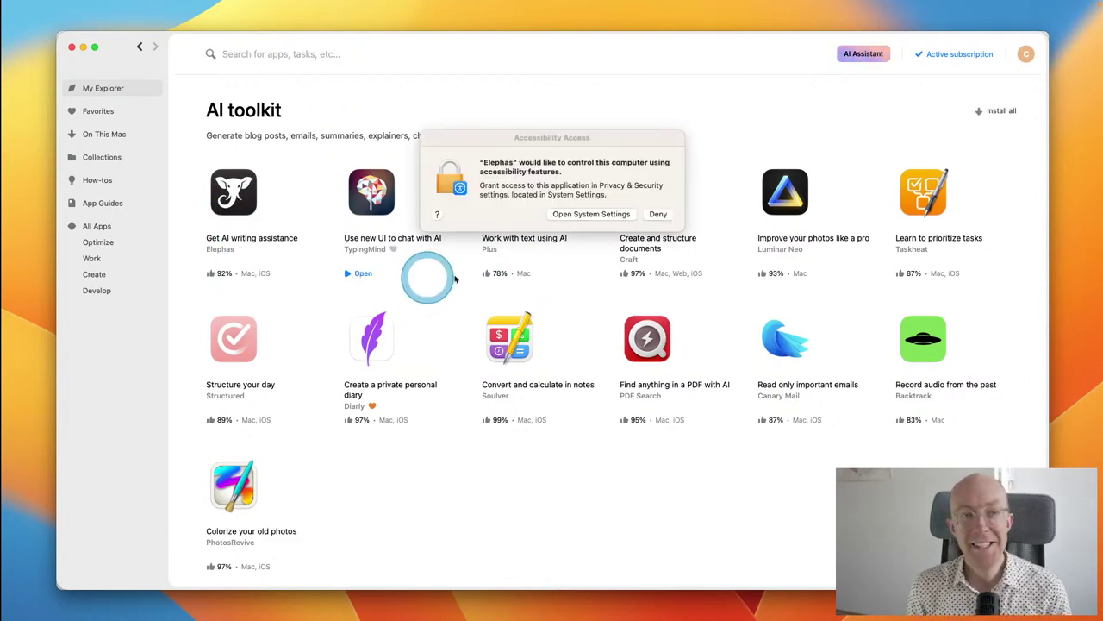
Step: Go to the system settings for Elephas's accessibility access and launch Elephas from the AI toolkit
left_click(575, 214)
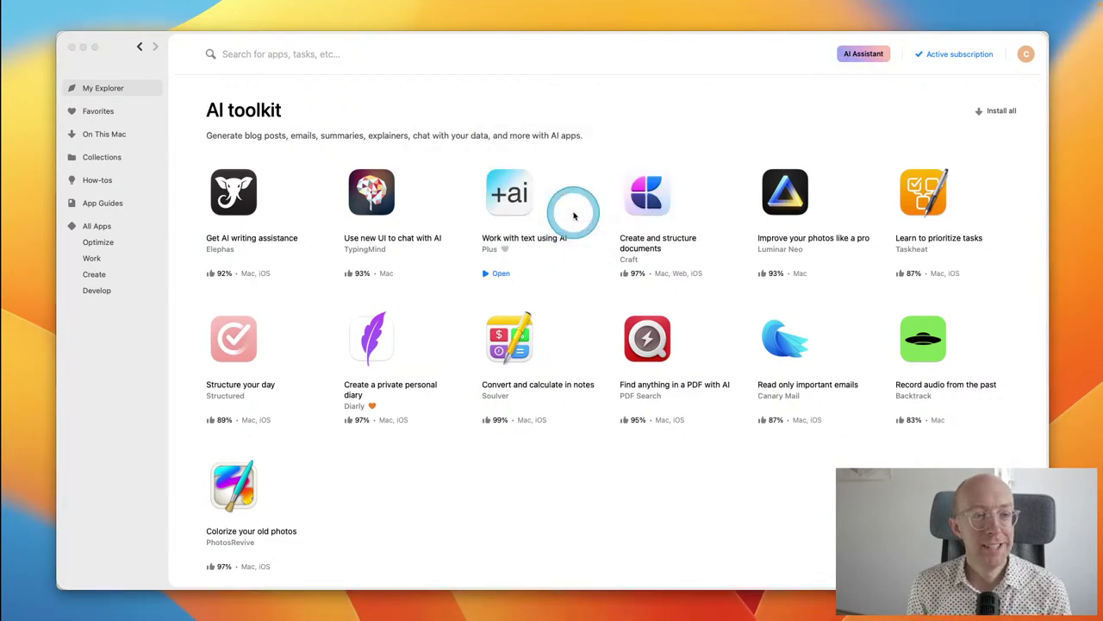
left_click(720, 201)
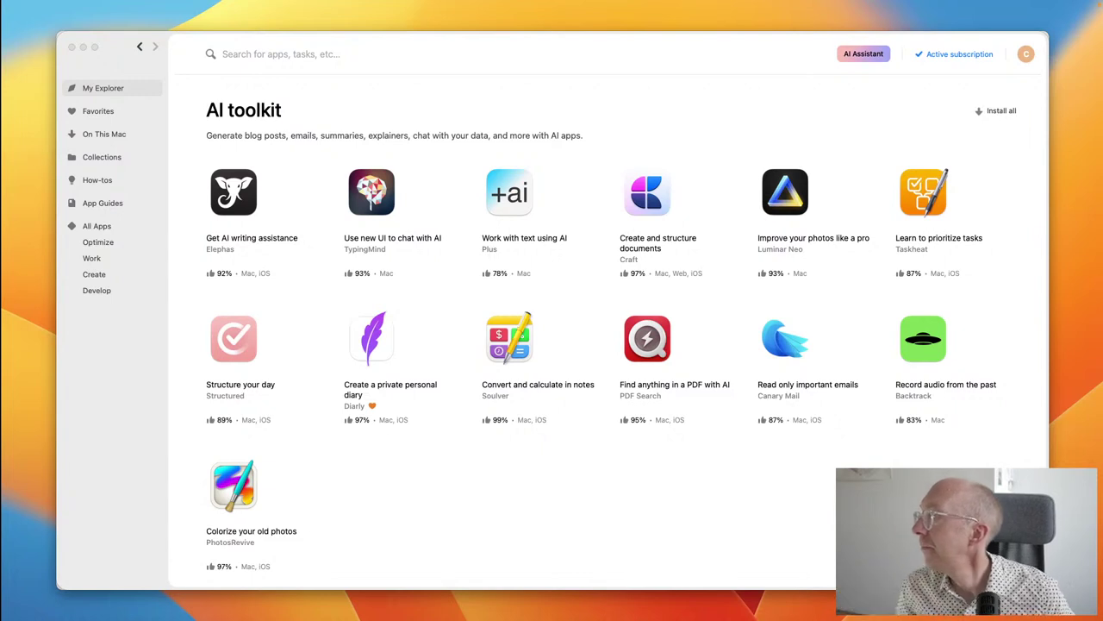
mouse_move(302, 261)
left_click(226, 274)
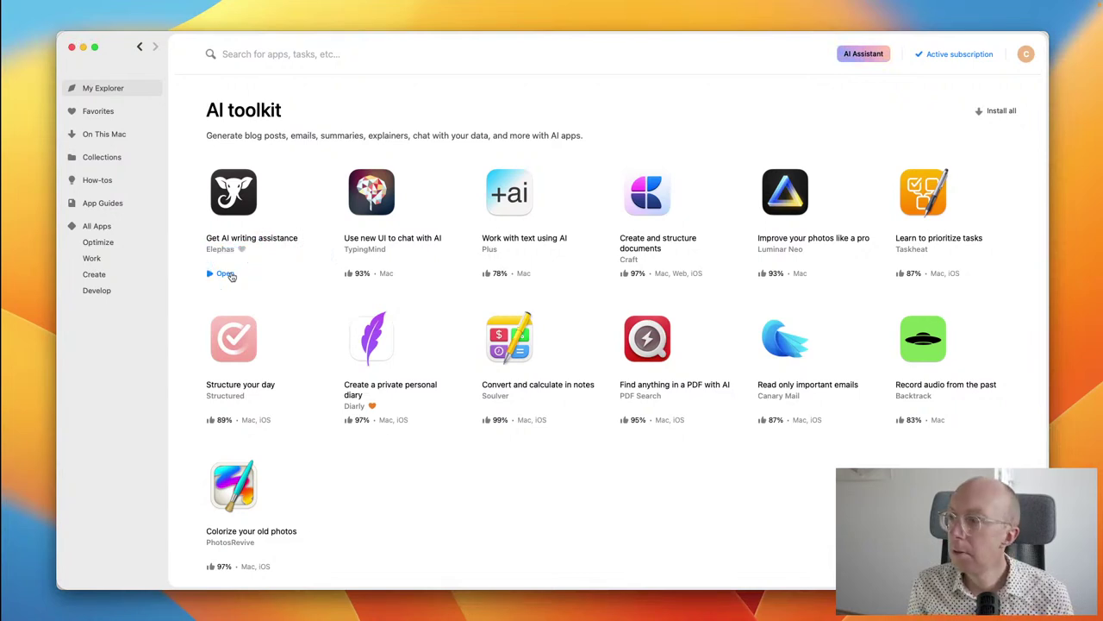
left_click(226, 275)
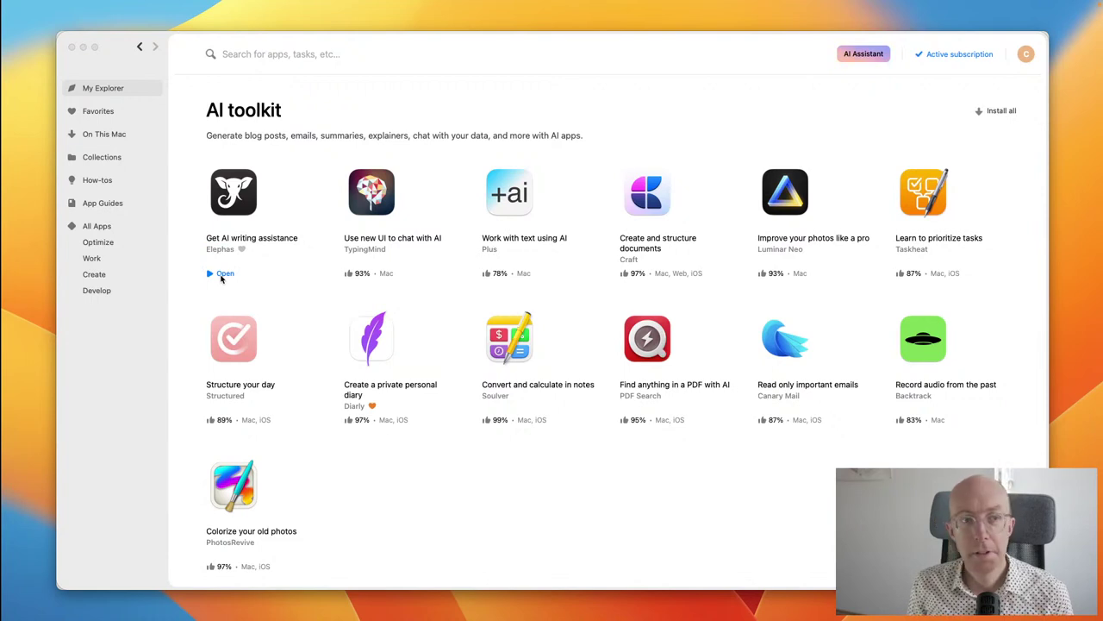
left_click(222, 275)
Step: Reveal the hidden menu bar items and examine the Elephas commands, including the Rewrite tone options
mouse_move(701, 604)
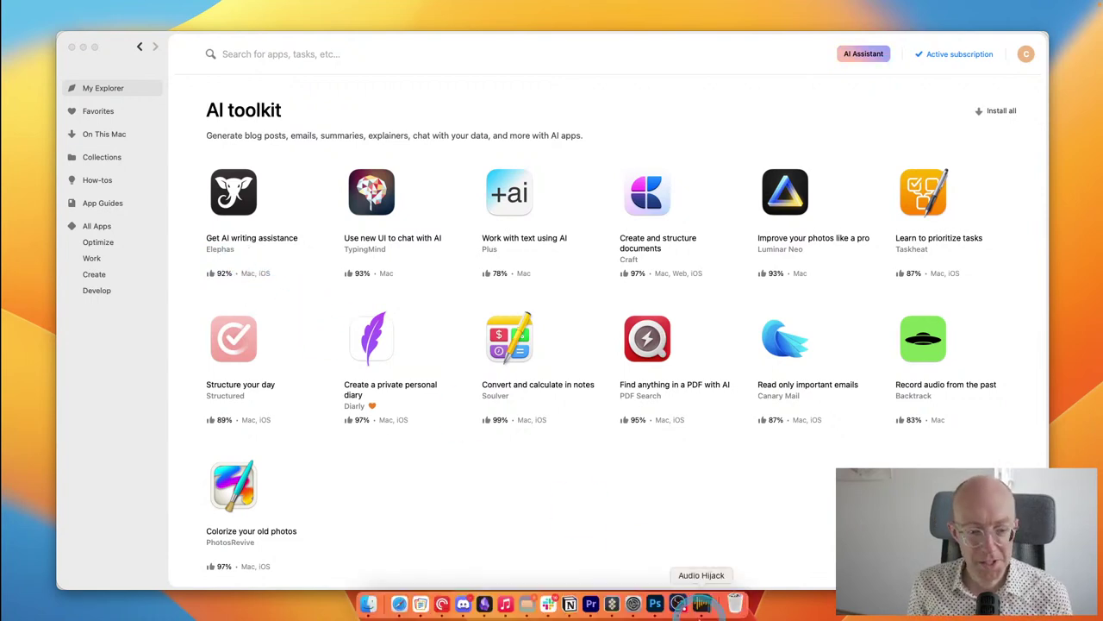
mouse_move(857, 7)
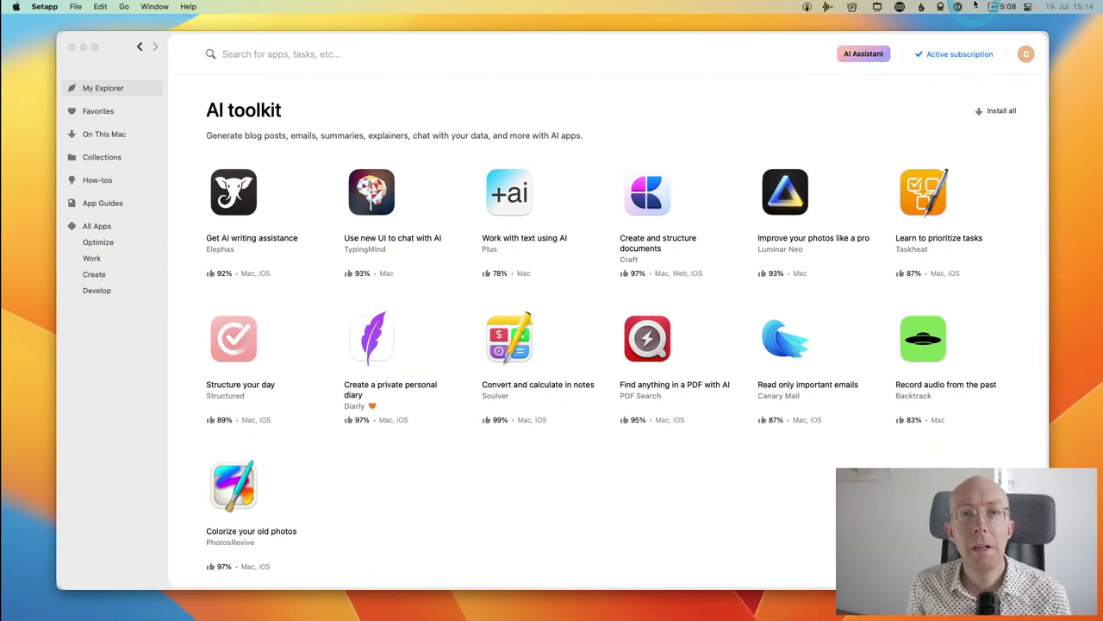
left_click(975, 6)
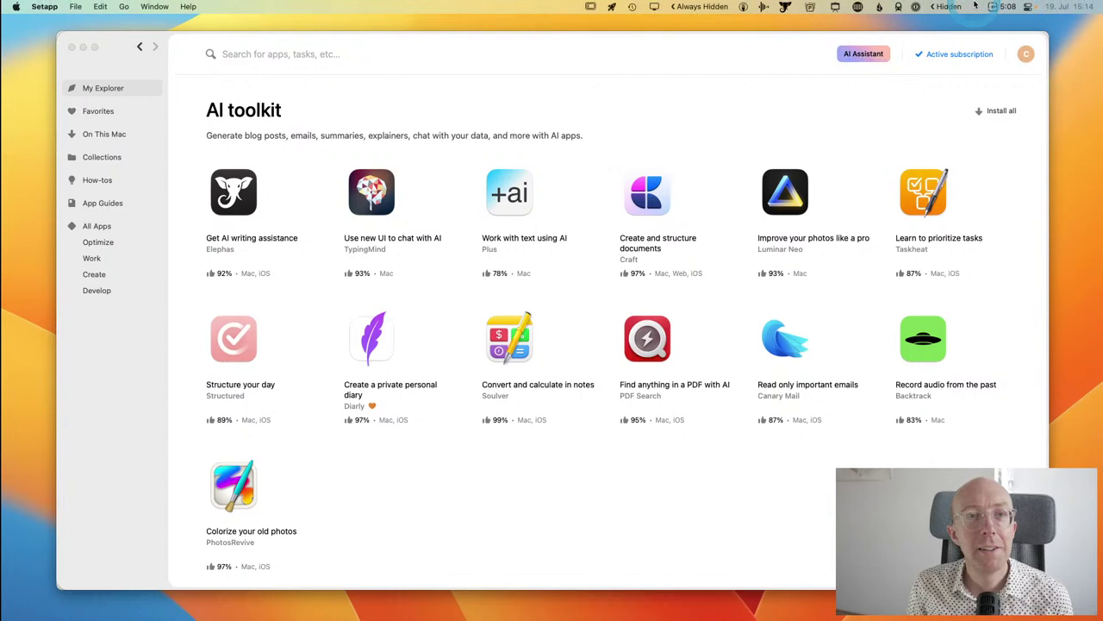
left_click(785, 7)
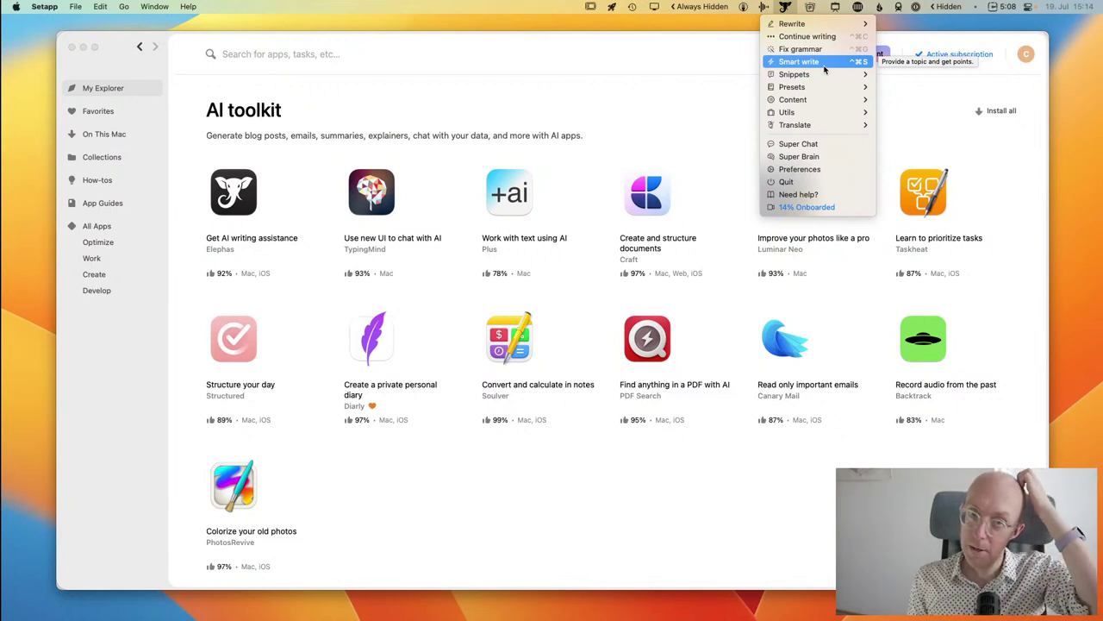
left_click(828, 23)
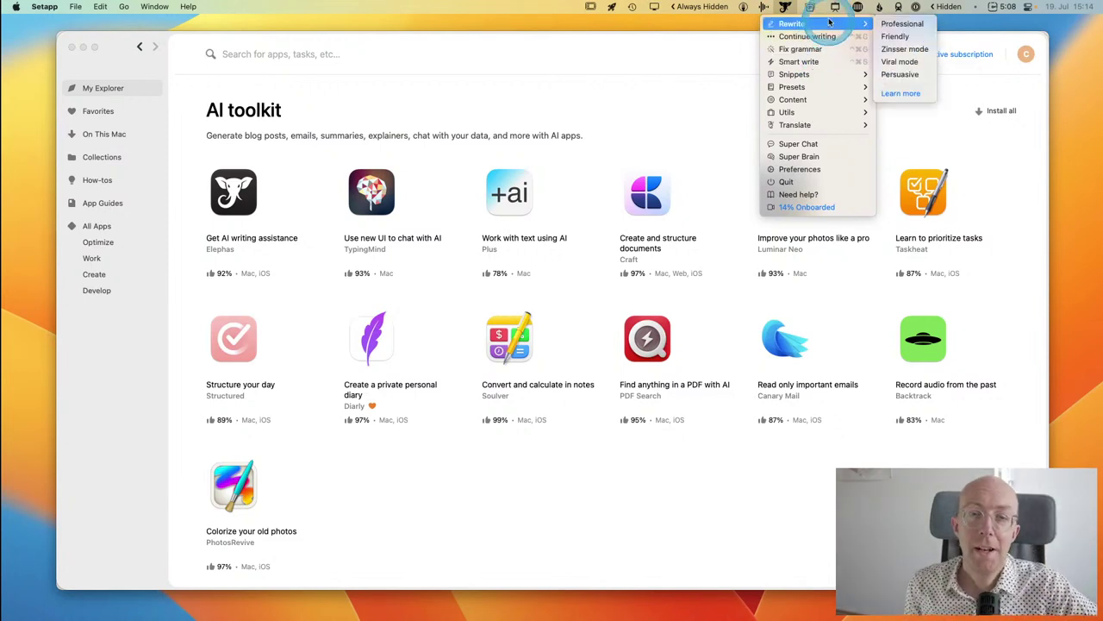
Step: Open the Elephas preferences, reposition their window over the app collection, and make the OpenAI API Key field ready for entry
left_click(816, 171)
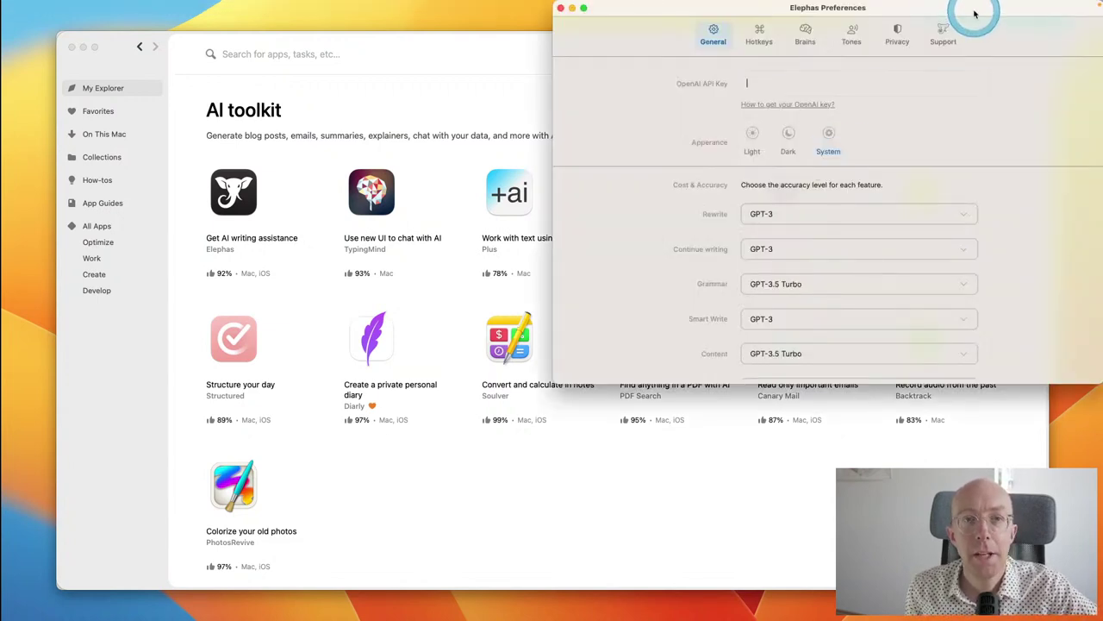
left_click_drag(974, 13, 919, 132)
left_click(808, 207)
left_click(778, 203)
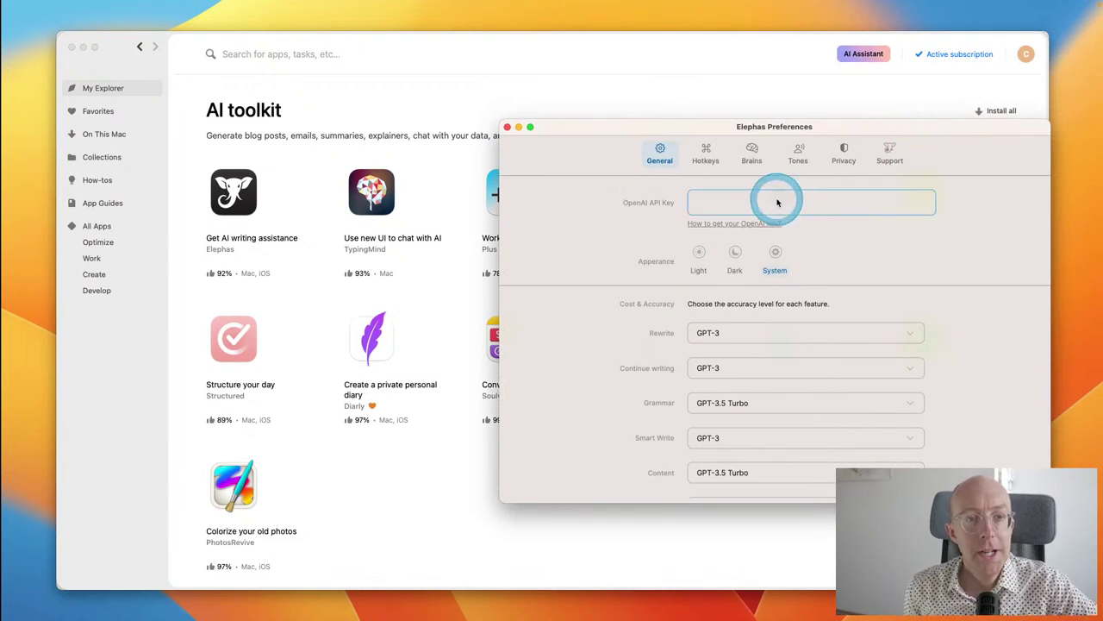
key("super+v")
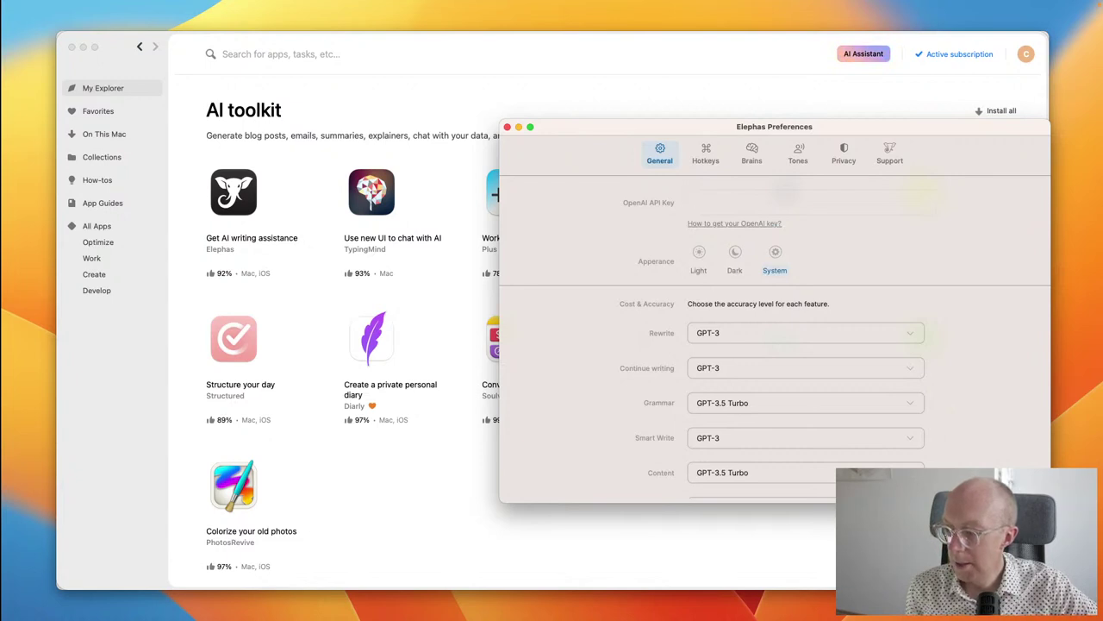
Step: Switch to Safari, go to openai.com, and open the personal account's API keys page on the OpenAI platform
key("super+Tab")
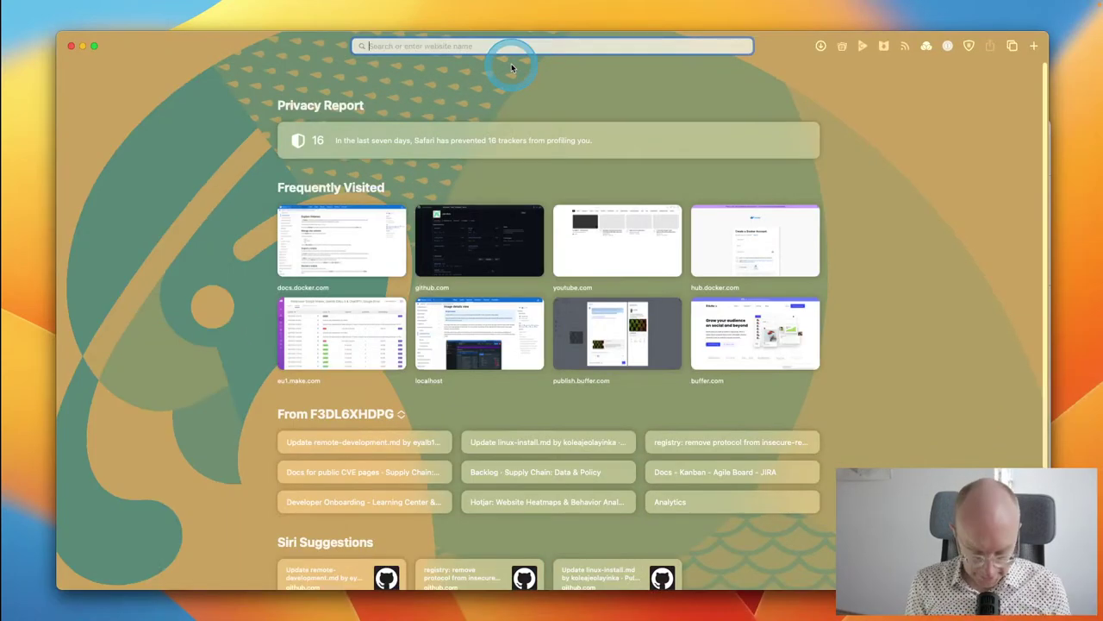
type("openai.com")
key("Return")
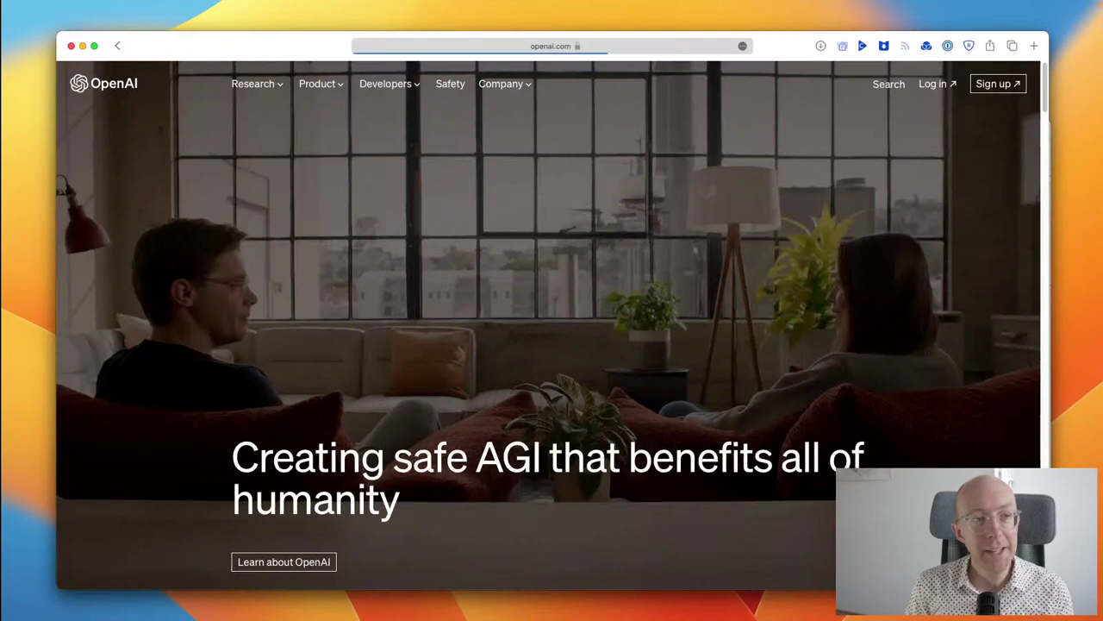
left_click(382, 82)
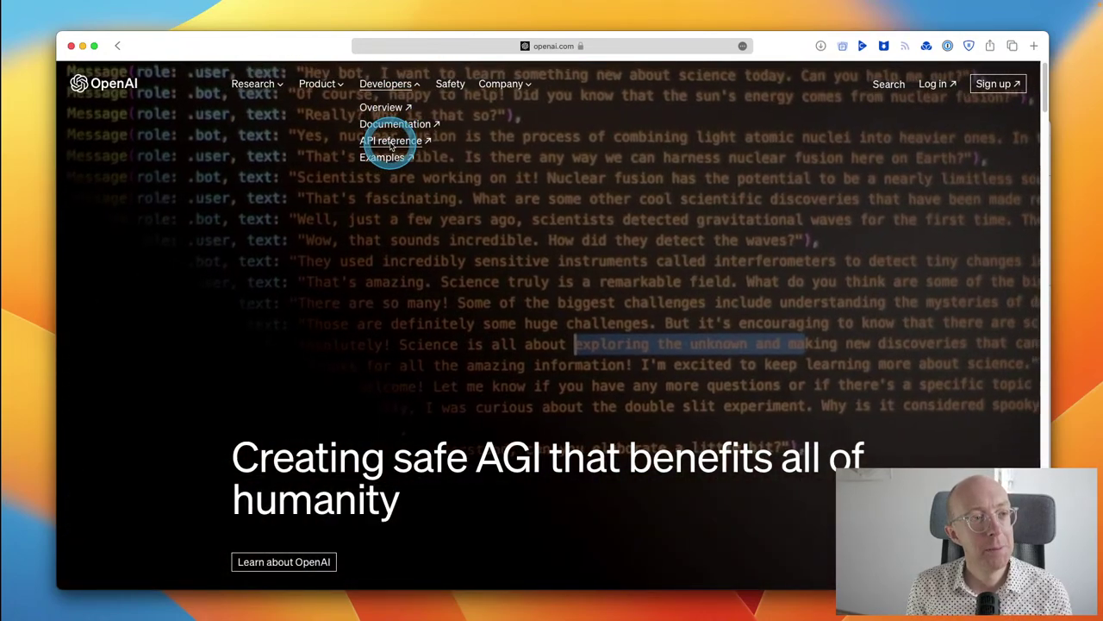
left_click(386, 141)
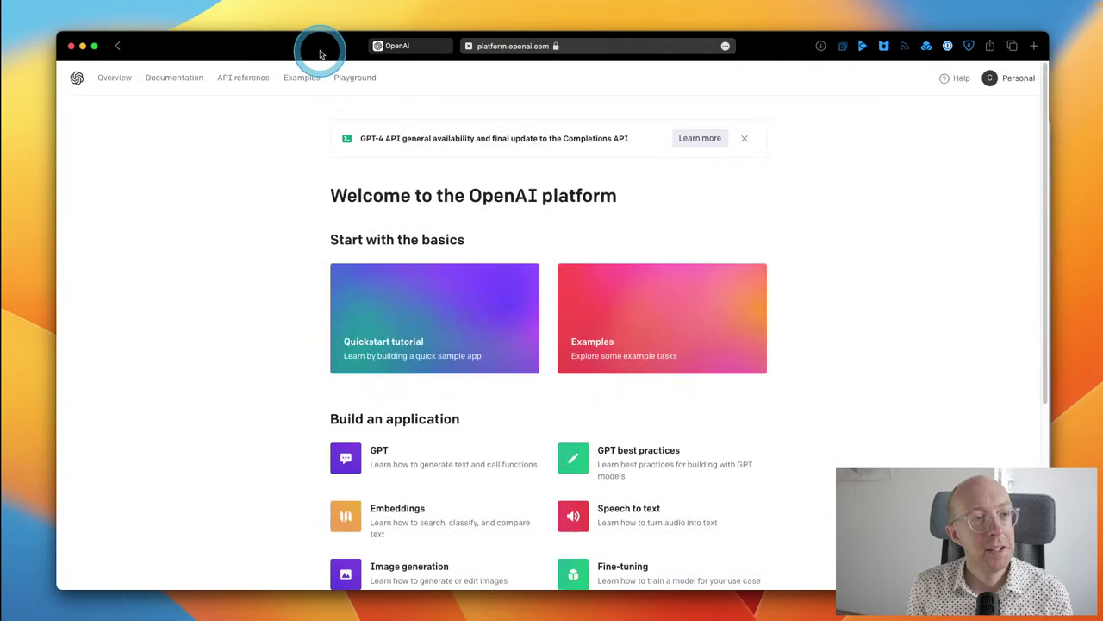
left_click(1008, 78)
left_click(945, 162)
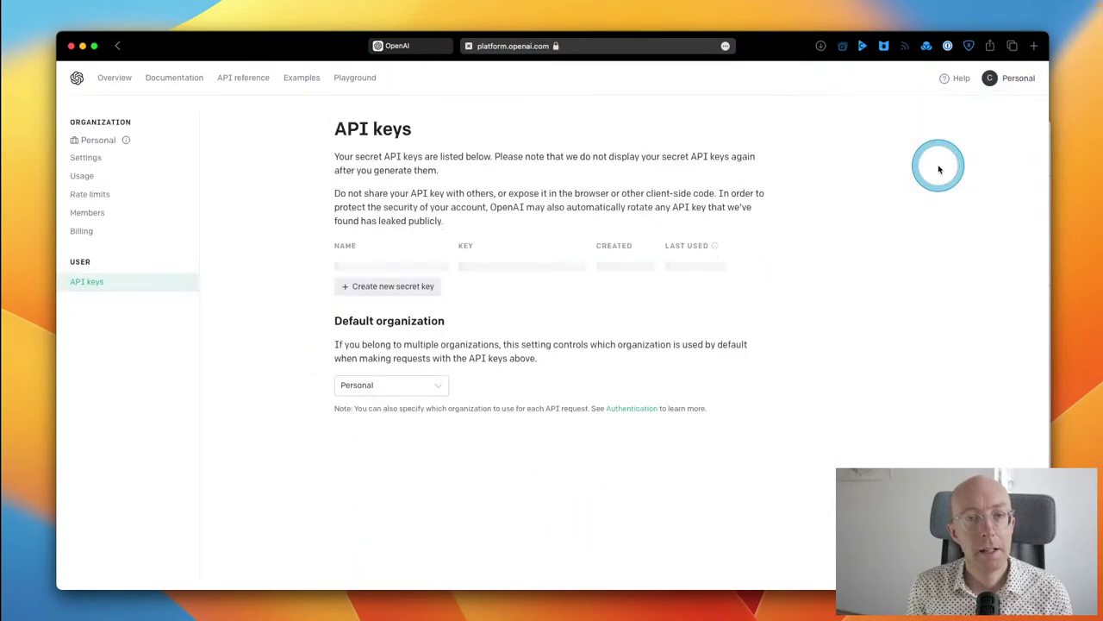
Step: Create a new OpenAI secret key named "elephas", copy it, and finish the key dialog
left_click(352, 333)
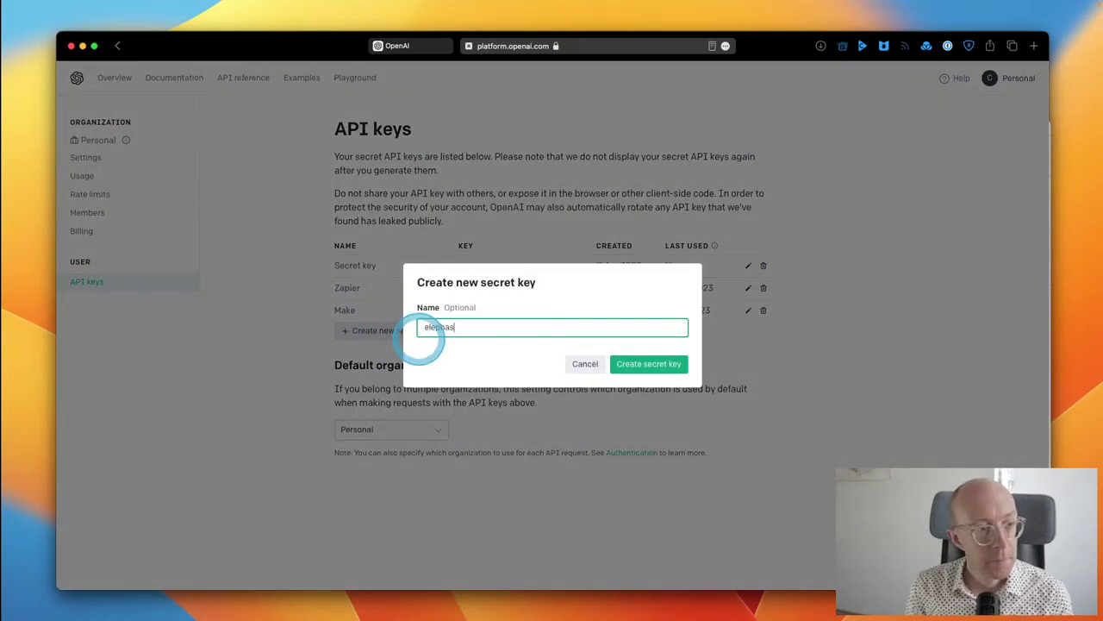
left_click(648, 362)
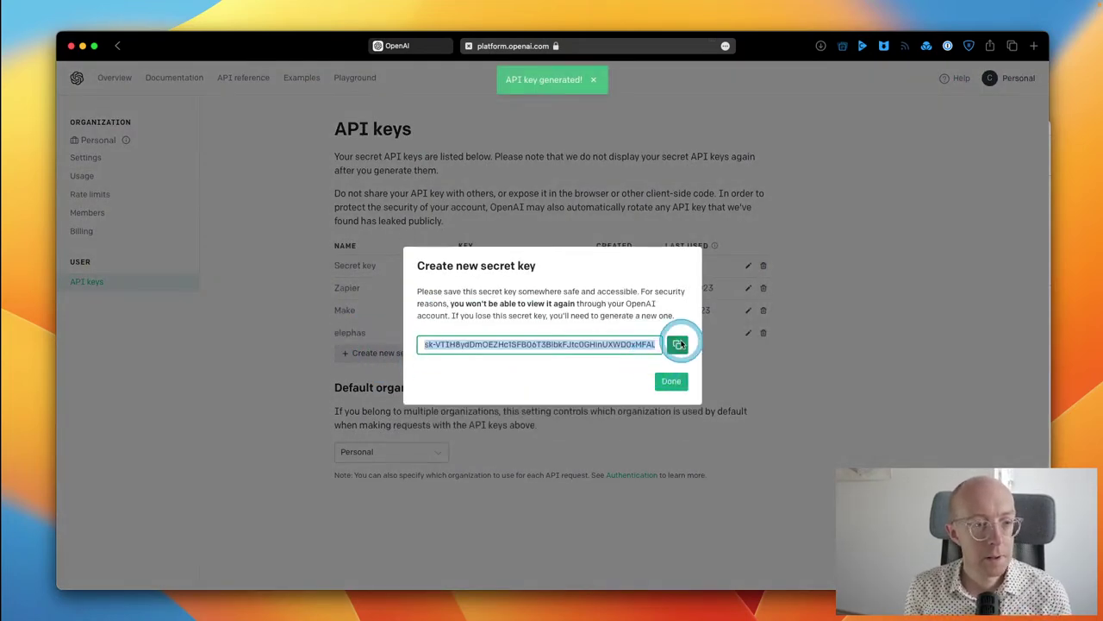
left_click(680, 344)
left_click(671, 382)
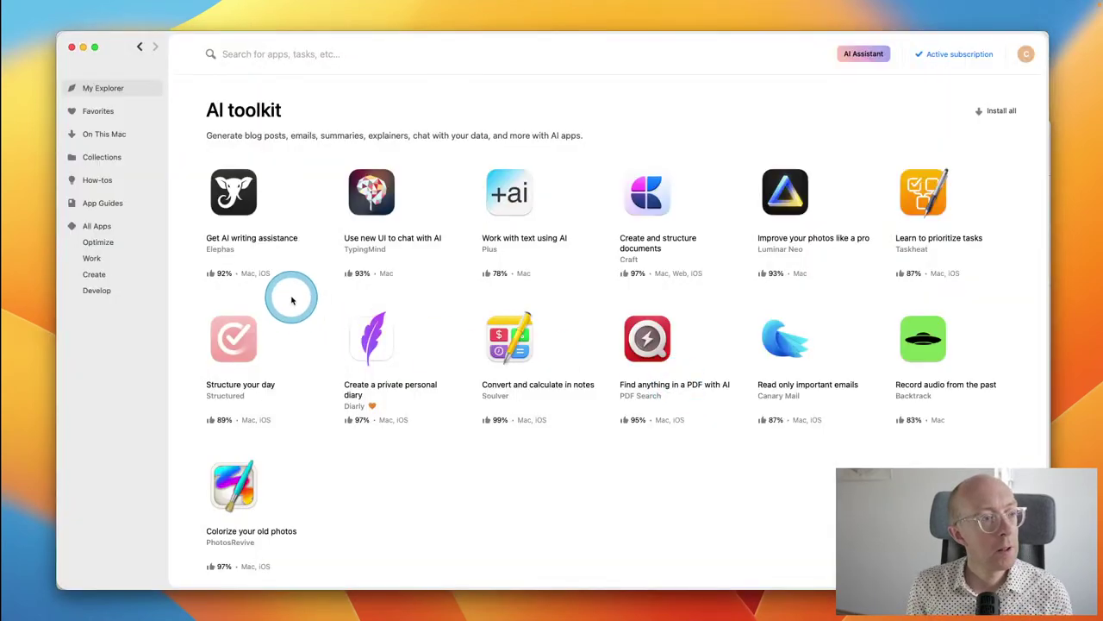
Step: Paste the copied key into the OpenAI API Key field of the Elephas preferences and reposition the preferences window
mouse_move(791, 5)
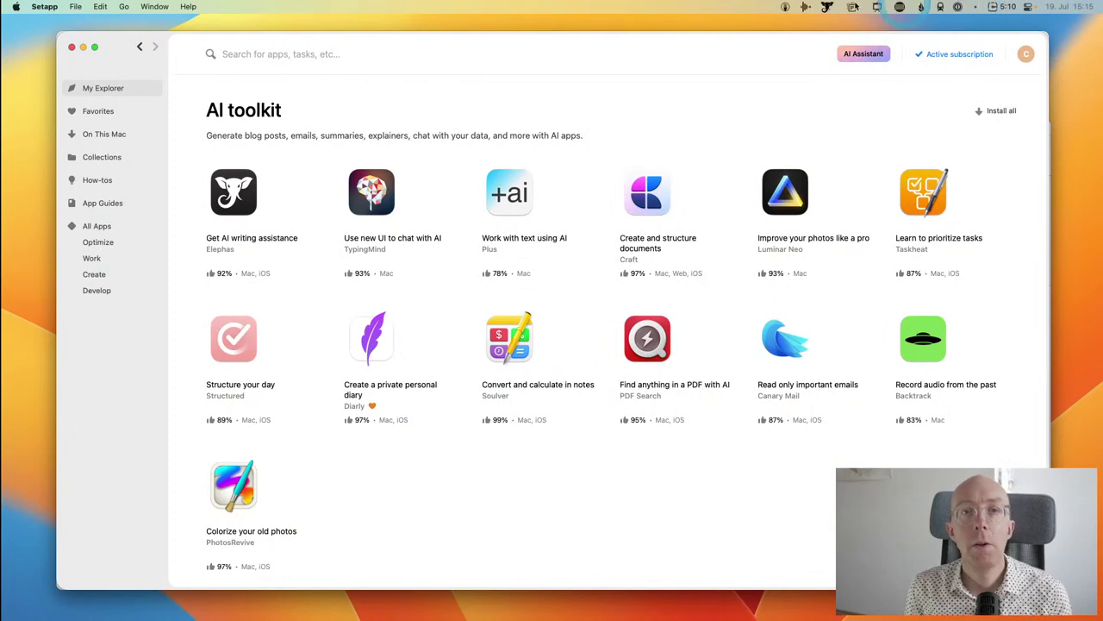
left_click(827, 6)
left_click(862, 168)
left_click(741, 203)
key("super+v")
left_click_drag(747, 124, 664, 58)
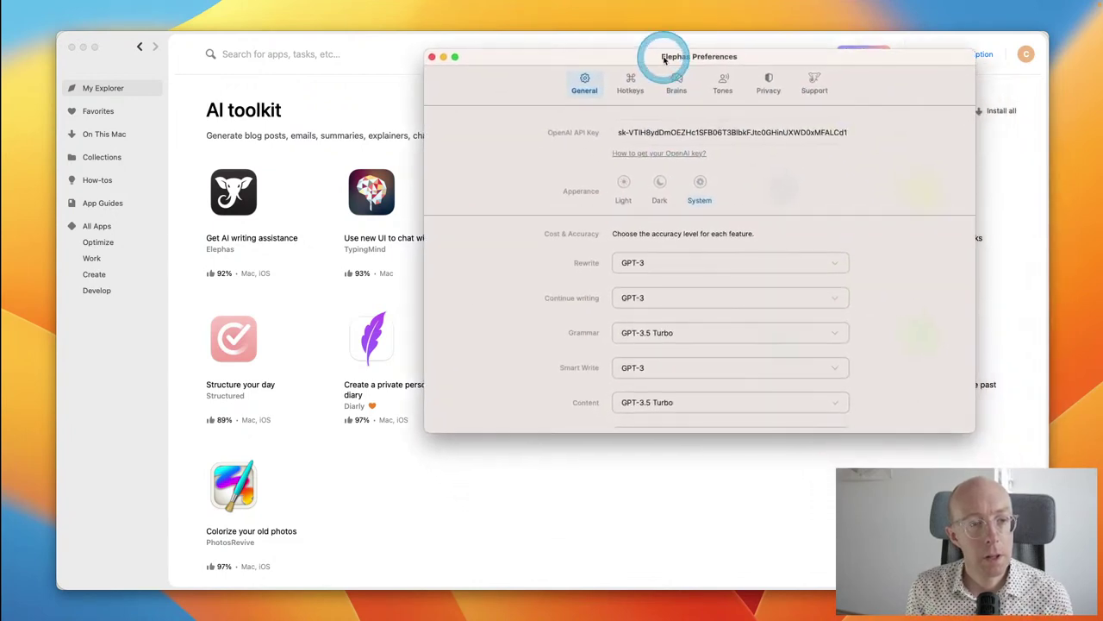
Step: Examine the model choices for each feature's cost and accuracy in the general preferences, including Rewrite, Continue writing and Grammar
left_click(651, 264)
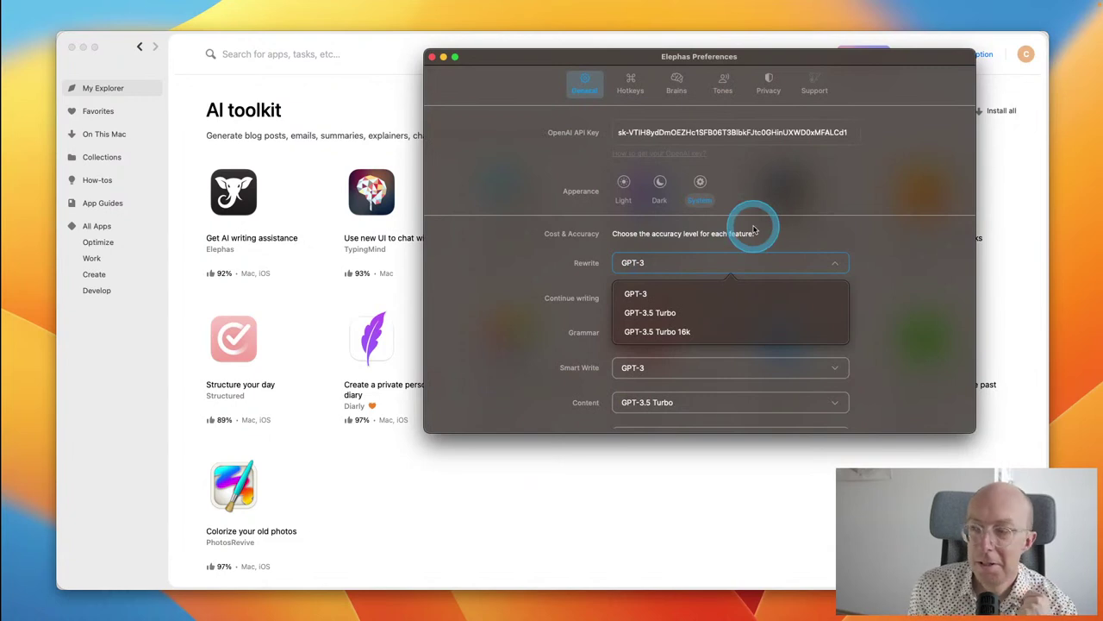
left_click(678, 297)
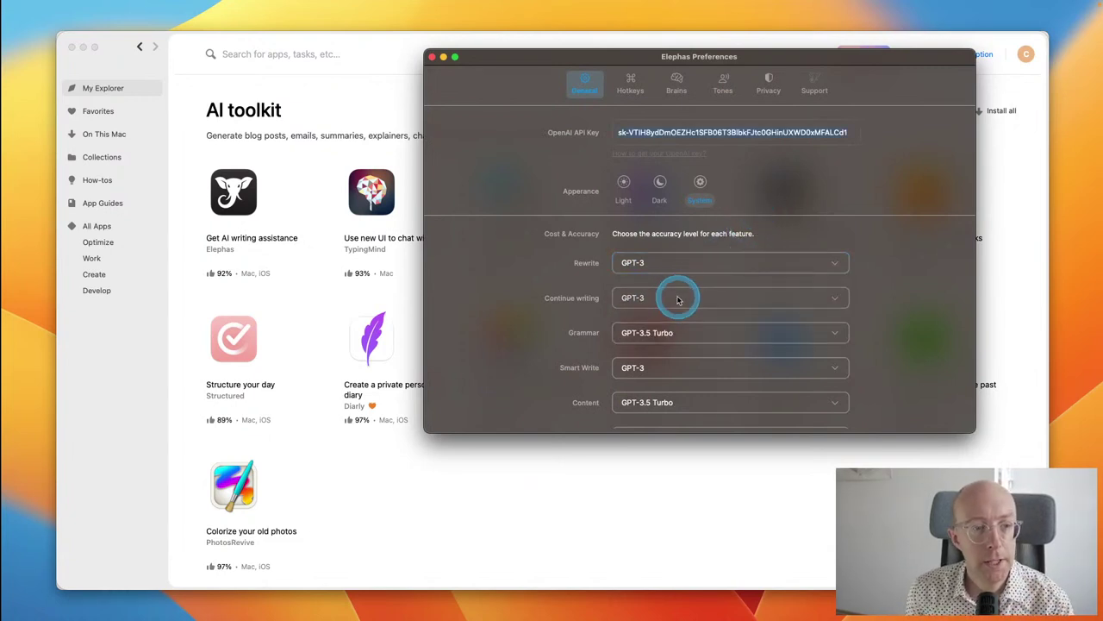
left_click(681, 298)
left_click(661, 332)
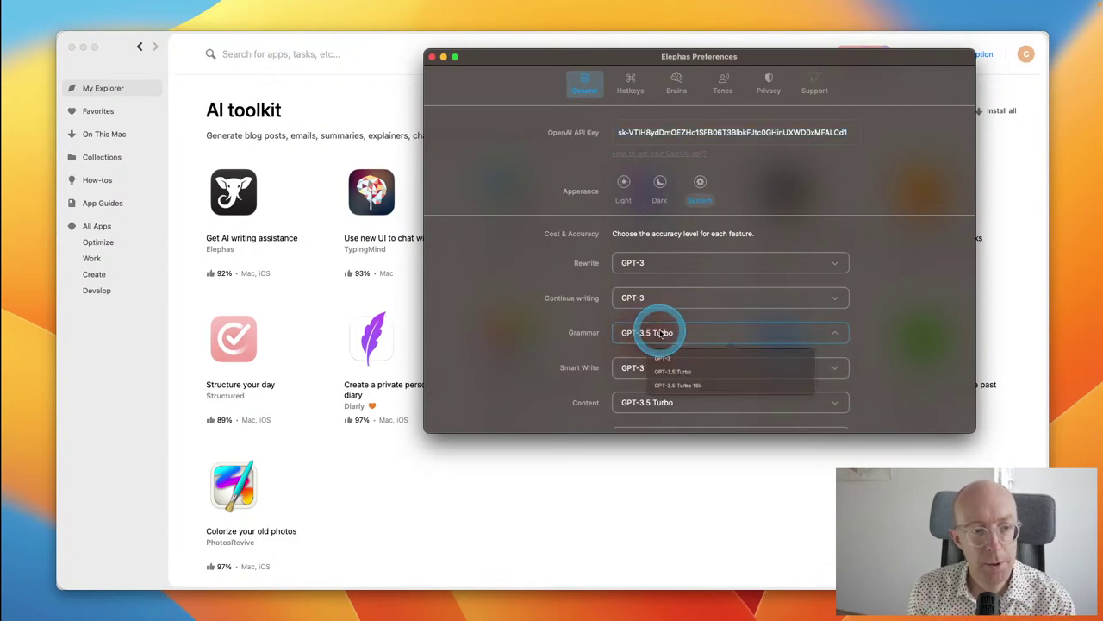
left_click(665, 332)
left_click(543, 341)
scroll(920, 349, "down", 3)
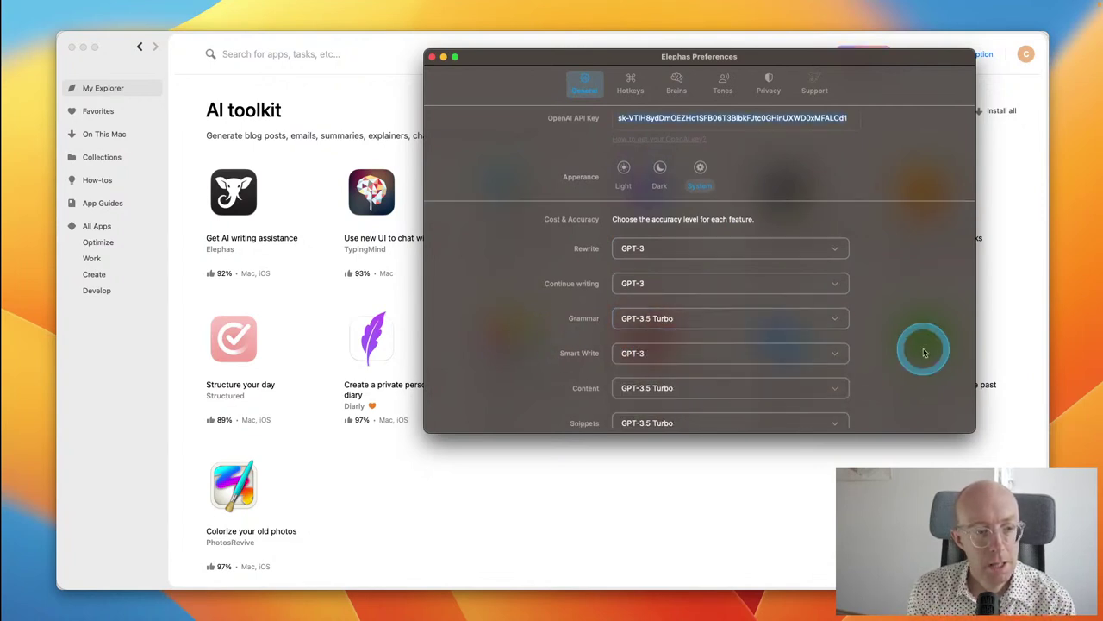
scroll(924, 352, "down", 5)
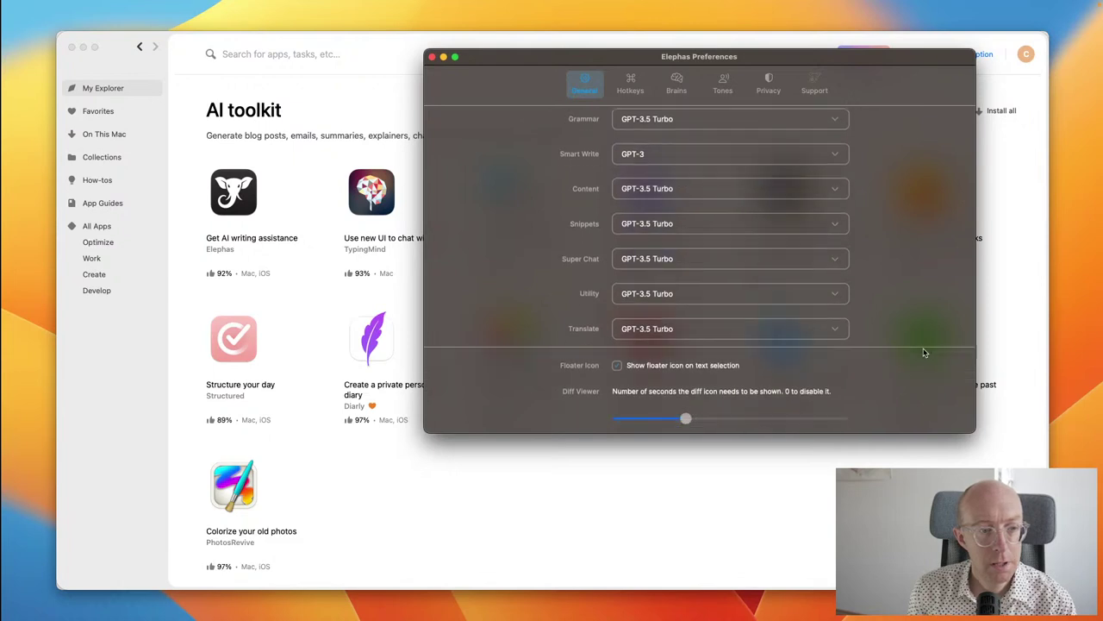
scroll(924, 352, "up", 8)
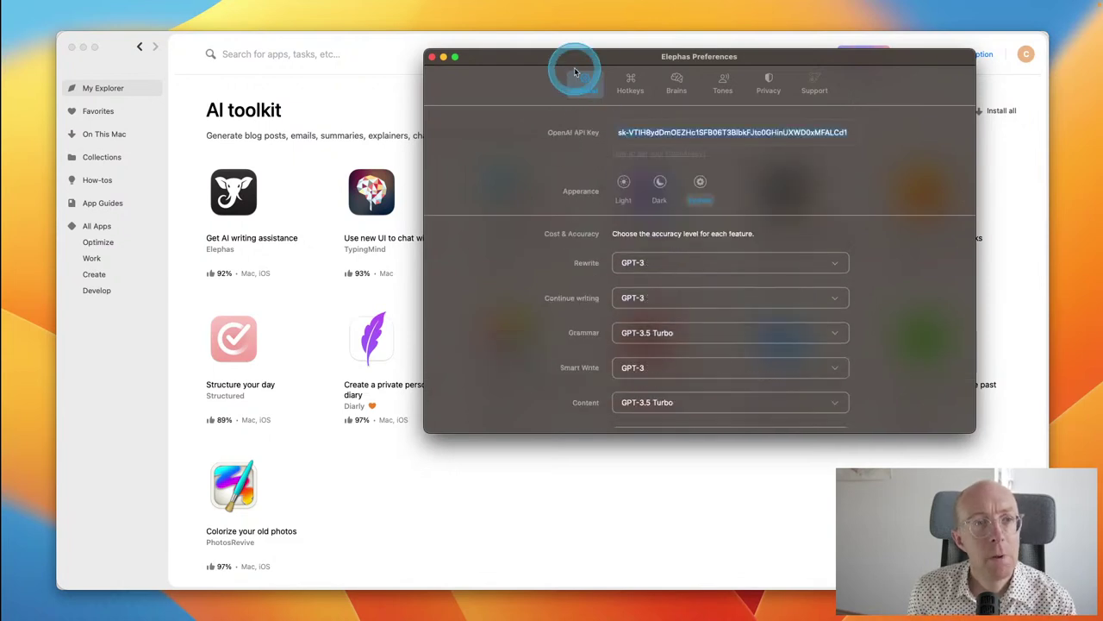
Step: Review the list of shortcut hotkeys and the data-loading options of the Personal brain
left_click(634, 82)
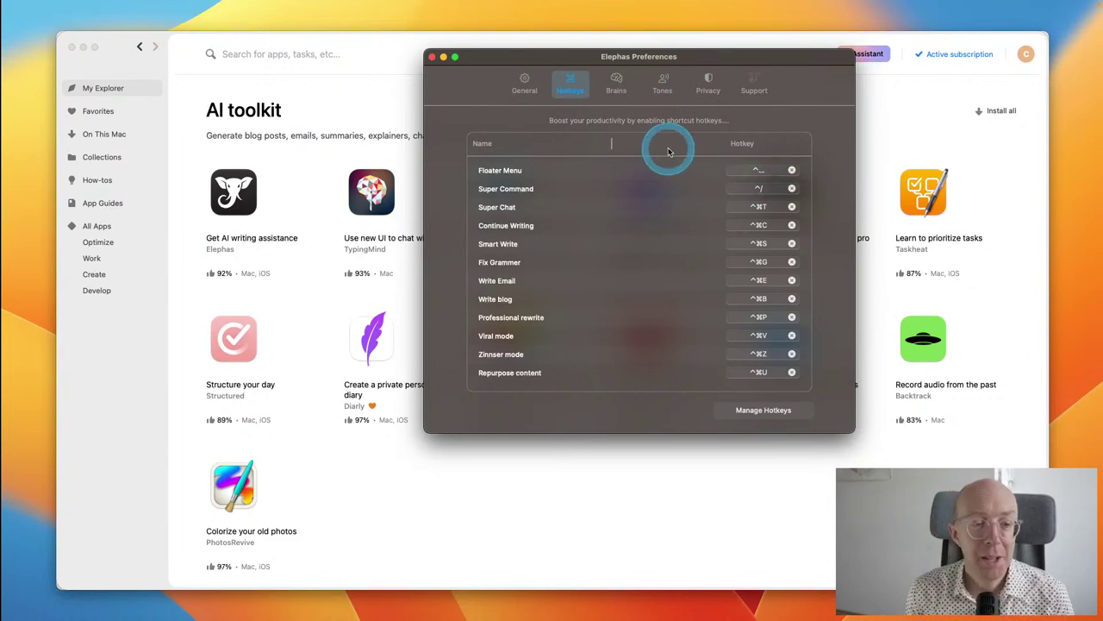
left_click(619, 83)
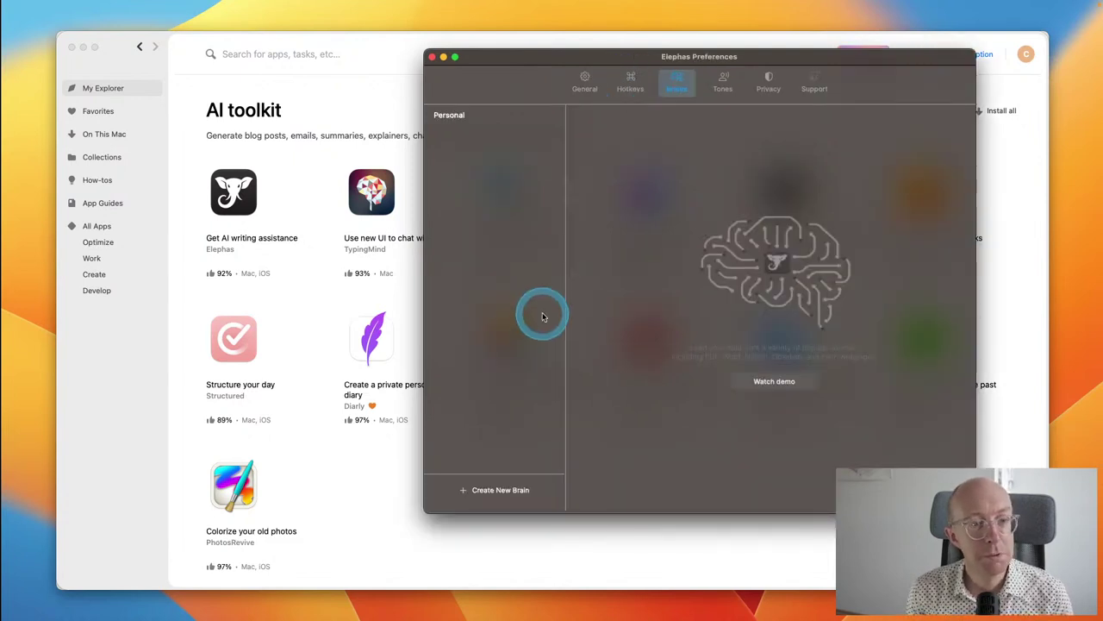
left_click(459, 117)
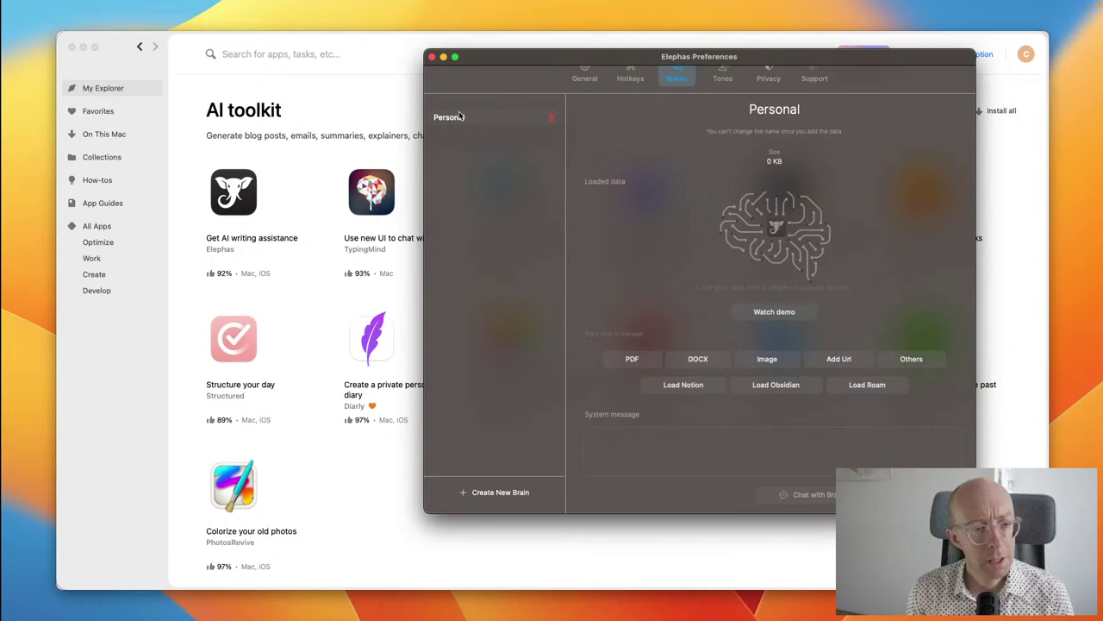
Step: Return to the general preferences, try the Dark appearance, and set the appearance to Light
left_click(587, 78)
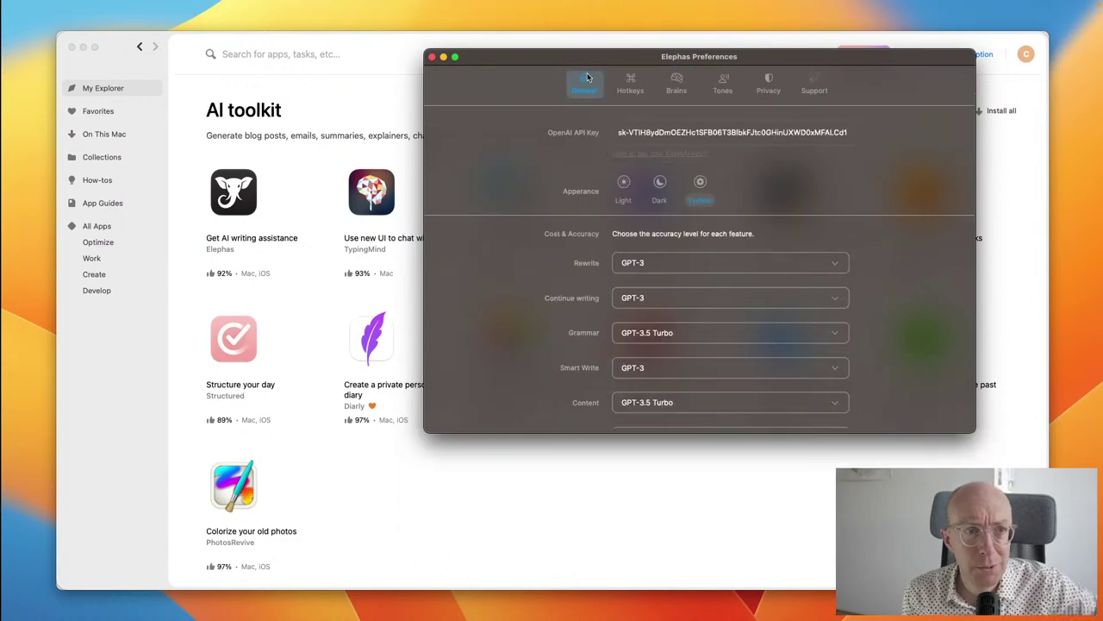
left_click(659, 182)
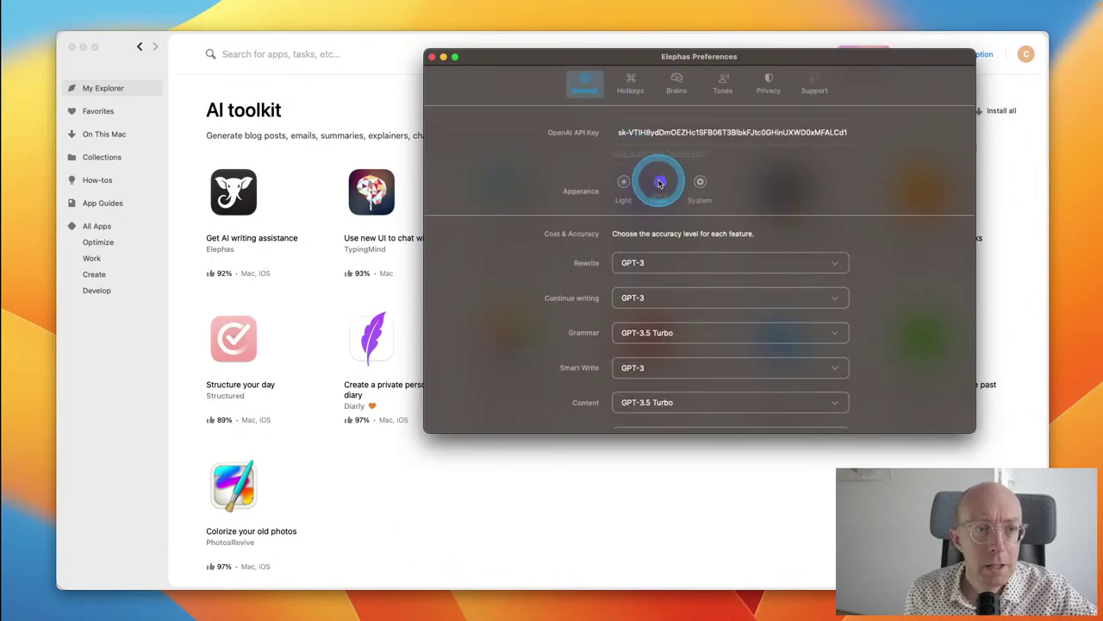
left_click(624, 182)
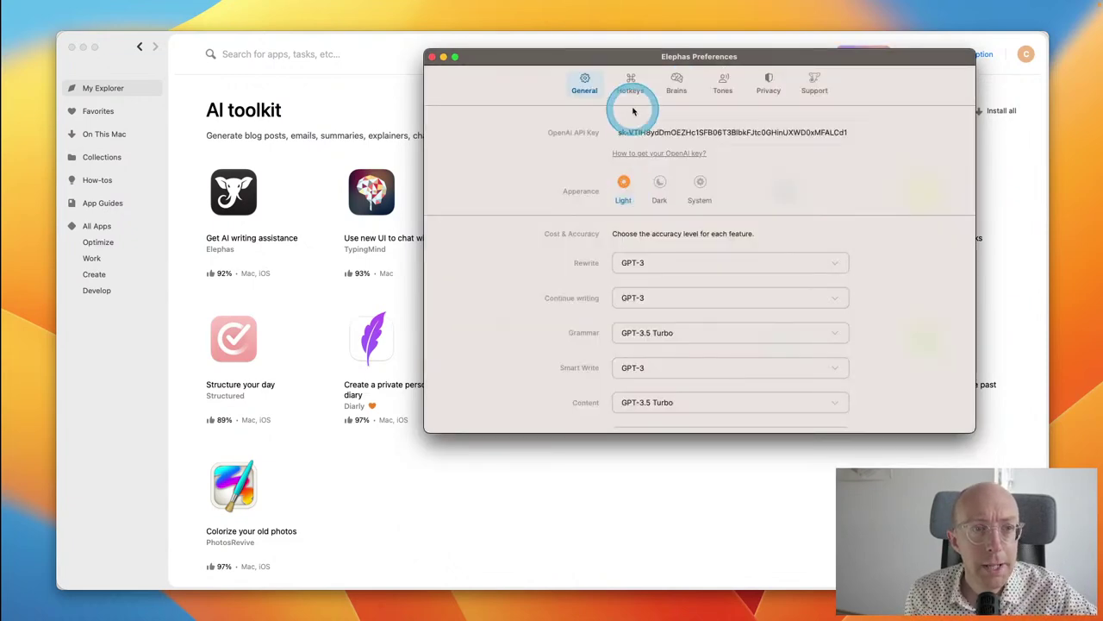
Step: Start adding PDFs to the Personal brain and browse to Obsidian's Personal folder in iCloud Drive
left_click(677, 84)
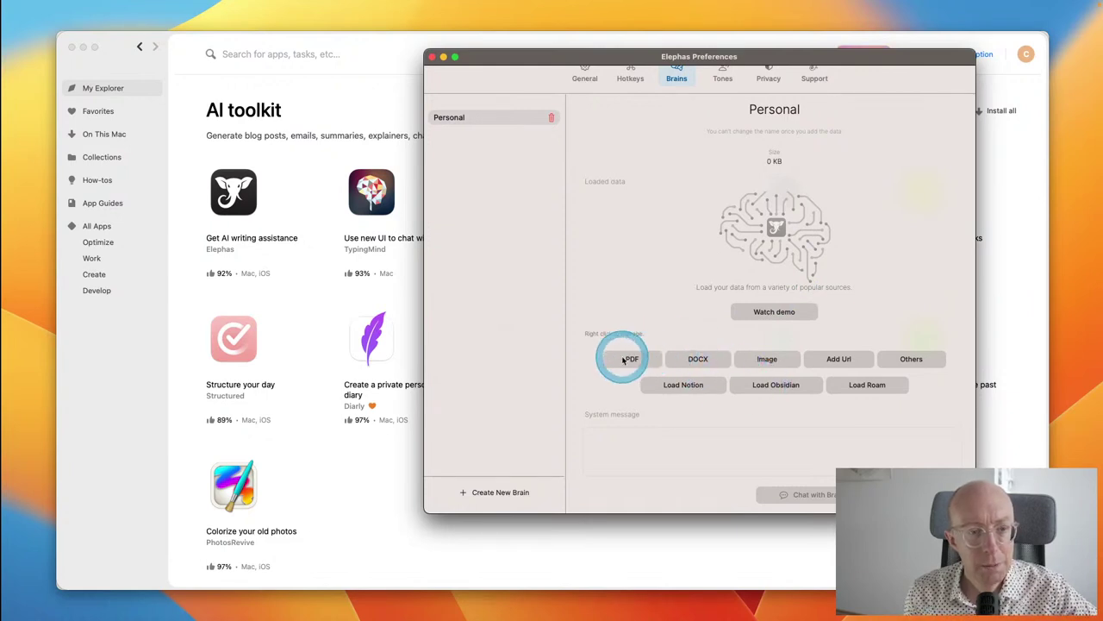
left_click(624, 360)
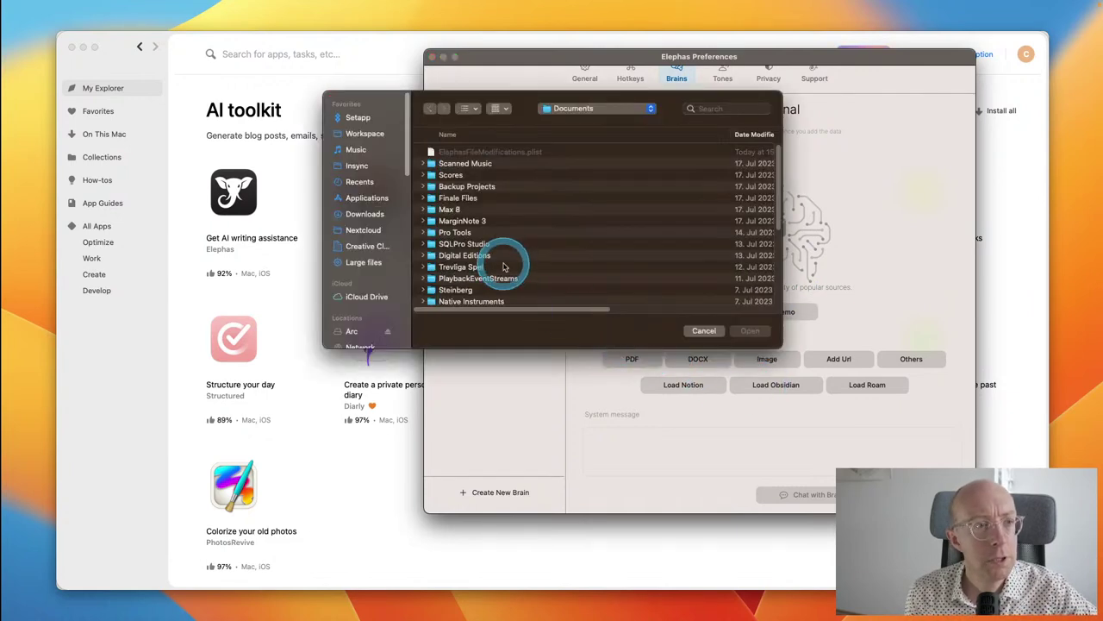
left_click(385, 219)
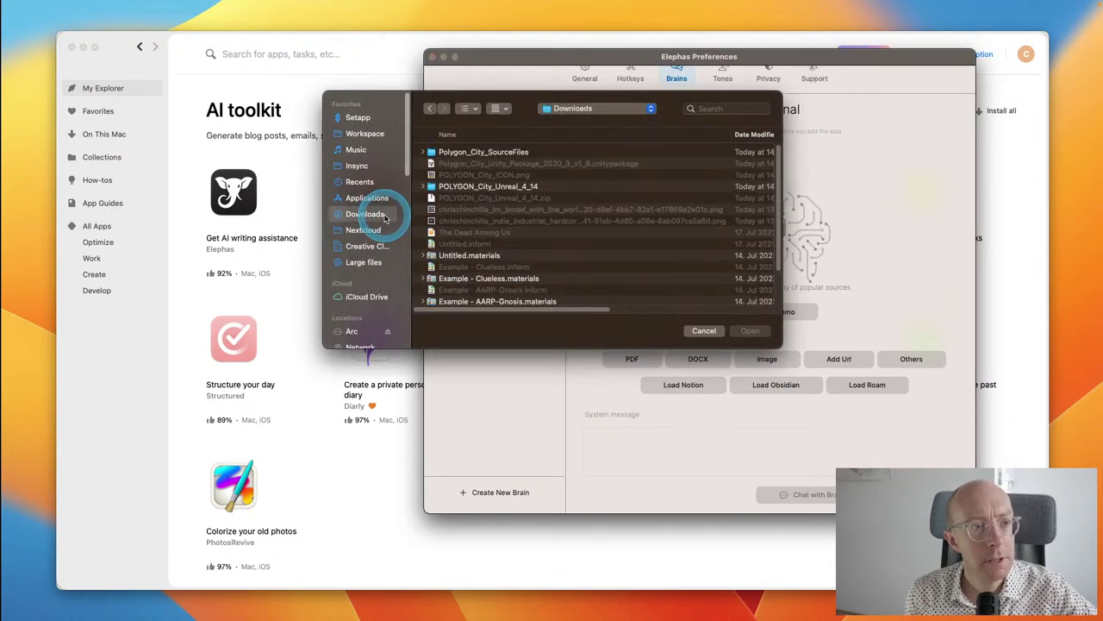
scroll(591, 238, "down", 3)
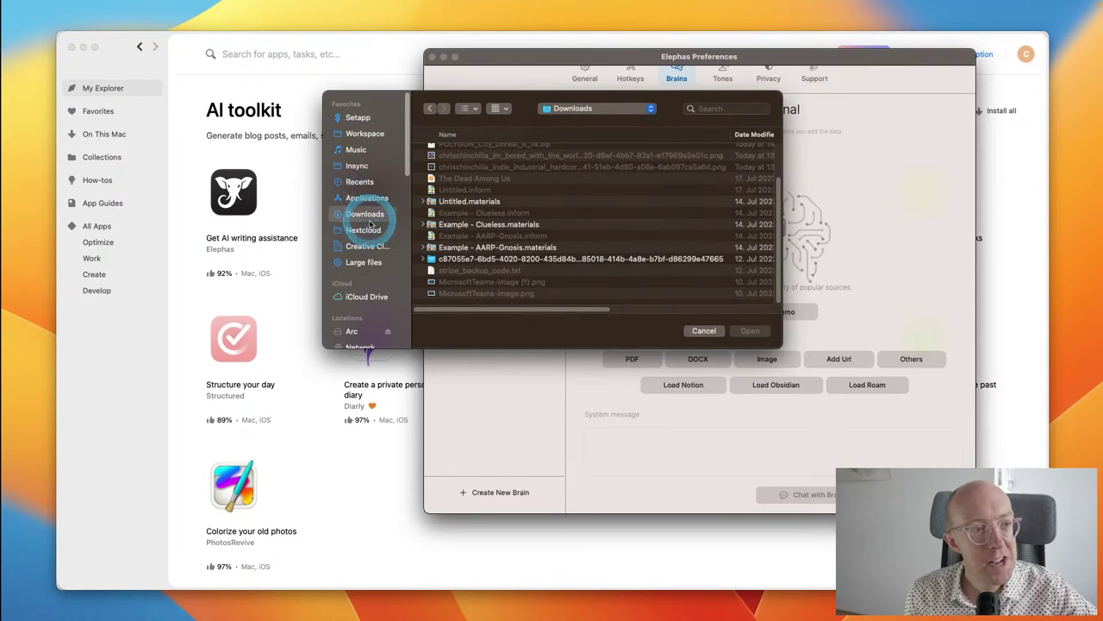
left_click(362, 297)
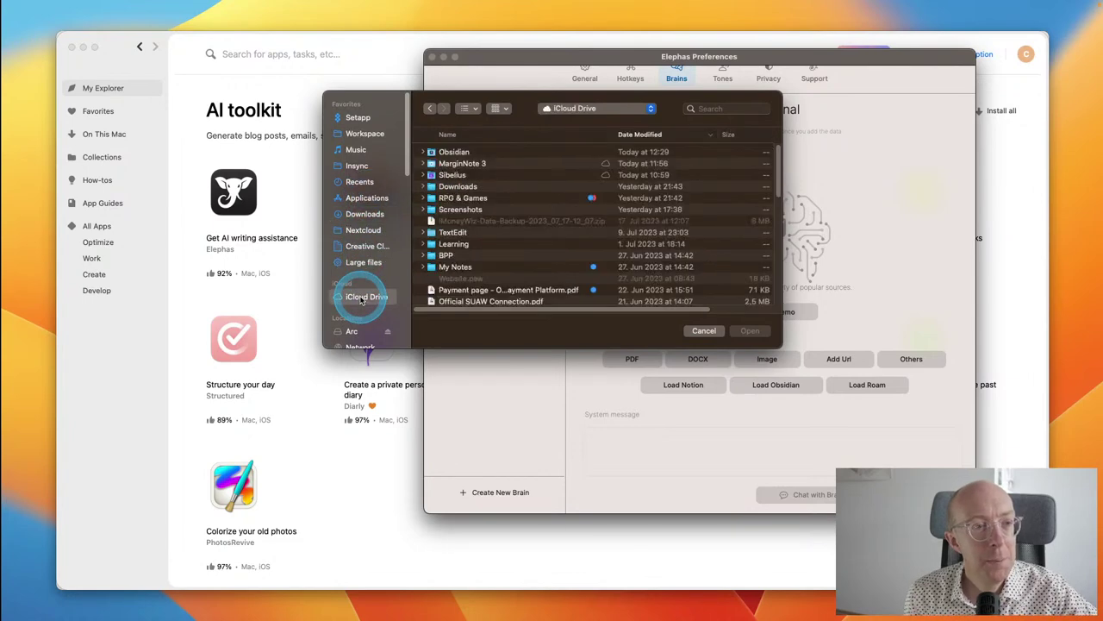
double_click(467, 154)
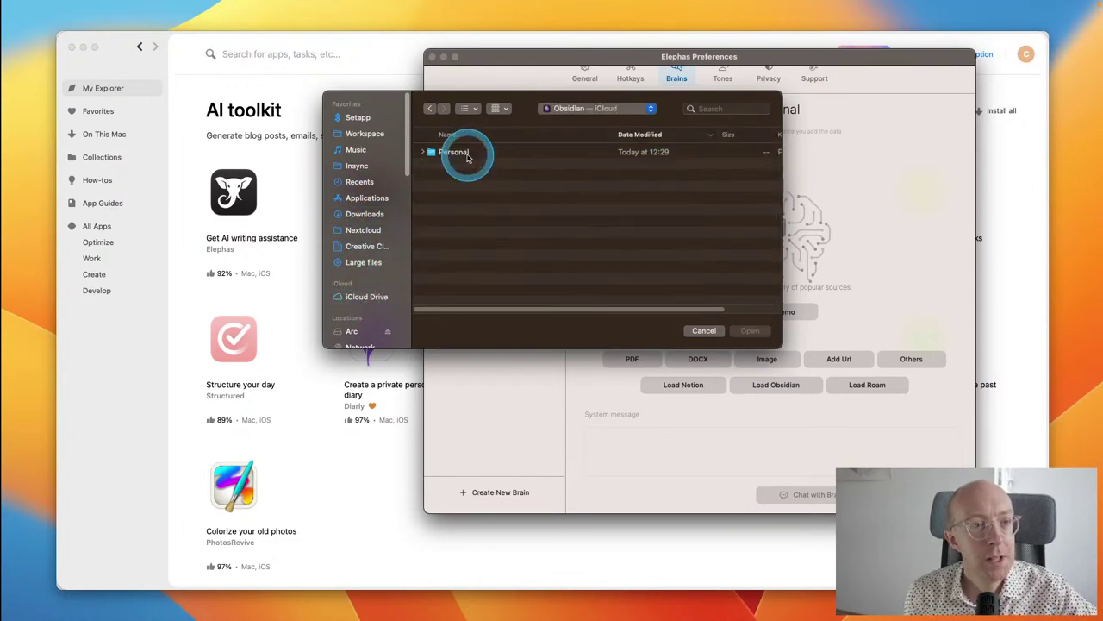
double_click(466, 153)
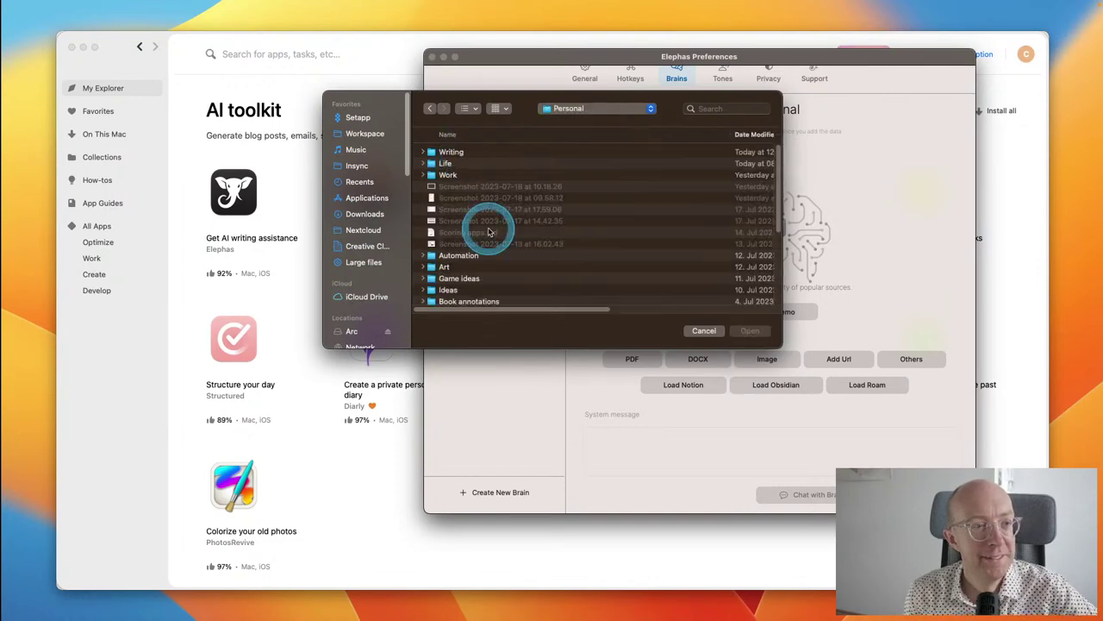
Step: Load all PDFs from the Drum course's Scores and resources folder into the Personal brain
scroll(490, 235, "down", 4)
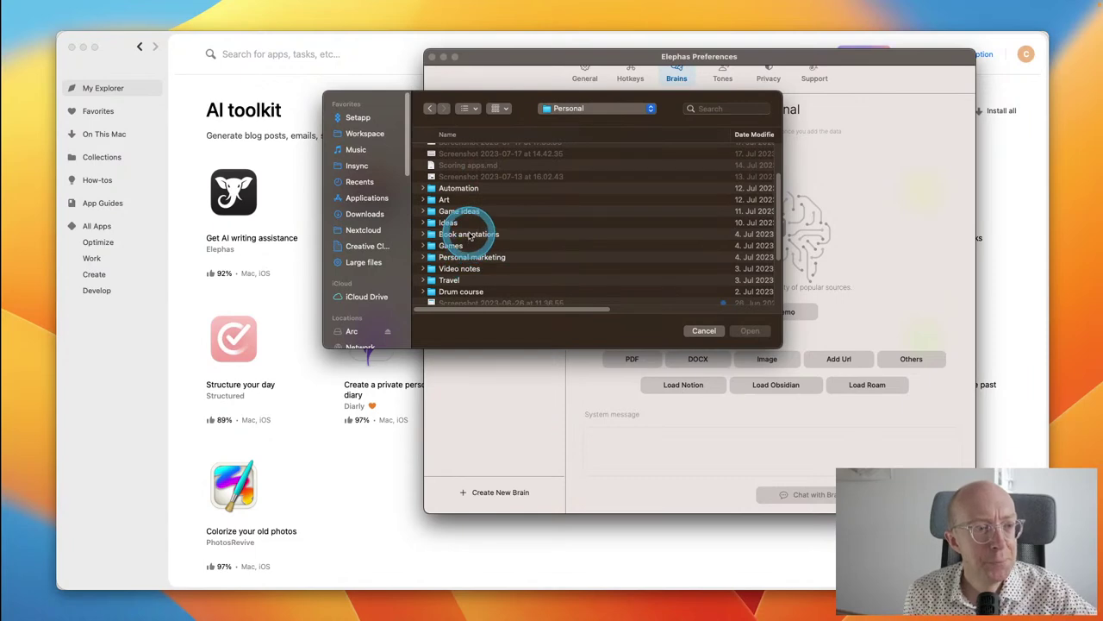
double_click(461, 291)
double_click(488, 153)
key("super+a")
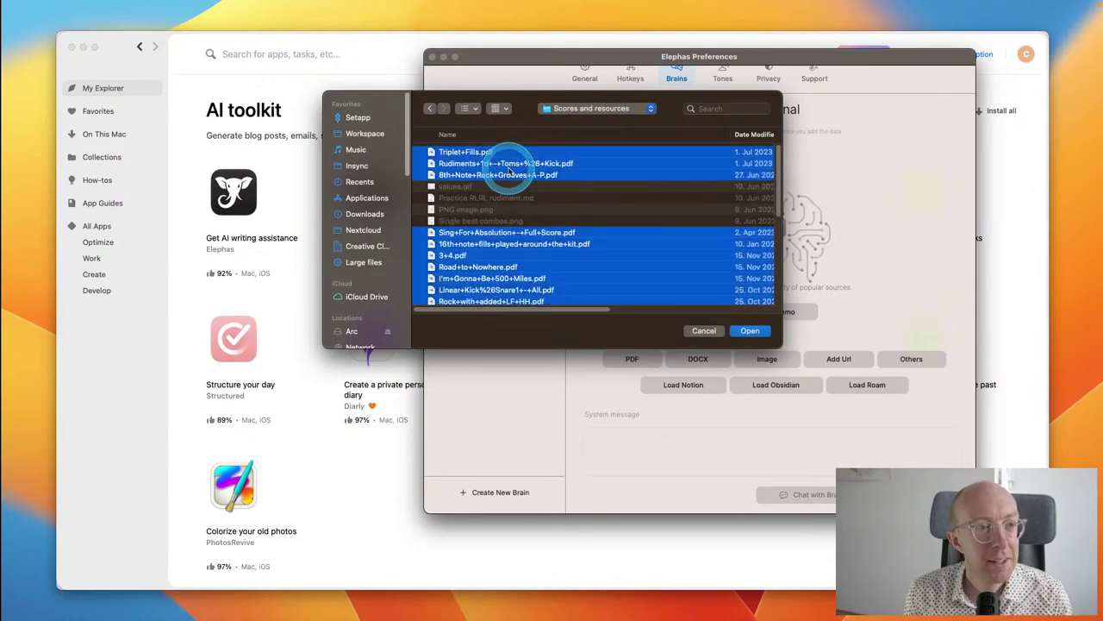
left_click(749, 330)
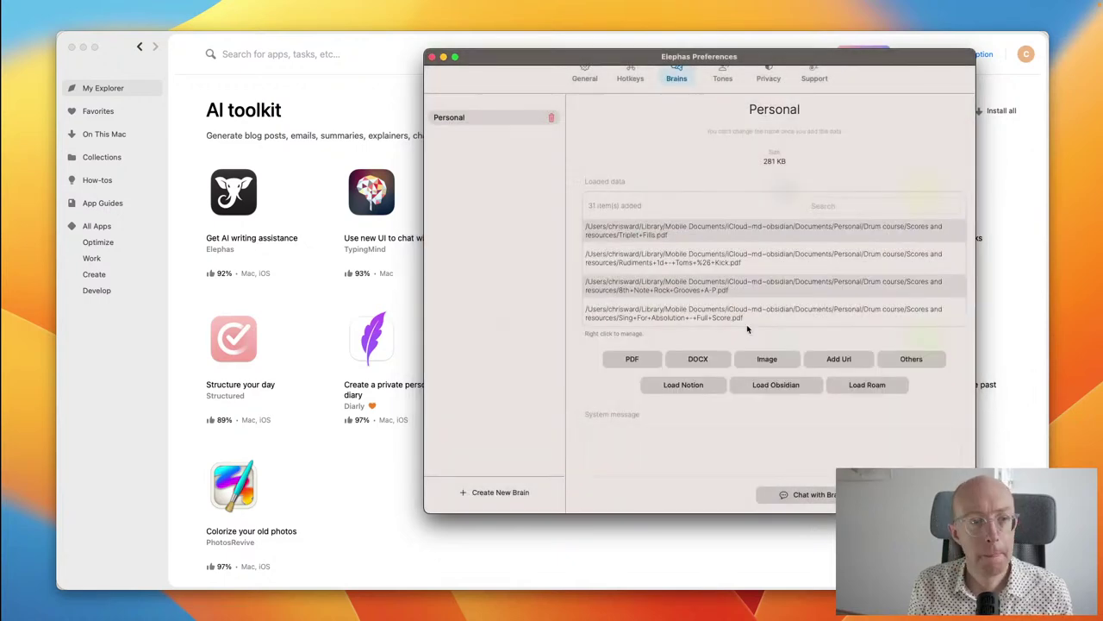
left_click(748, 322)
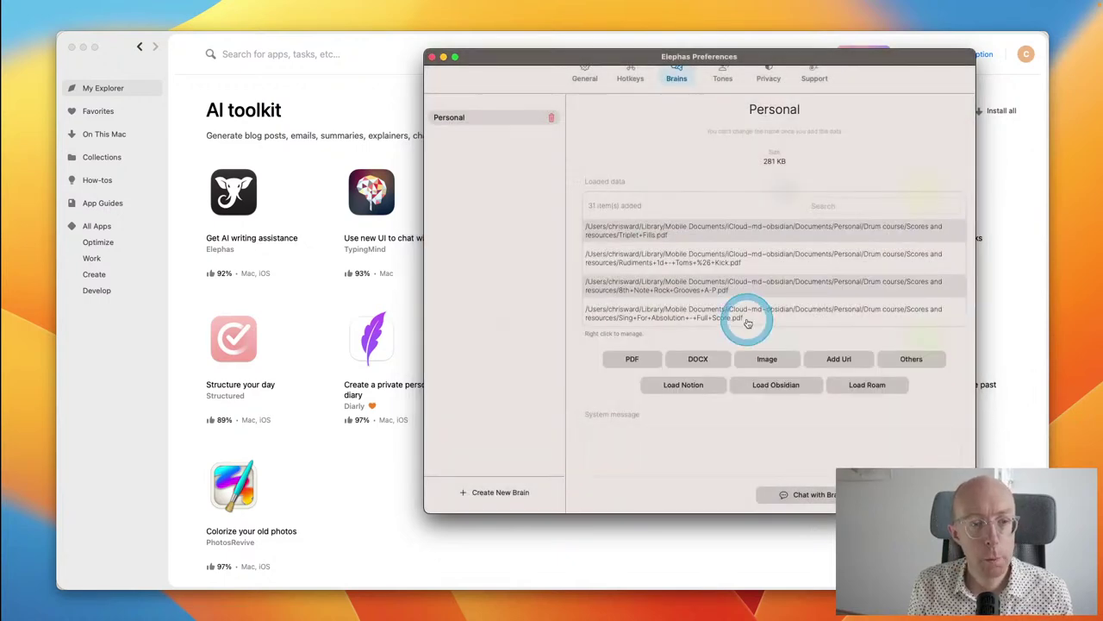
Step: Try to load the Obsidian notes from iCloud Drive into the Personal brain and dismiss the resulting dialog
left_click(840, 359)
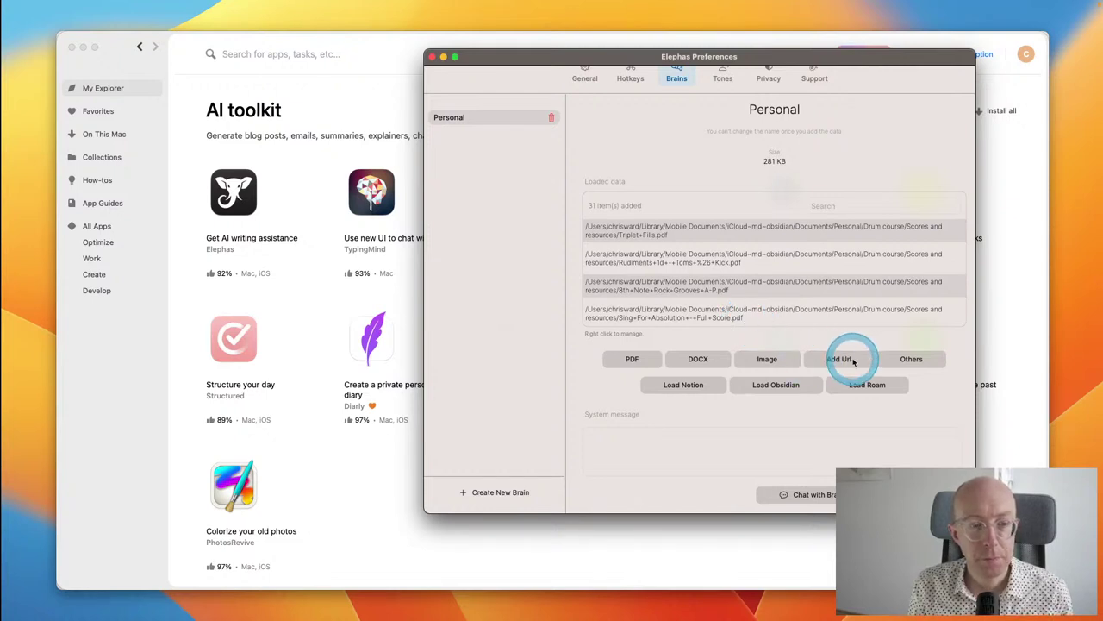
left_click(794, 382)
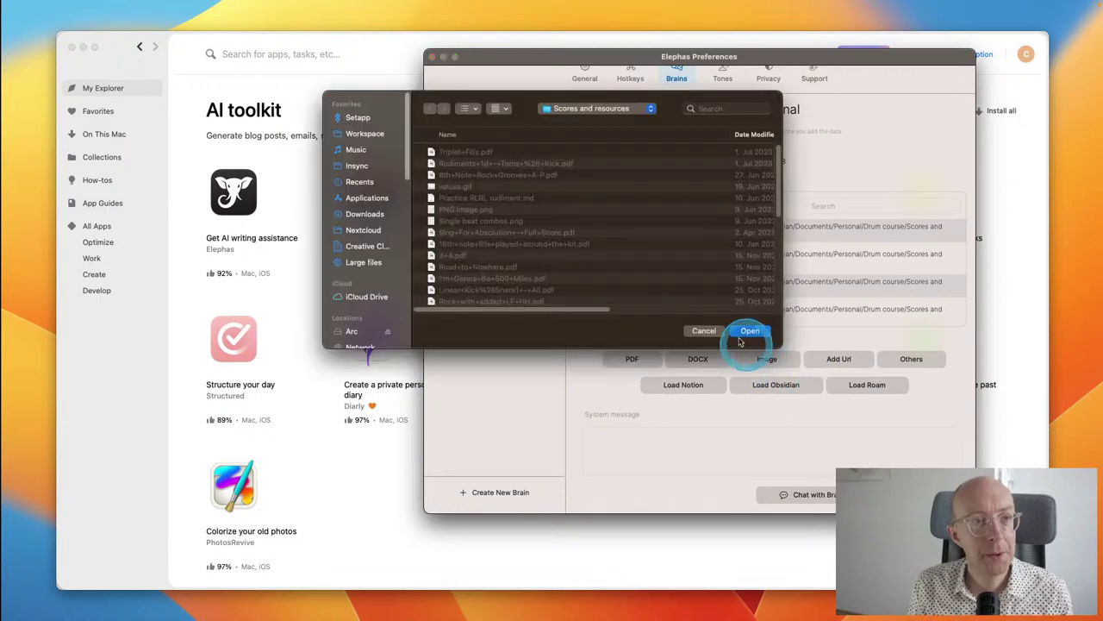
left_click(359, 298)
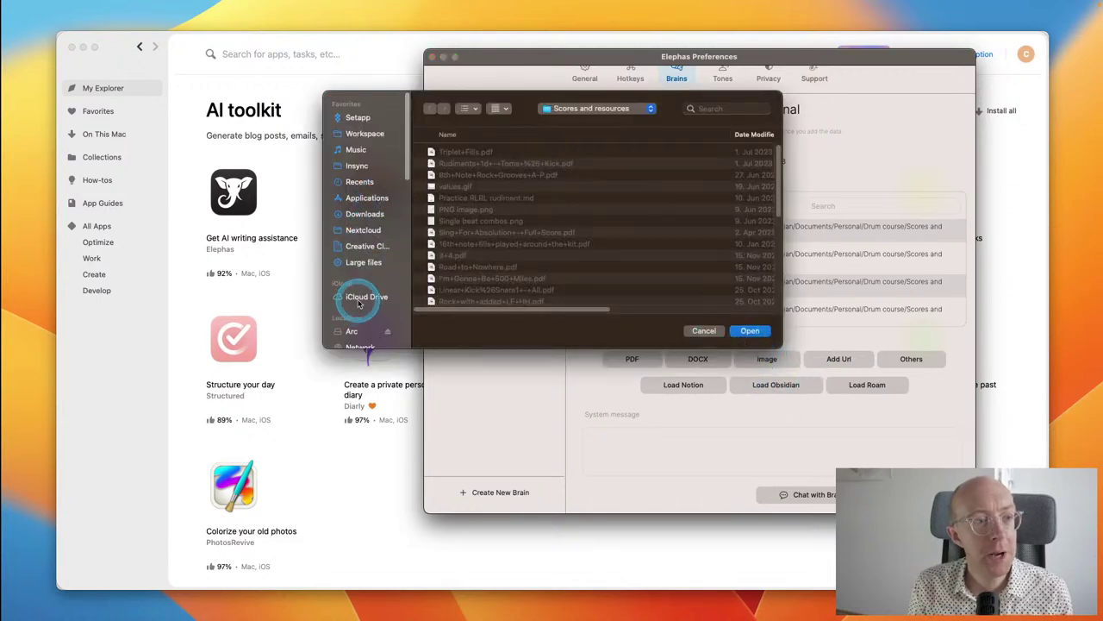
left_click(451, 152)
left_click(749, 331)
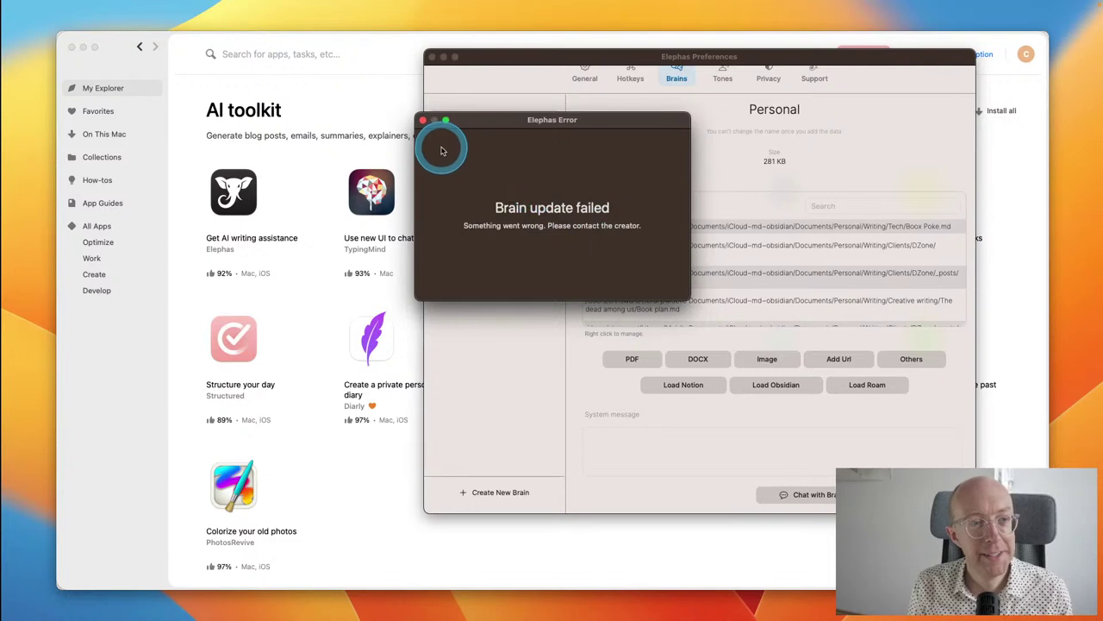
left_click(423, 121)
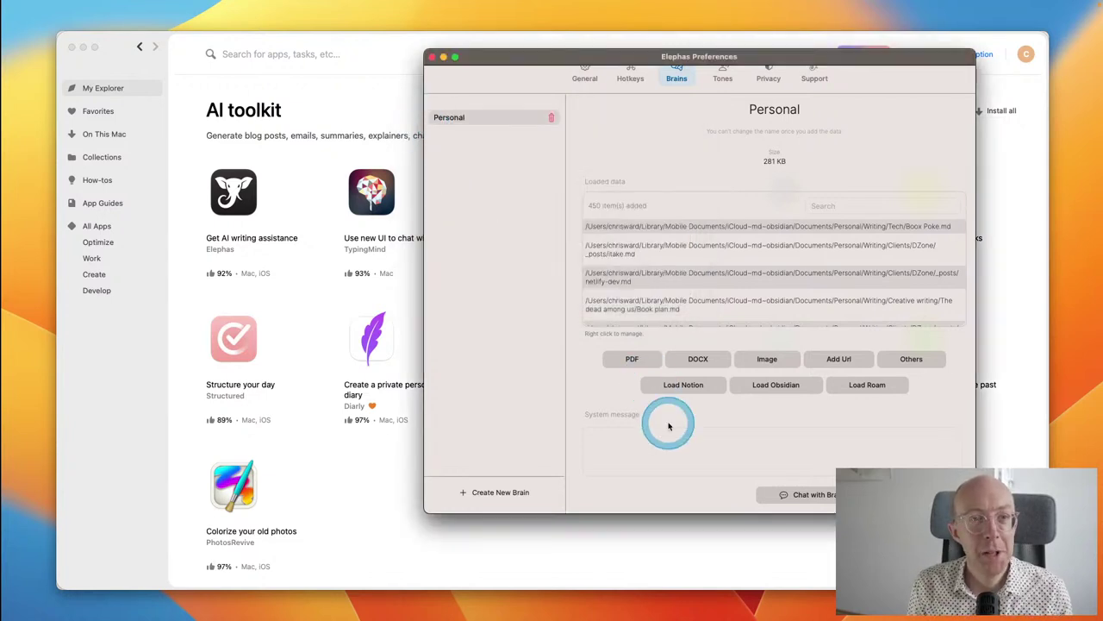
Step: Get the personal website's address from a new Safari tab and try to add it as a URL source of the Personal brain
left_click(839, 359)
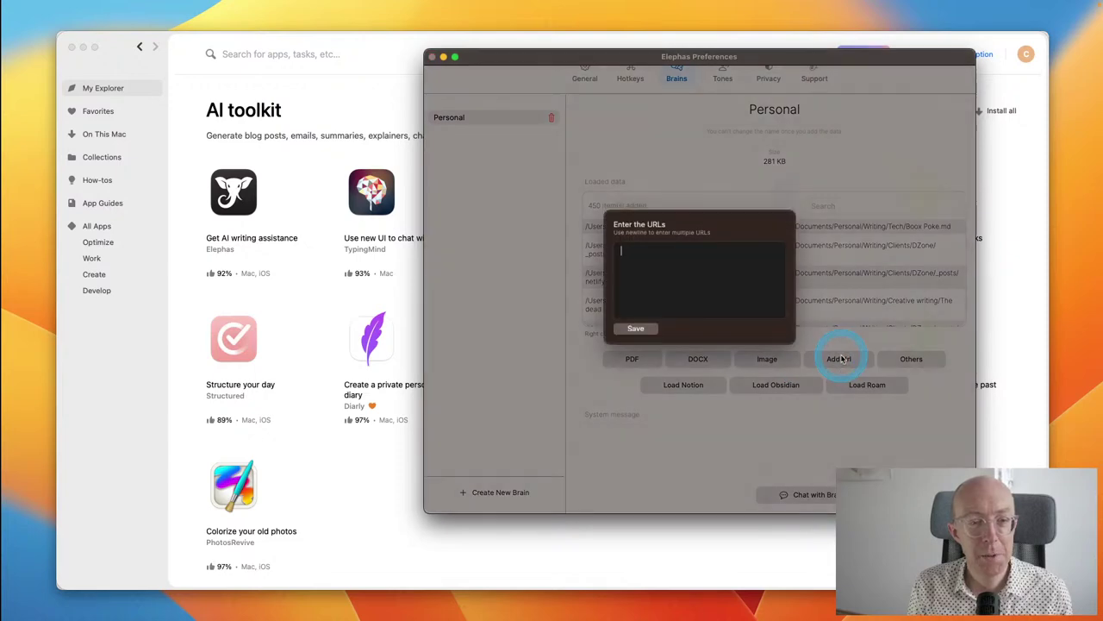
left_click(414, 603)
left_click(391, 604)
left_click(501, 81)
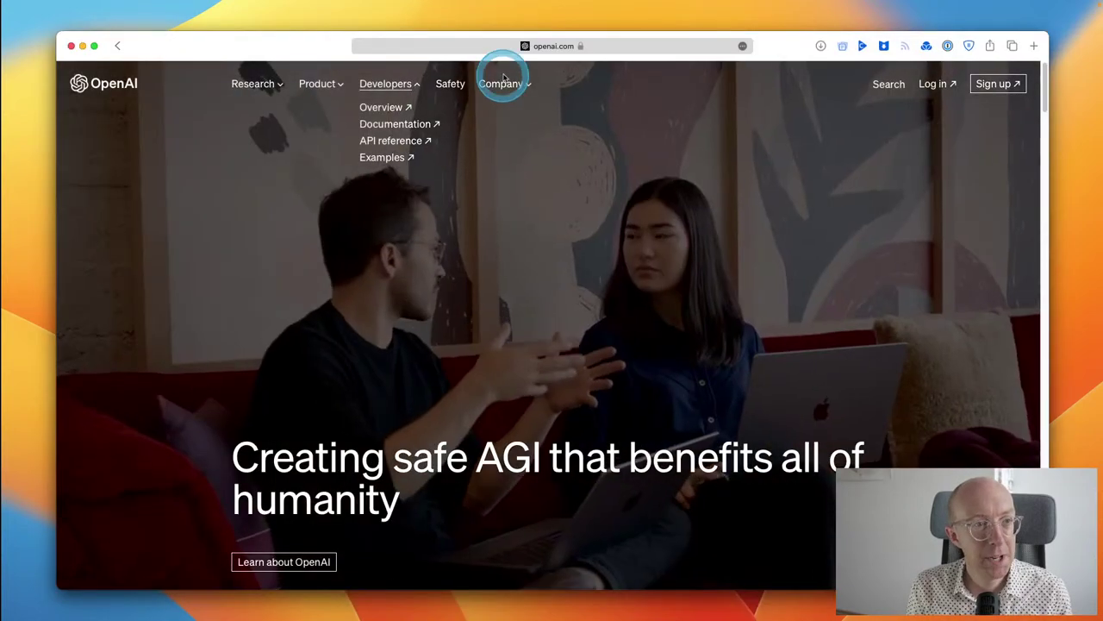
key("super+t")
type("chrischinchilla.com")
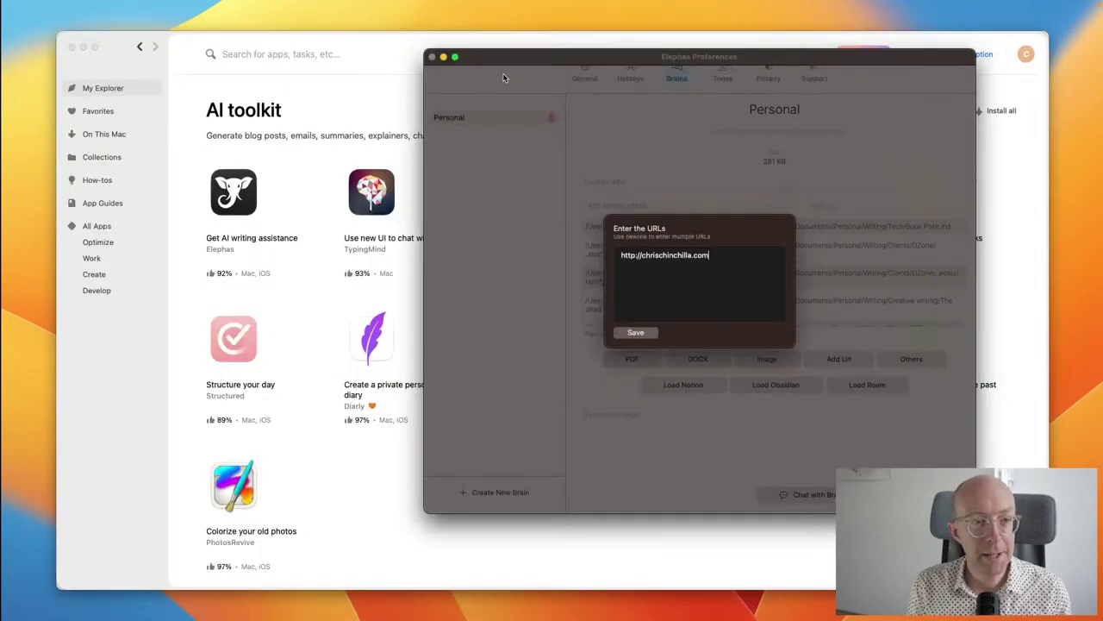
left_click(629, 332)
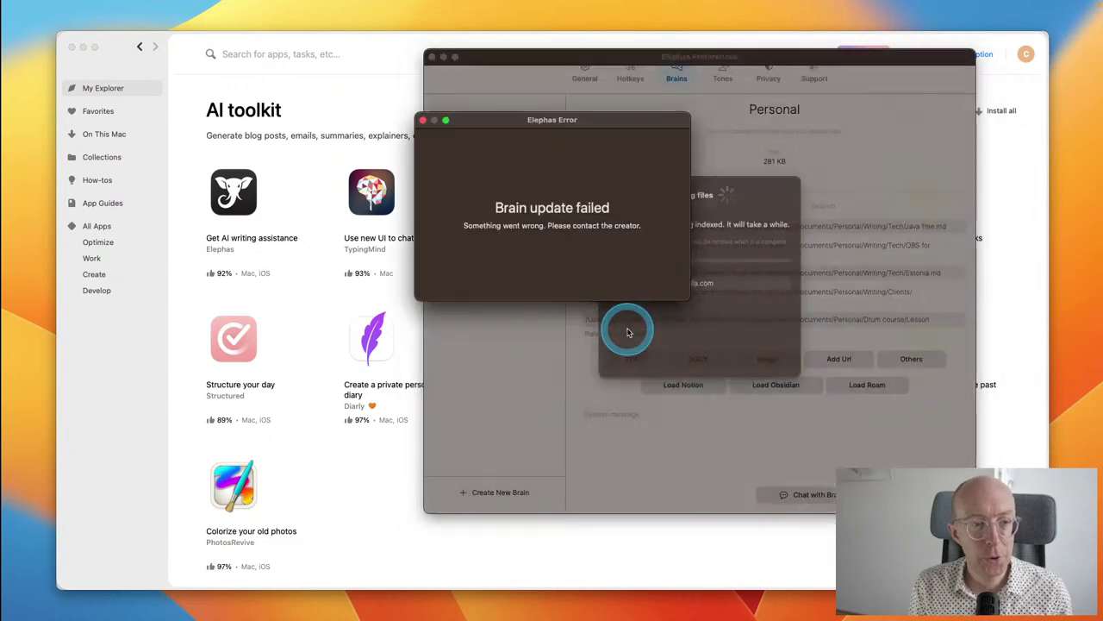
left_click(423, 122)
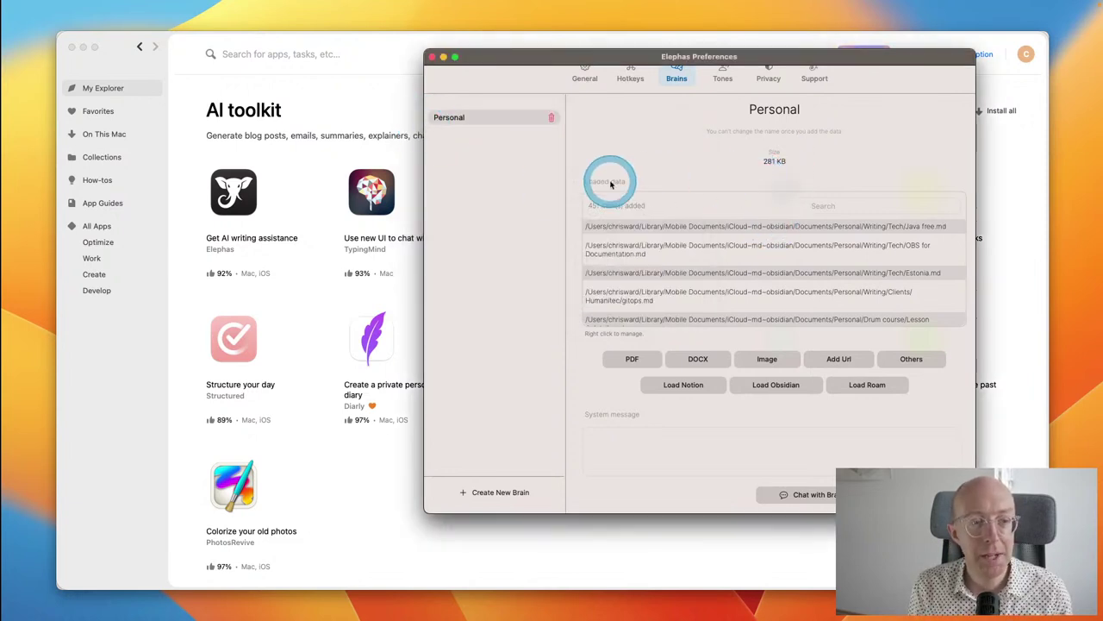
Step: Create a new brain named "Work"
left_click(484, 491)
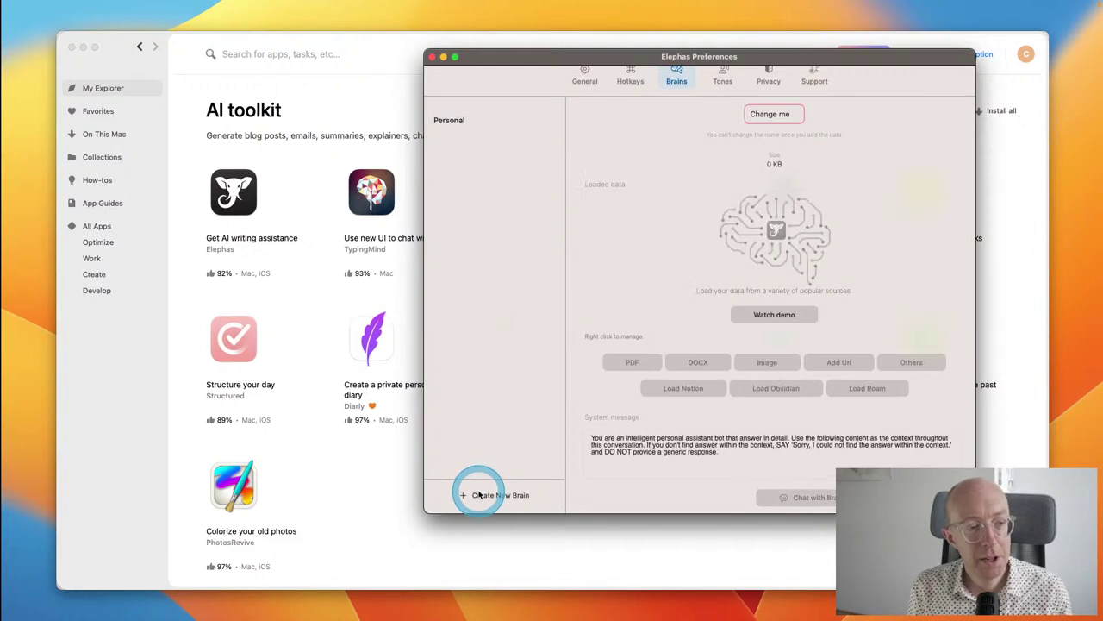
left_click(770, 114)
type("Work")
left_click(709, 131)
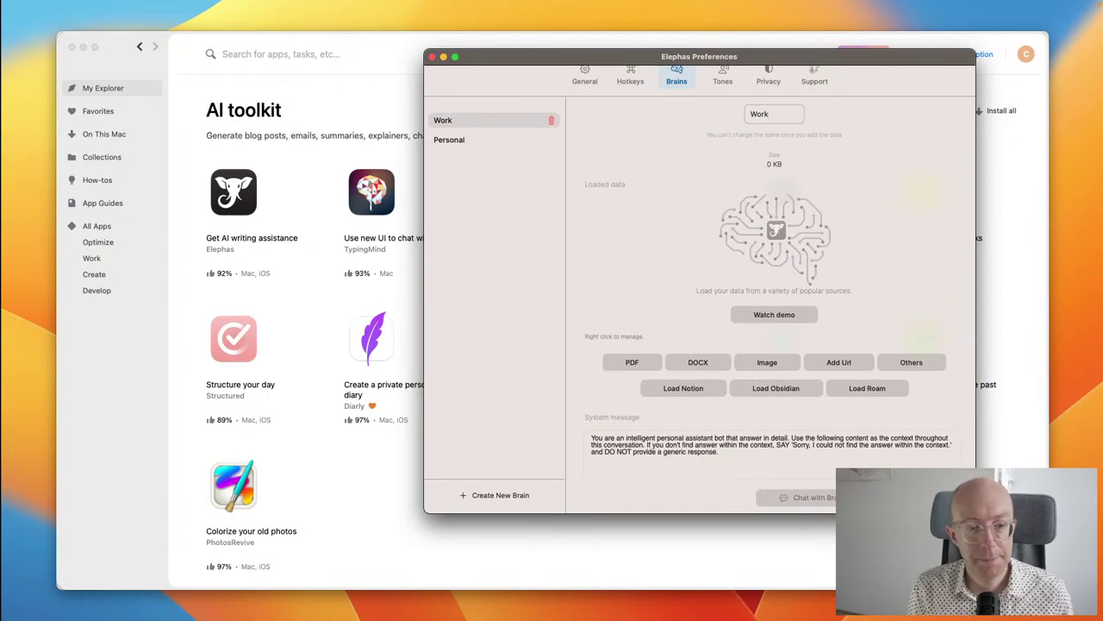
Step: Confirm the Work brain's name and view the data loaded in the Personal brain
left_click(718, 189)
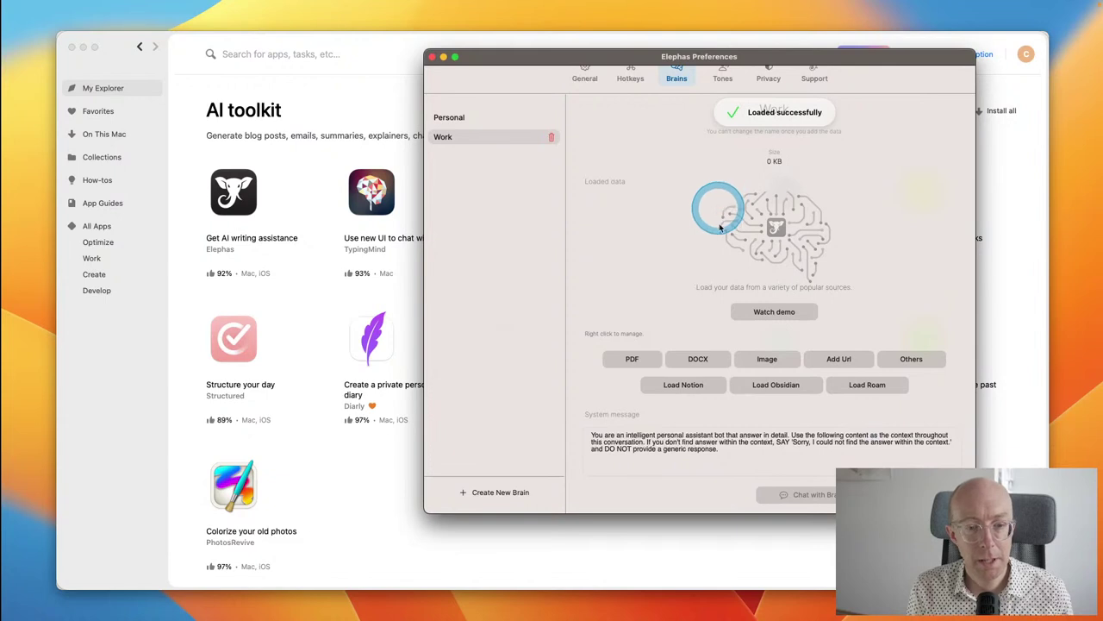
left_click(737, 452)
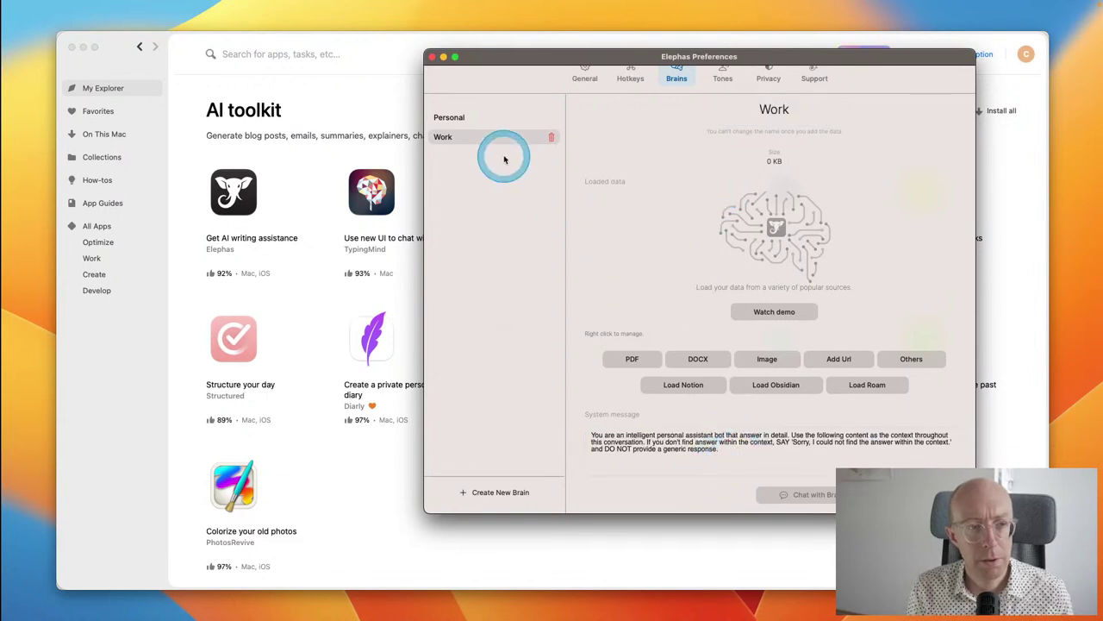
left_click(492, 118)
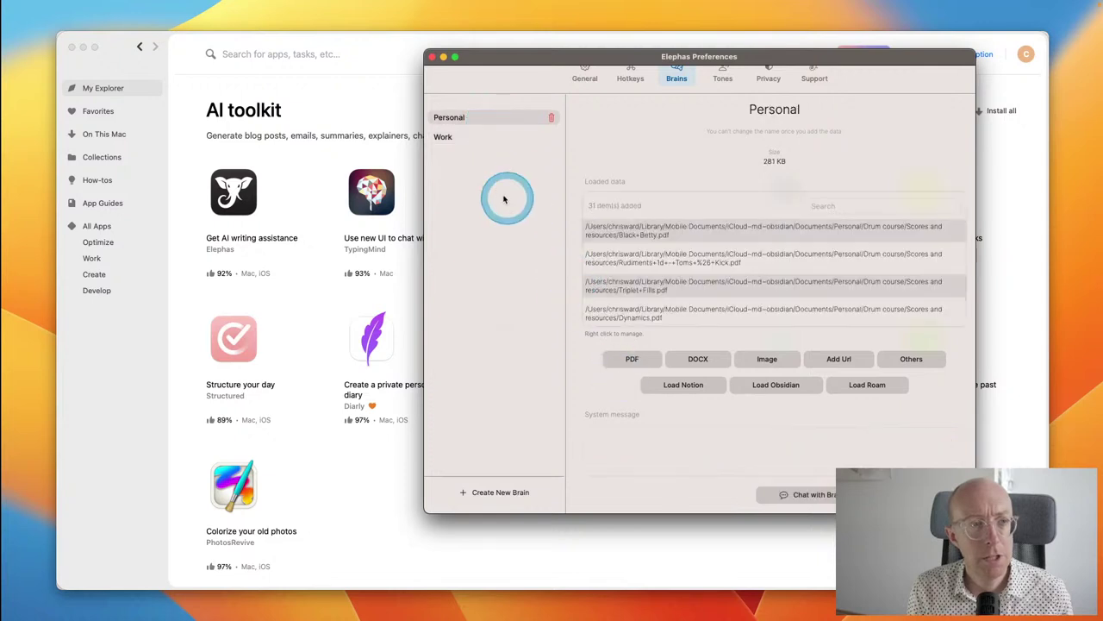
Step: Create a new writing tone named "Twitter"
left_click(730, 80)
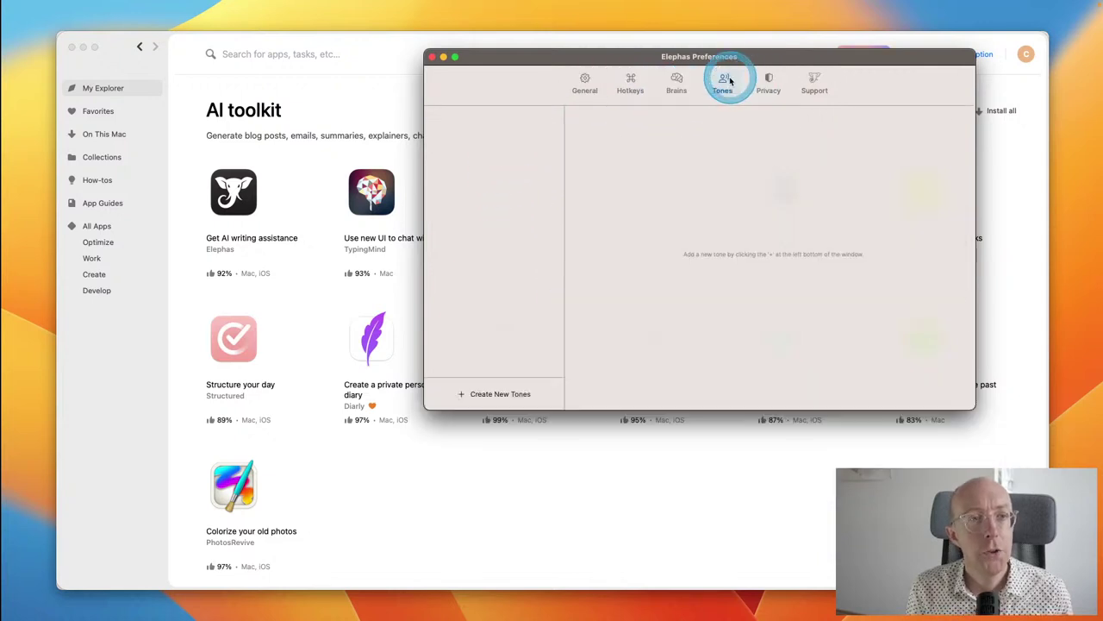
left_click(520, 393)
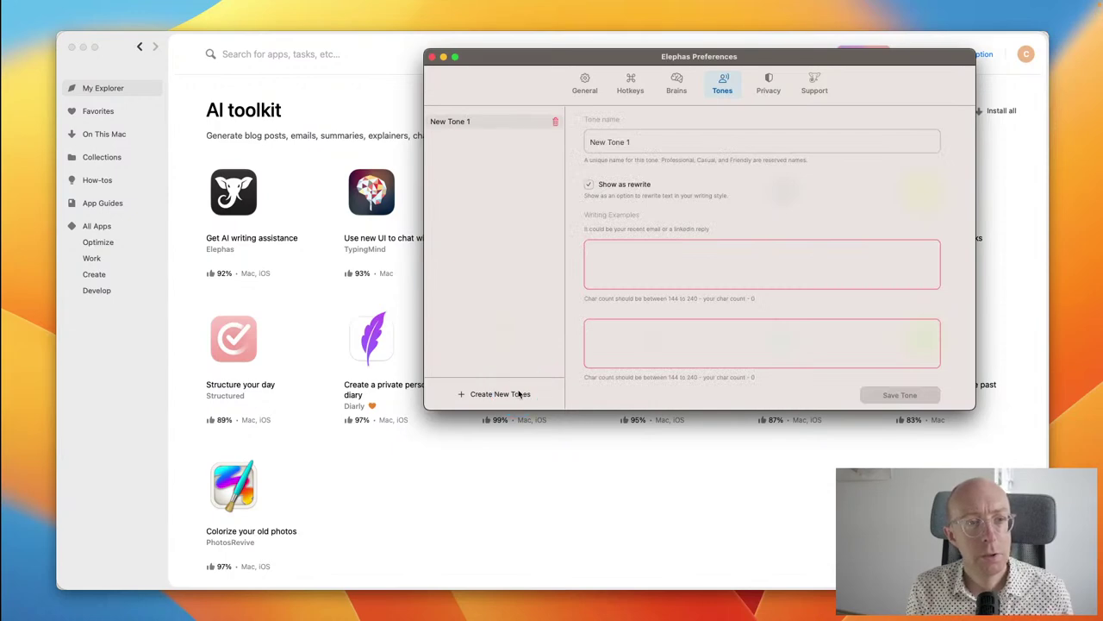
triple_click(623, 145)
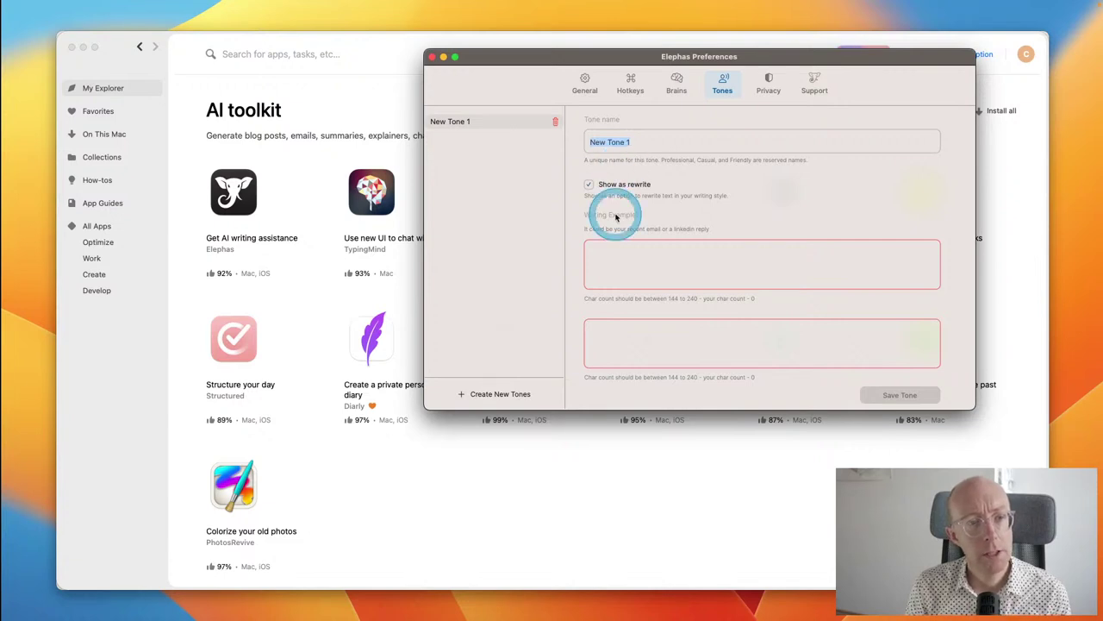
left_click(613, 256)
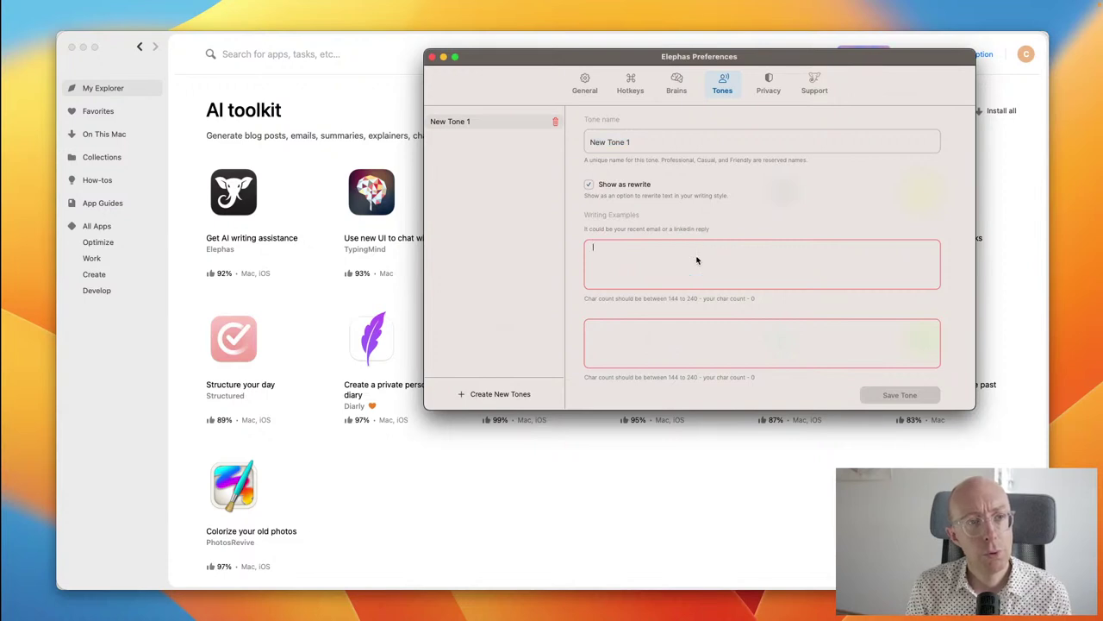
left_click(647, 143)
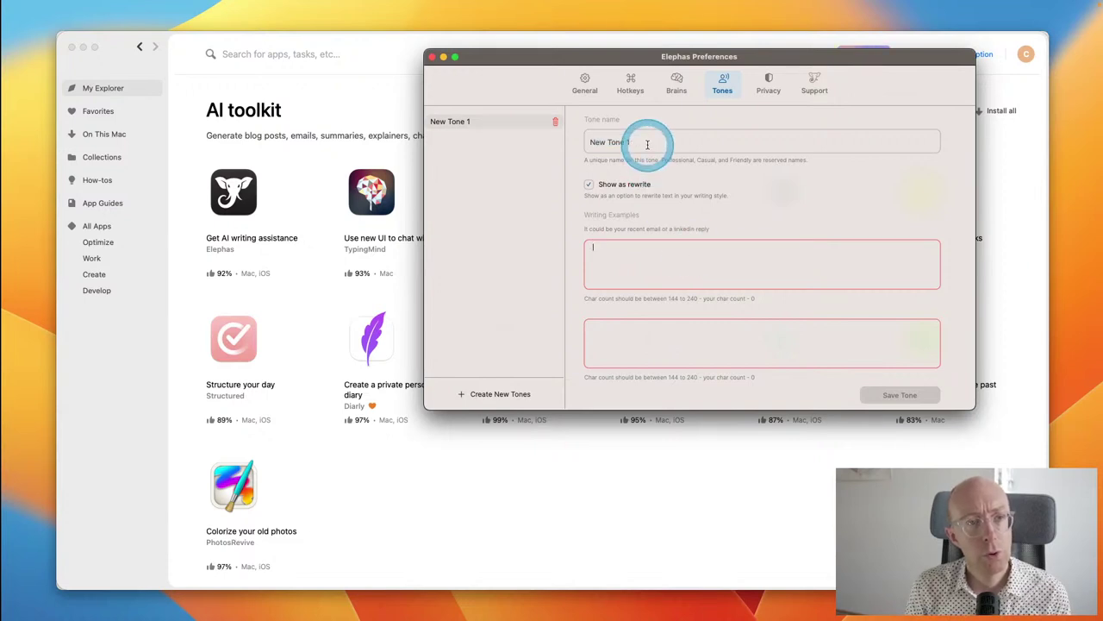
type("Twitter")
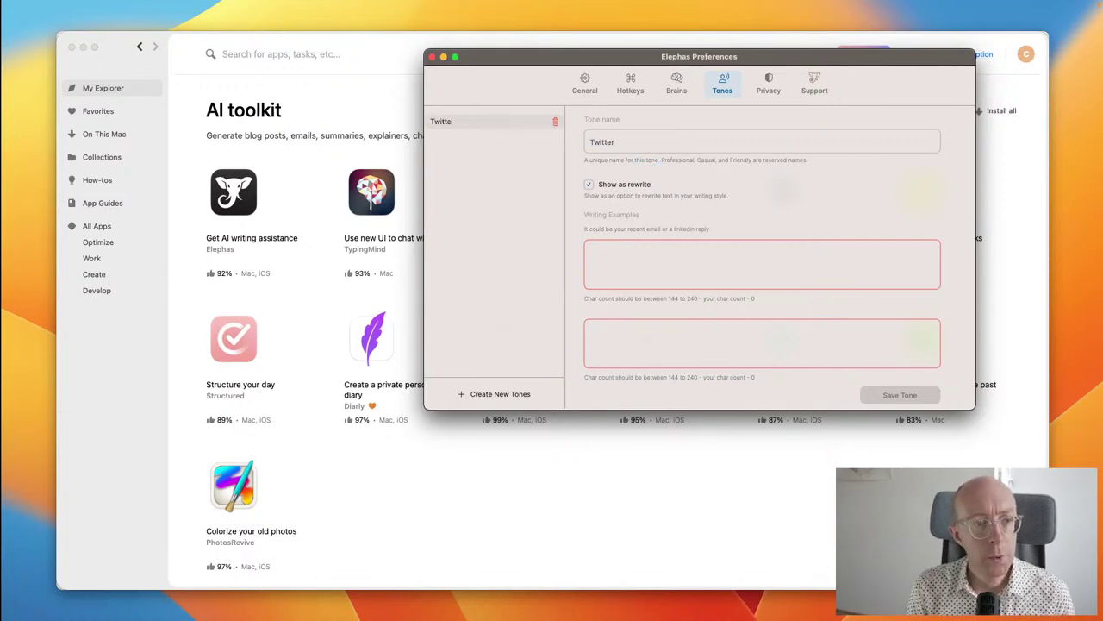
Step: Switch to the Twitter app and show the account's own profile
left_click(629, 289)
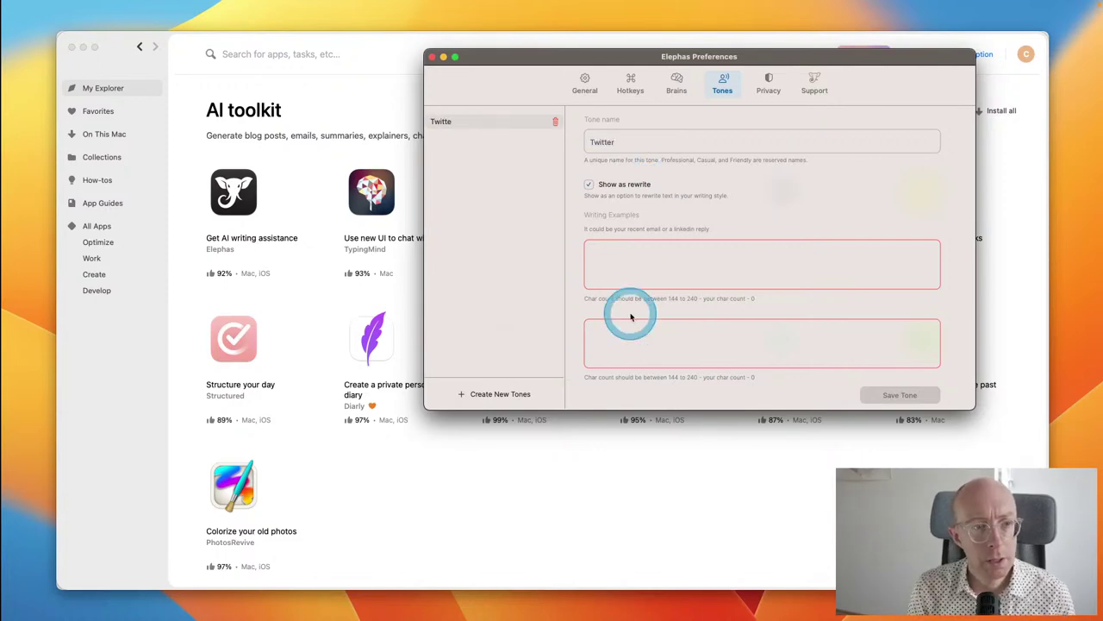
left_click(622, 267)
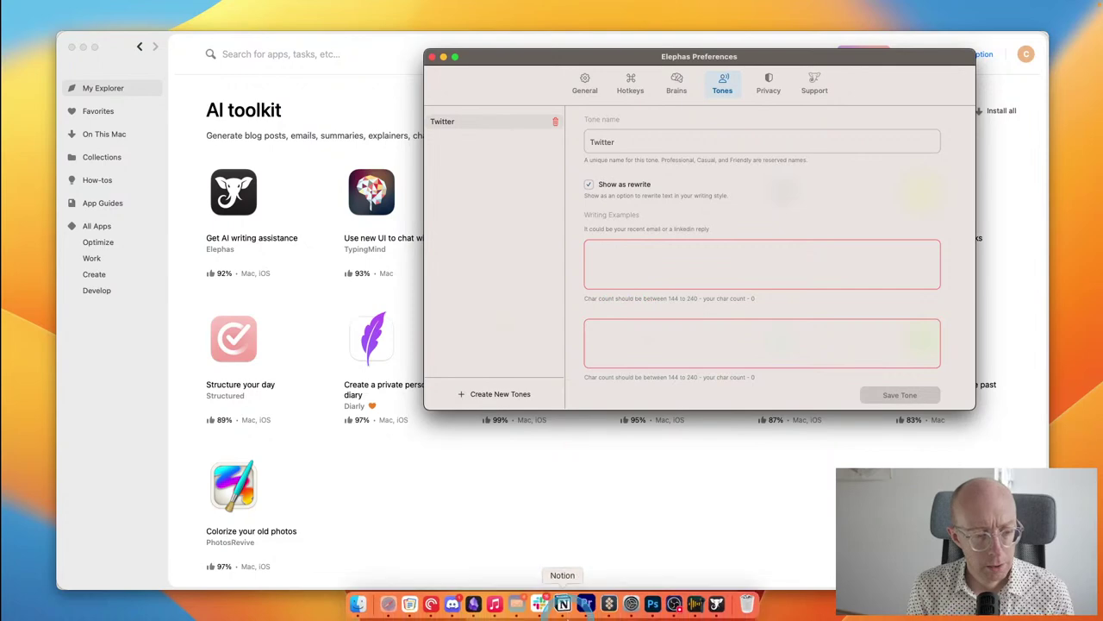
key("alt+space")
type("tw")
key("Escape")
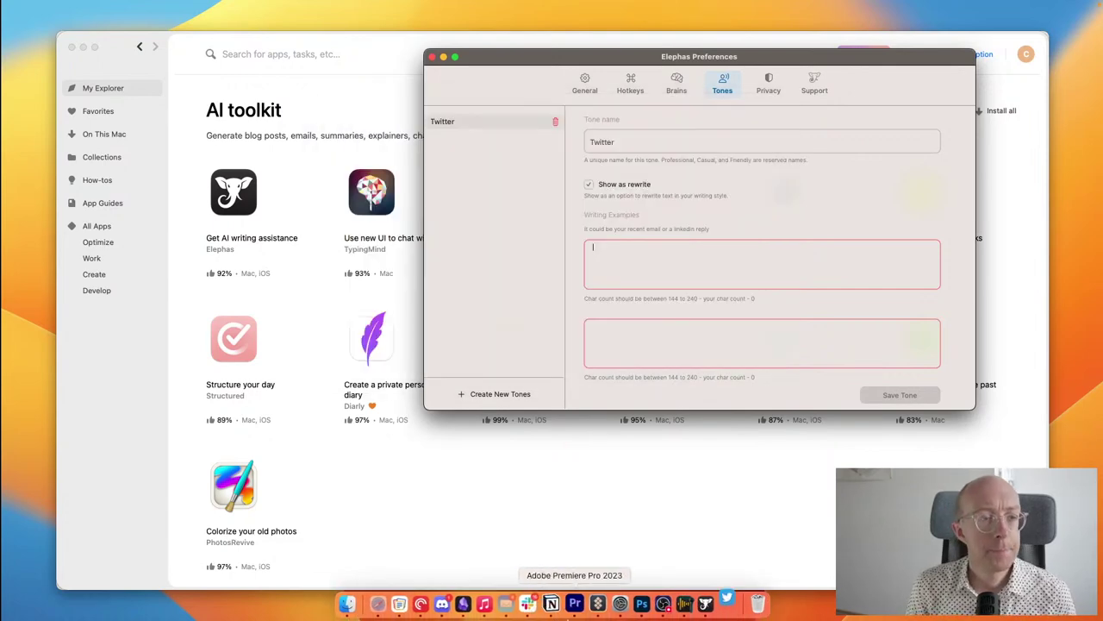
left_click(929, 219)
left_click(486, 295)
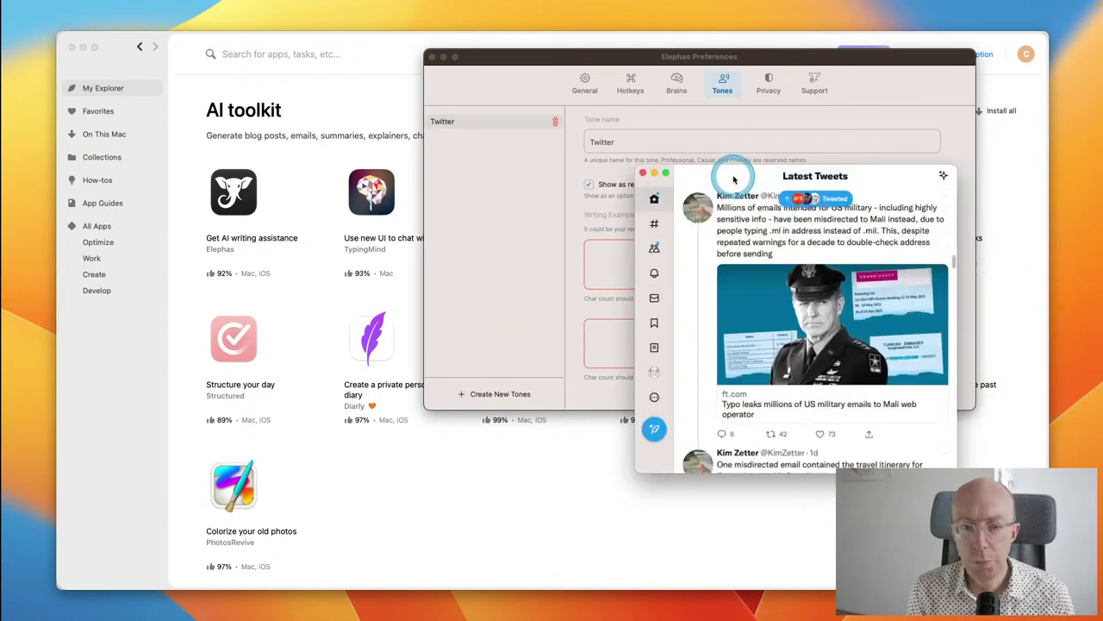
left_click_drag(729, 178, 719, 151)
left_click(690, 268)
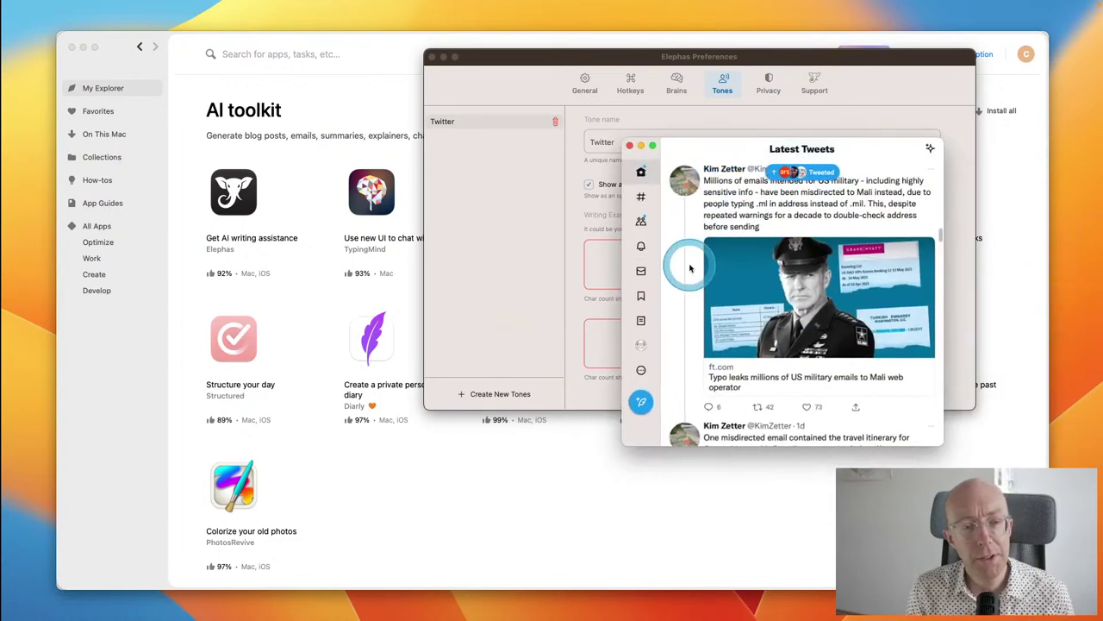
left_click(640, 345)
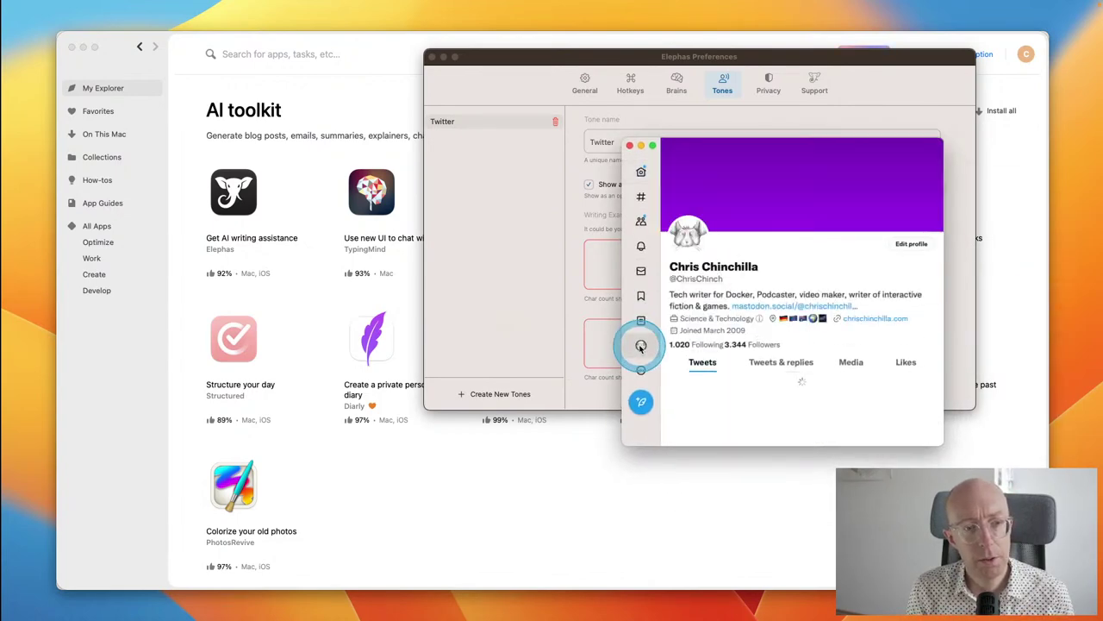
Step: Copy the full text of the pinned podcast tweet into both writing examples of the Twitter tone
left_click(707, 379)
scroll(783, 278, "down", 5)
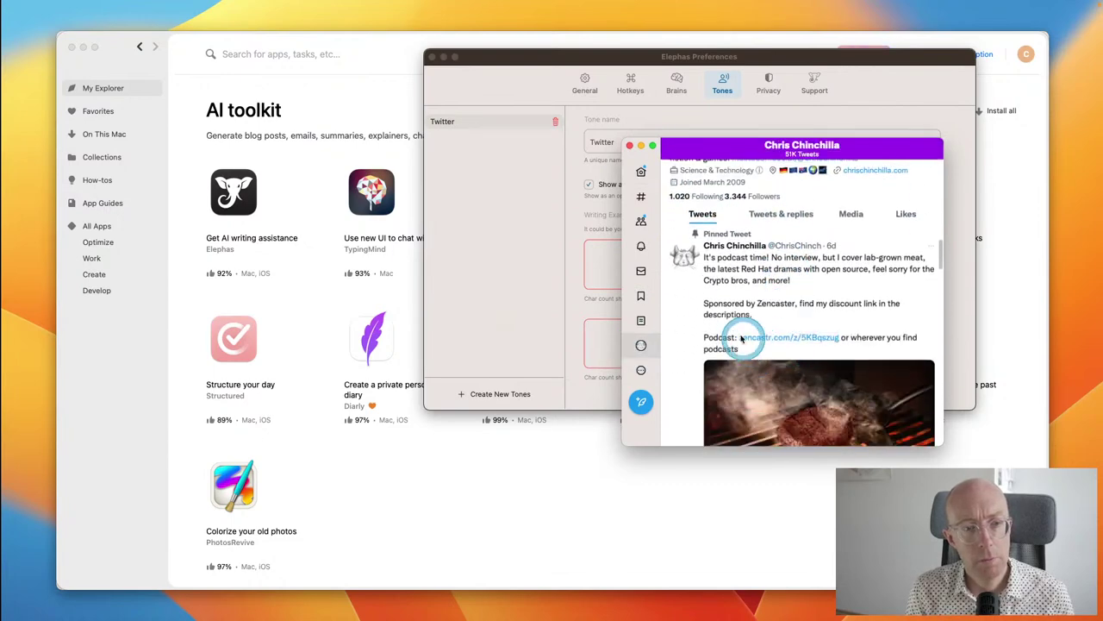
left_click(707, 267)
left_click_drag(737, 326, 655, 222)
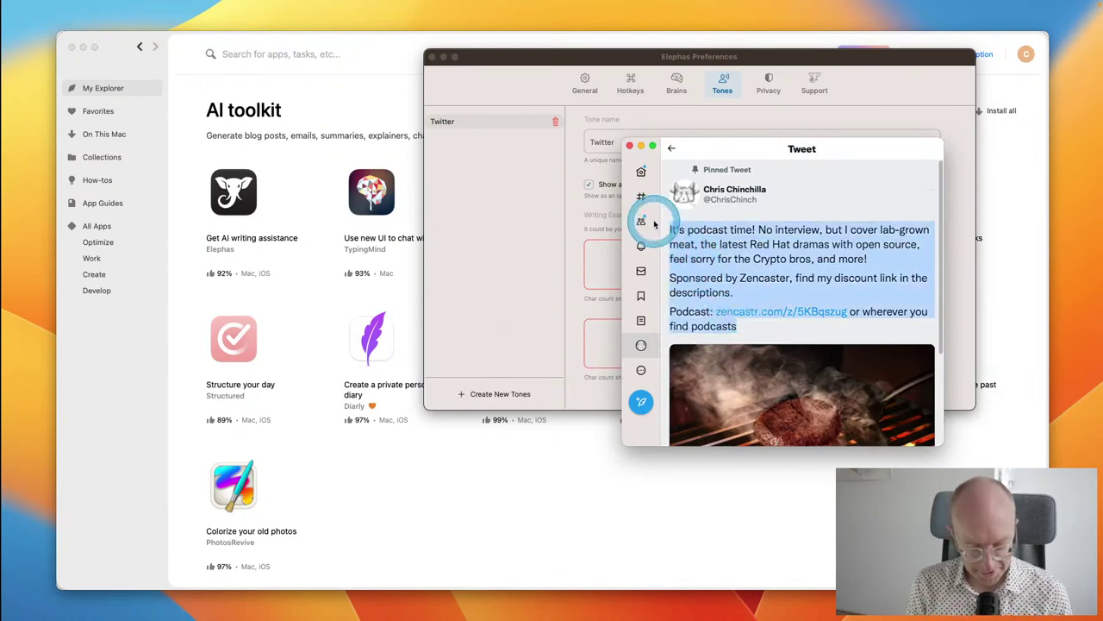
key("super+c")
left_click(646, 251)
key("super+v")
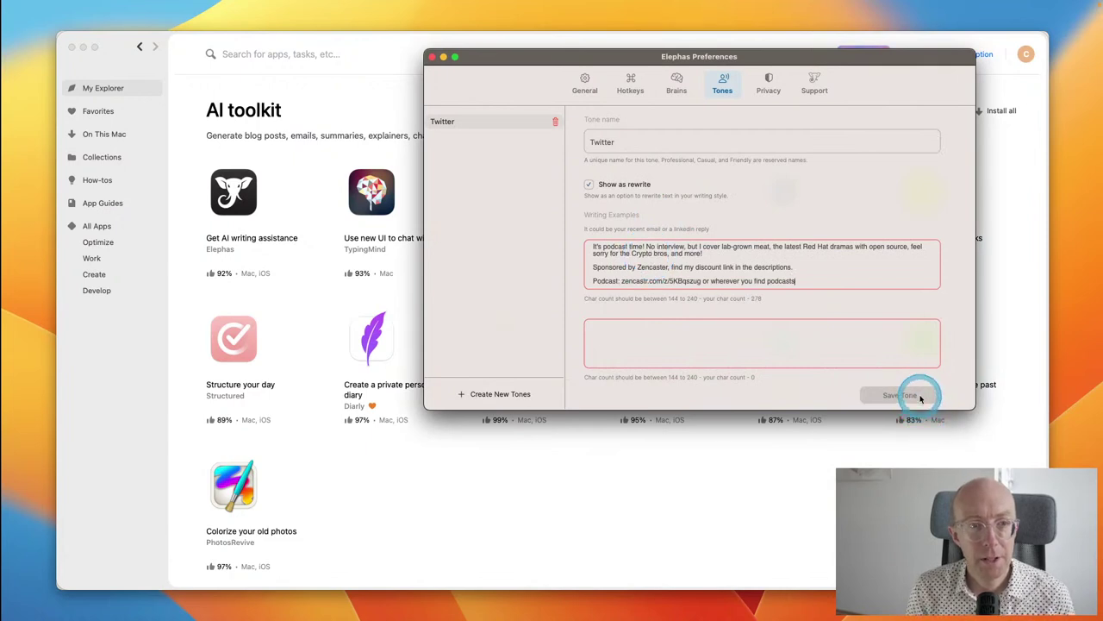
left_click(788, 352)
key("super+v")
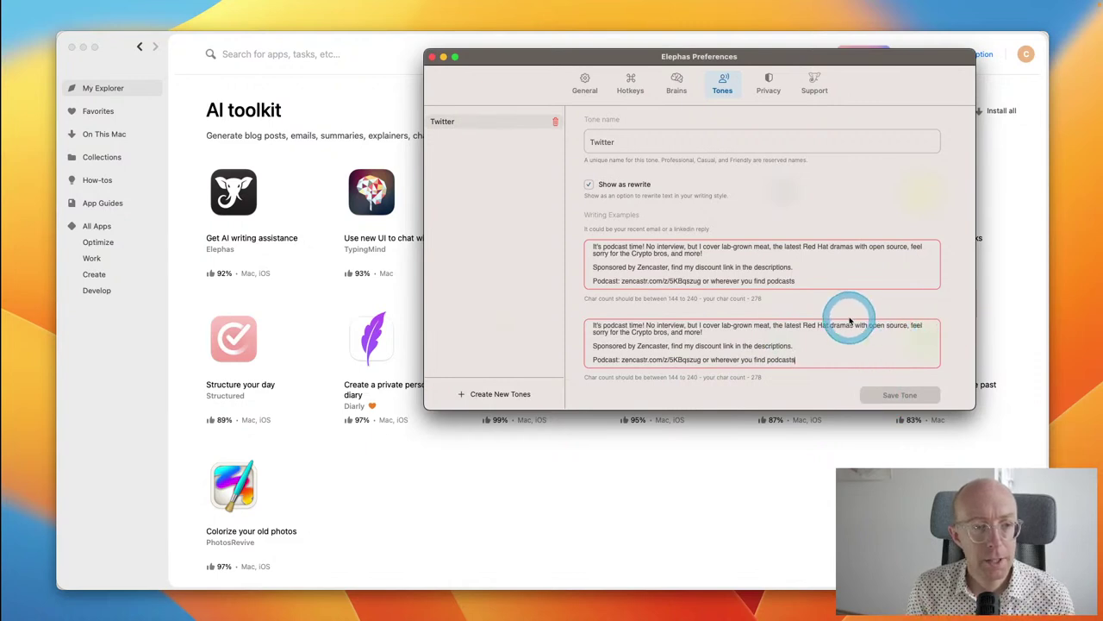
Step: Try reducing the first writing example to its opening paragraph without the word "but" and copying it over the second example
left_click_drag(725, 255, 759, 298)
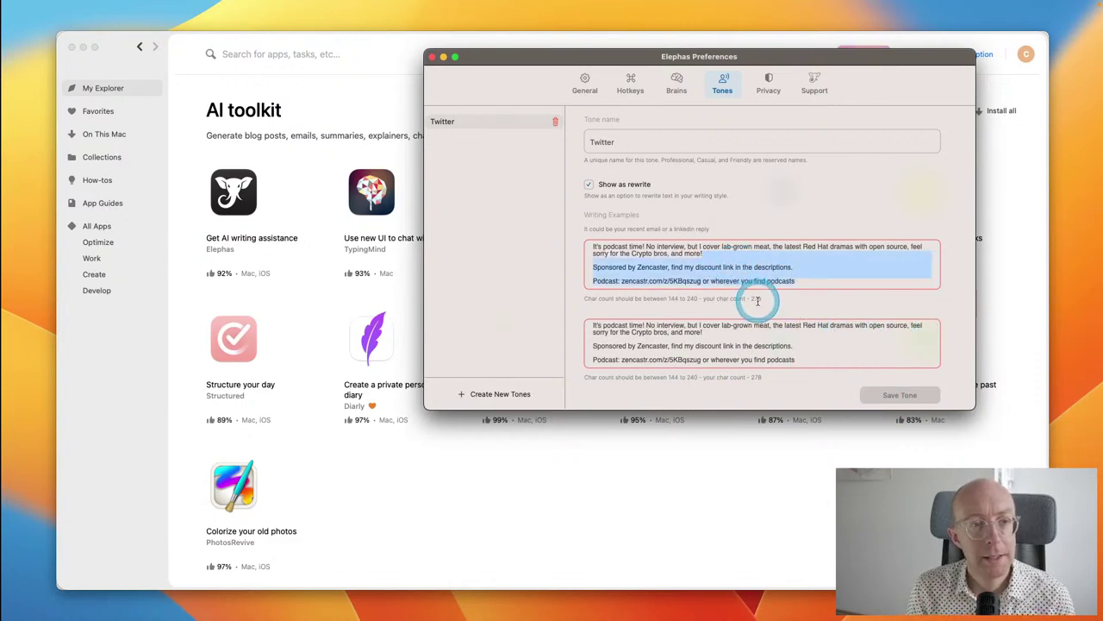
key("BackSpace")
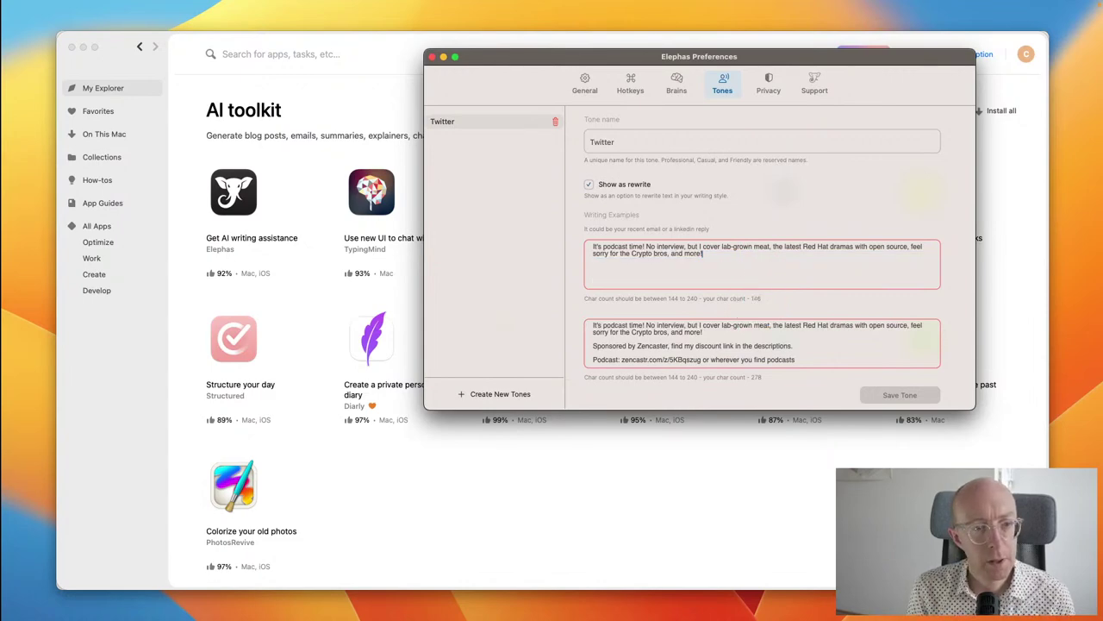
double_click(690, 248)
key("BackSpace")
key("super+a")
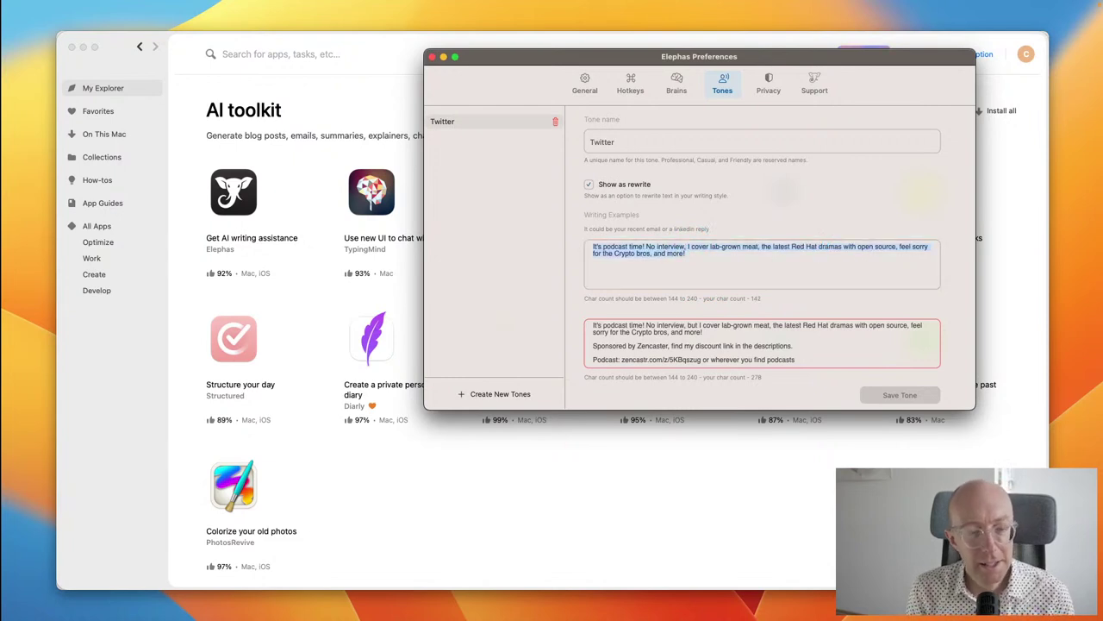
key("super+a")
key("super+v")
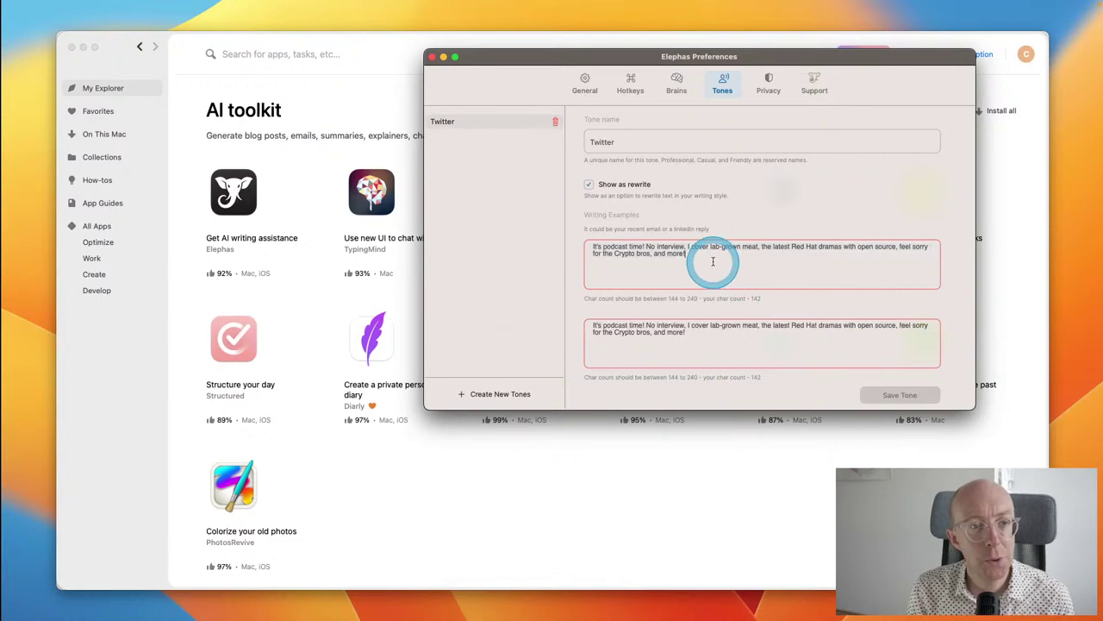
Step: Restore the full tweet text in both writing examples
left_click(750, 273)
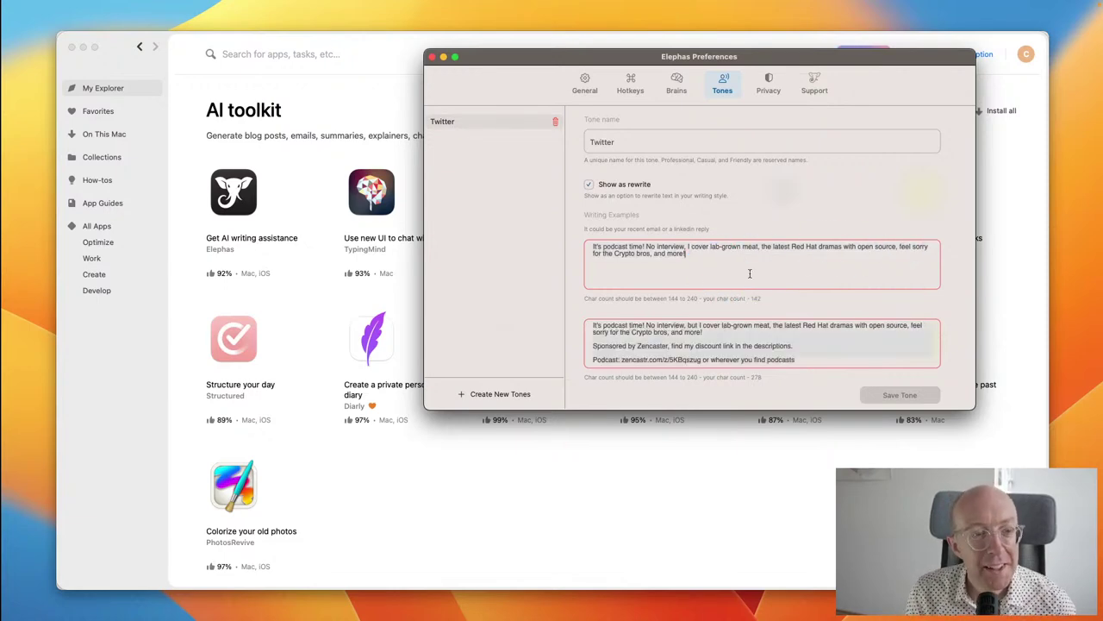
key("cmd+a")
key("cmd+v")
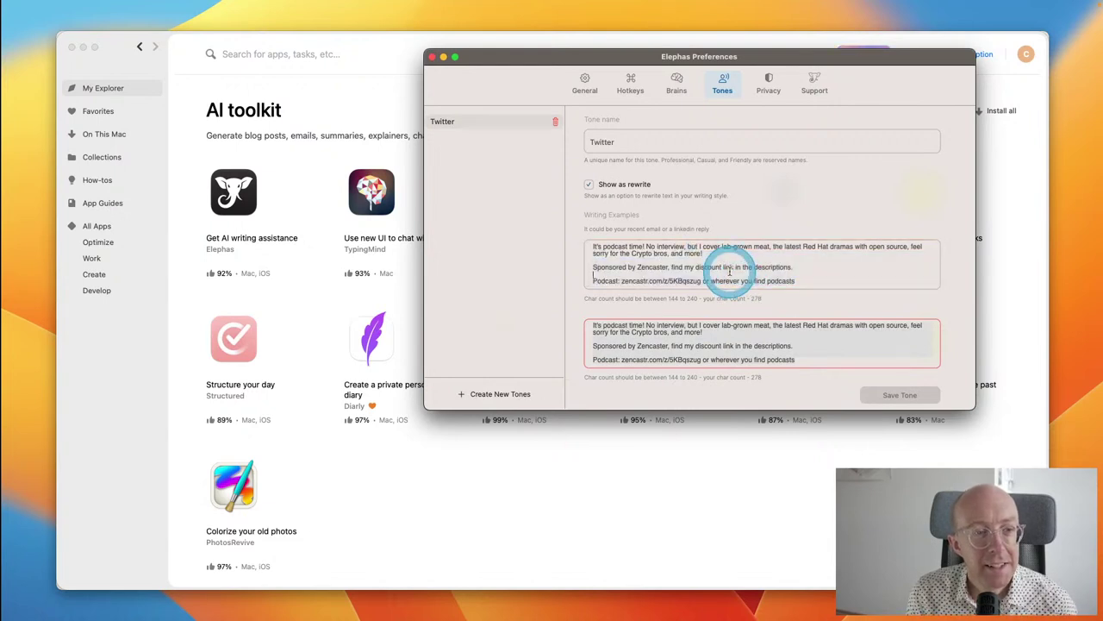
Step: Remove the podcast link line from both writing examples and save the Twitter tone
left_click_drag(794, 267, 813, 296)
key("BackSpace")
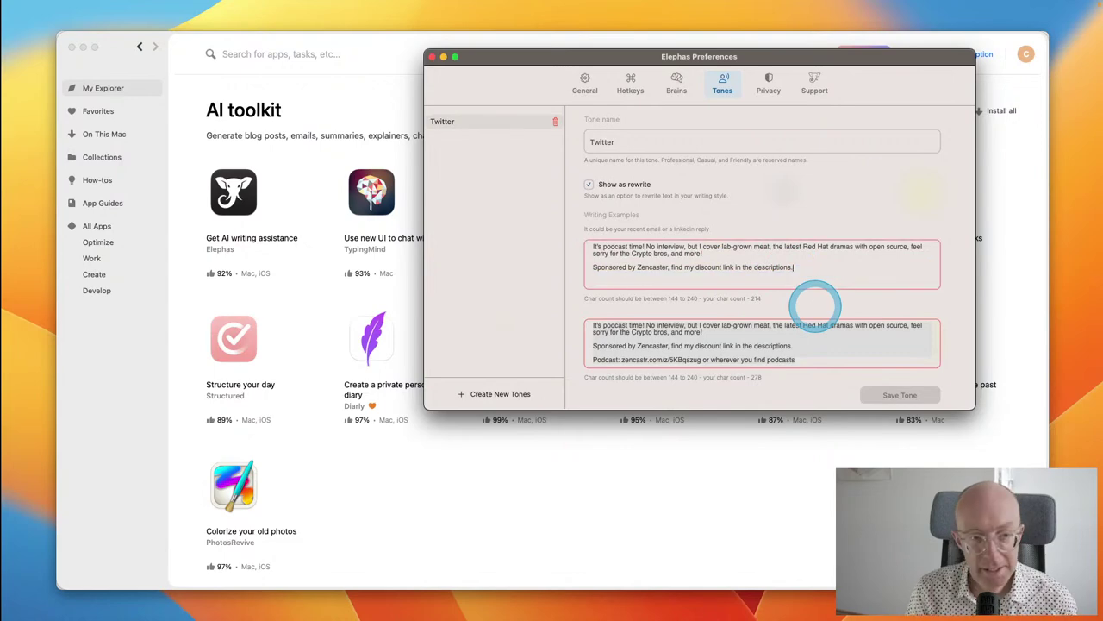
key("cmd+a")
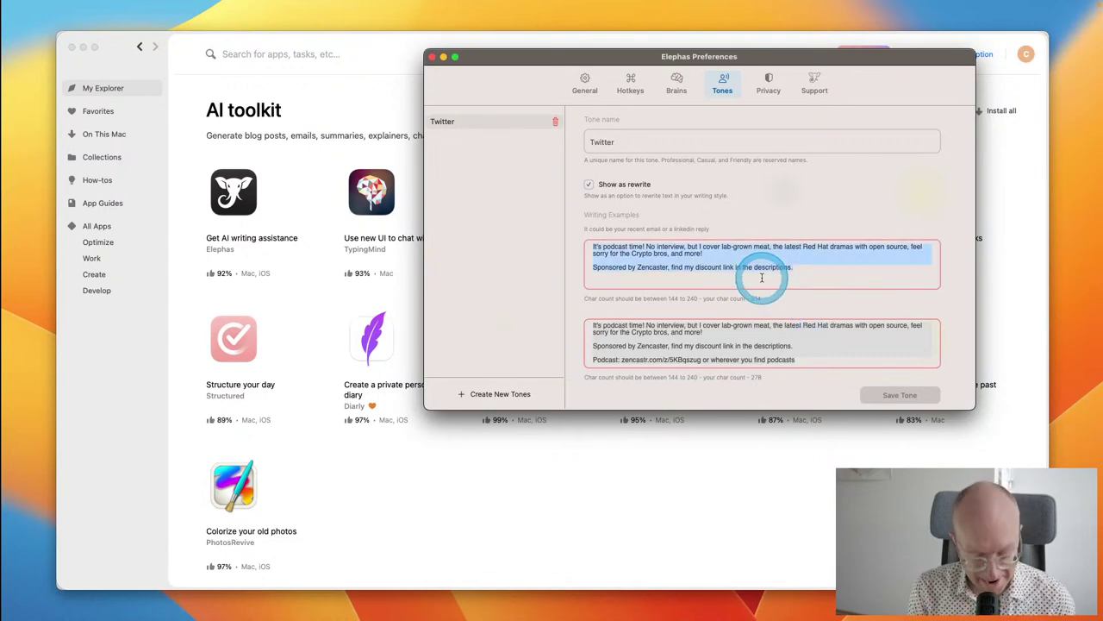
left_click(754, 342)
key("cmd+a")
key("cmd+v")
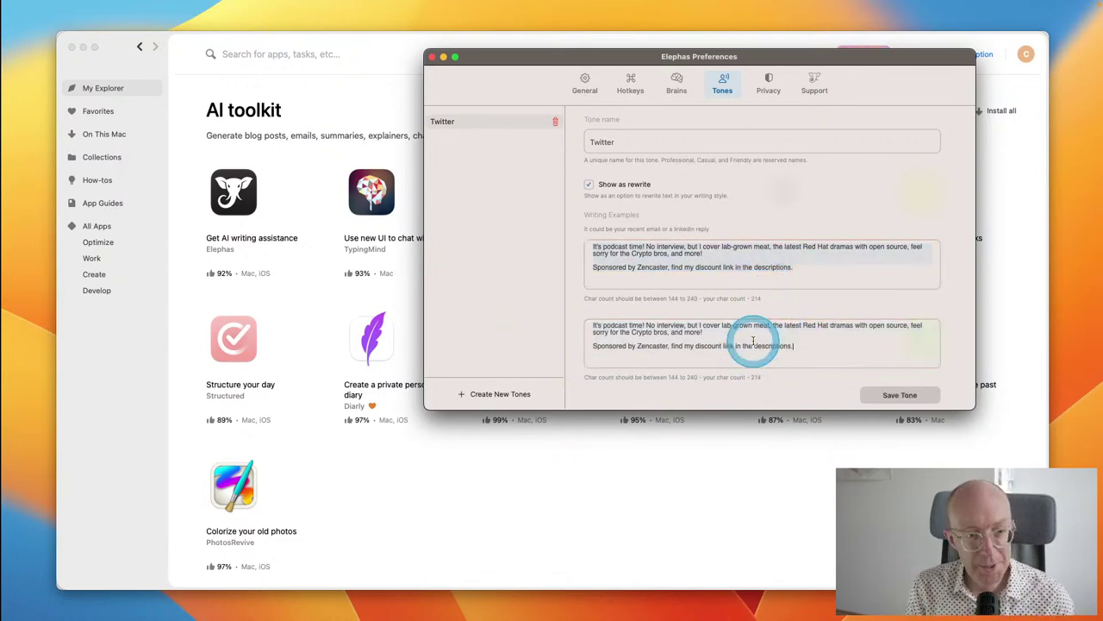
left_click(917, 397)
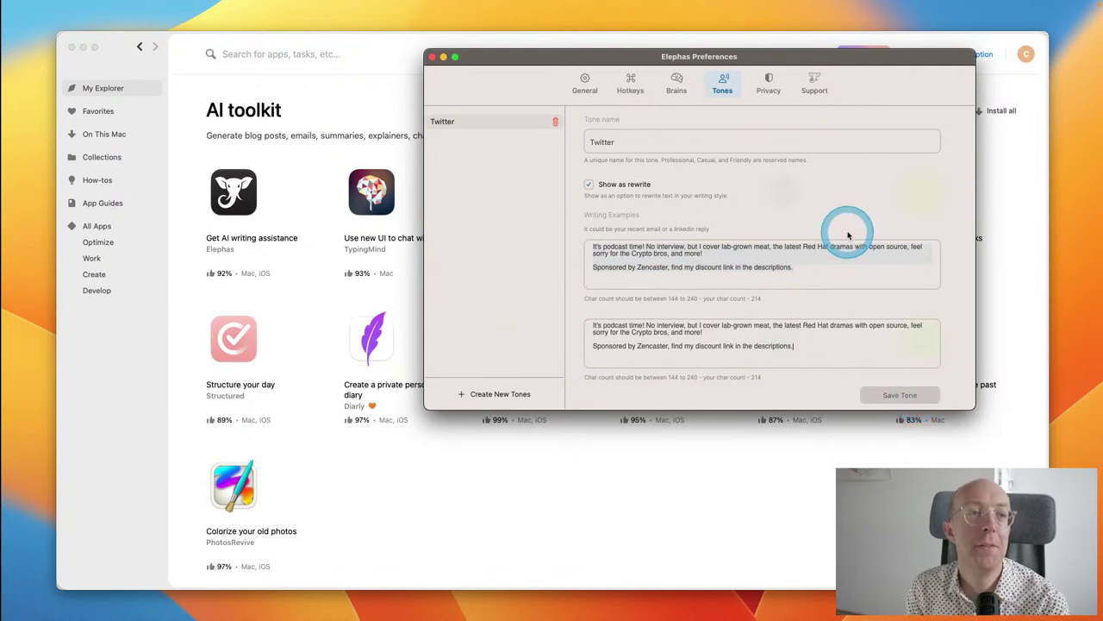
Step: View the privacy and support preferences, then return to the general preferences
left_click(769, 82)
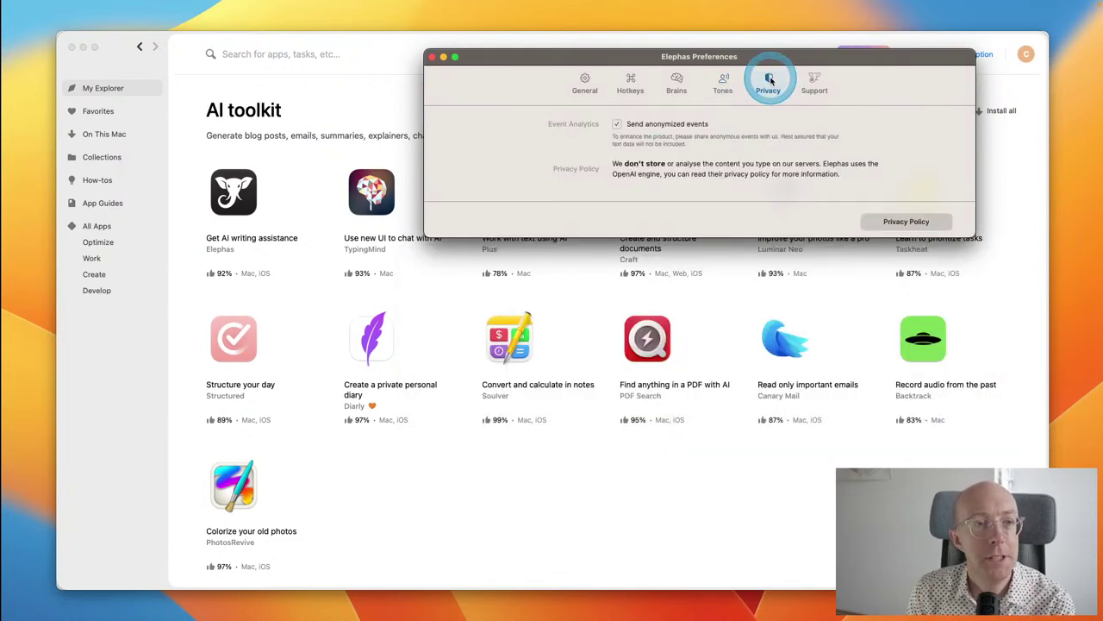
left_click(816, 82)
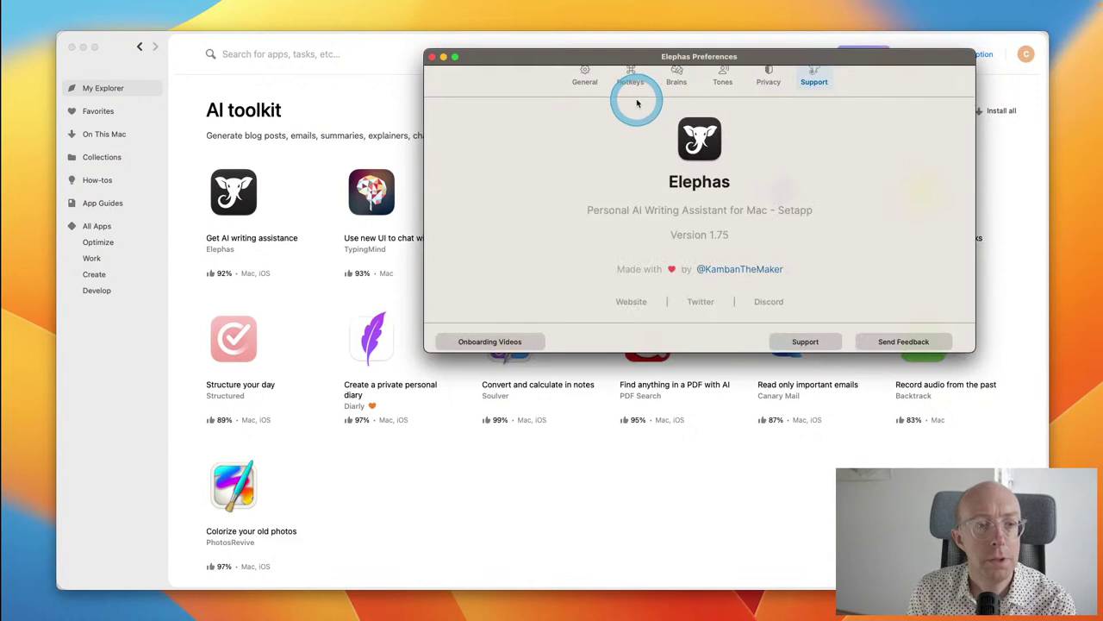
left_click(585, 76)
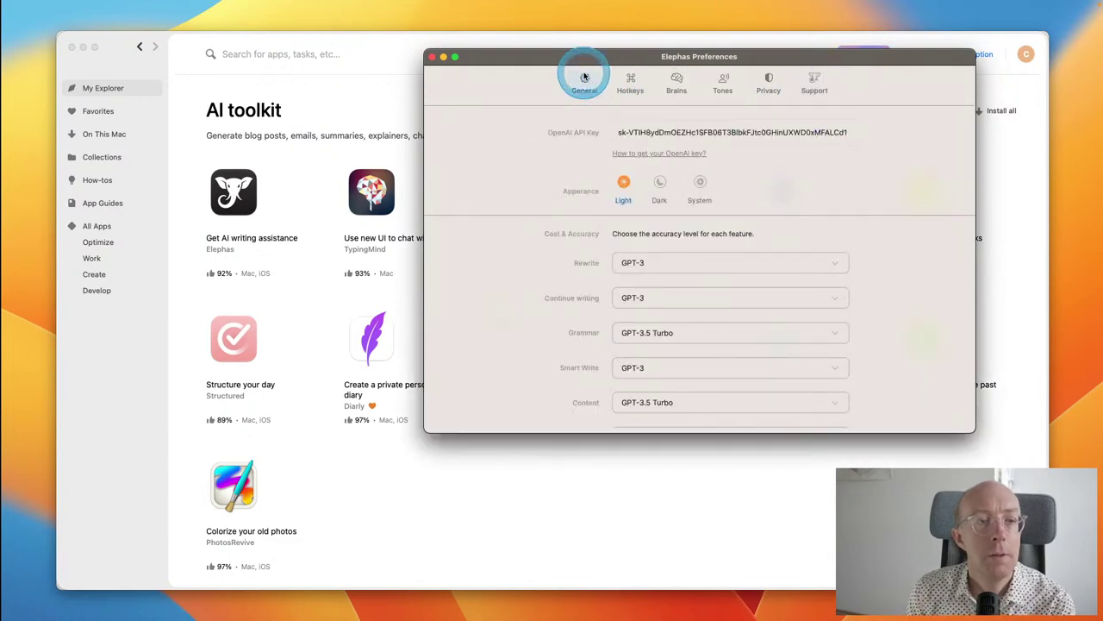
Step: Run the Friendly rewrite from the assistant's rewrite modes
mouse_move(869, 8)
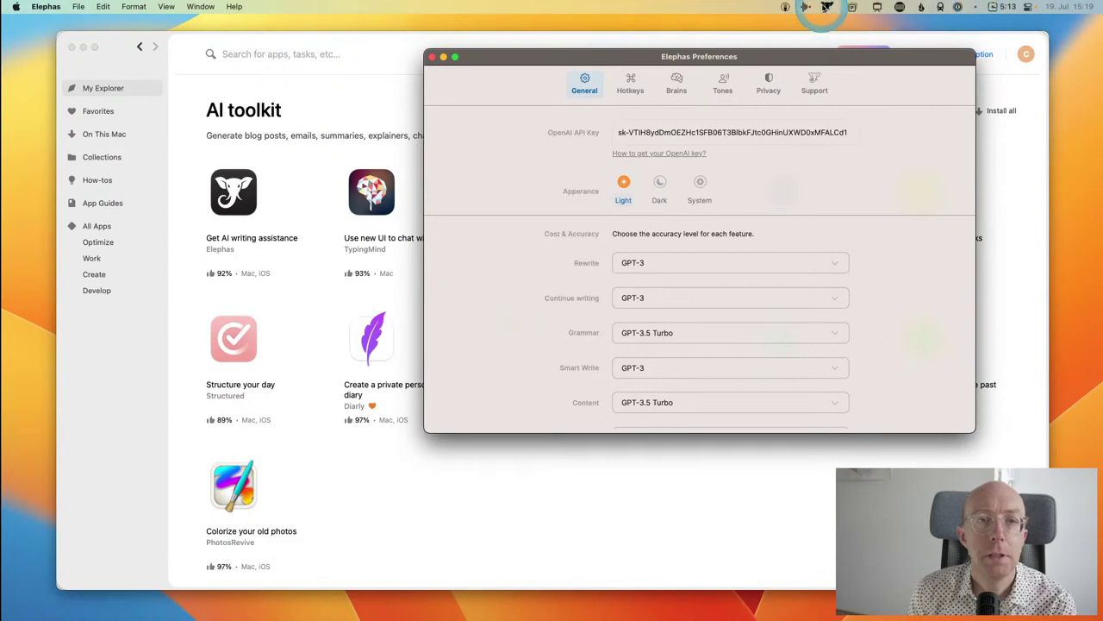
left_click(824, 7)
mouse_move(838, 27)
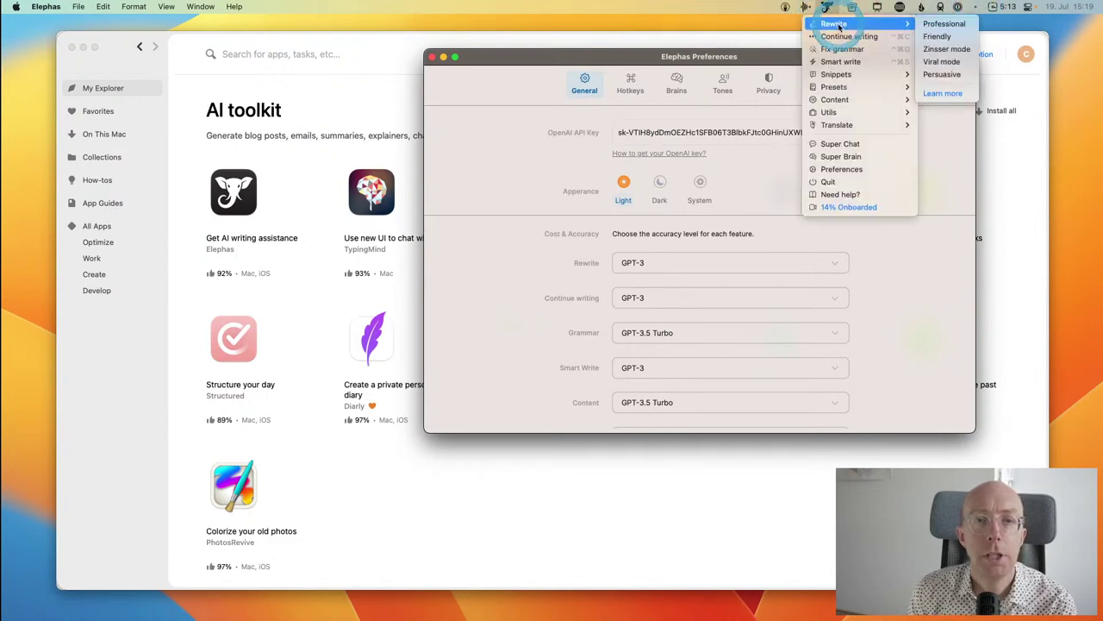
left_click(948, 35)
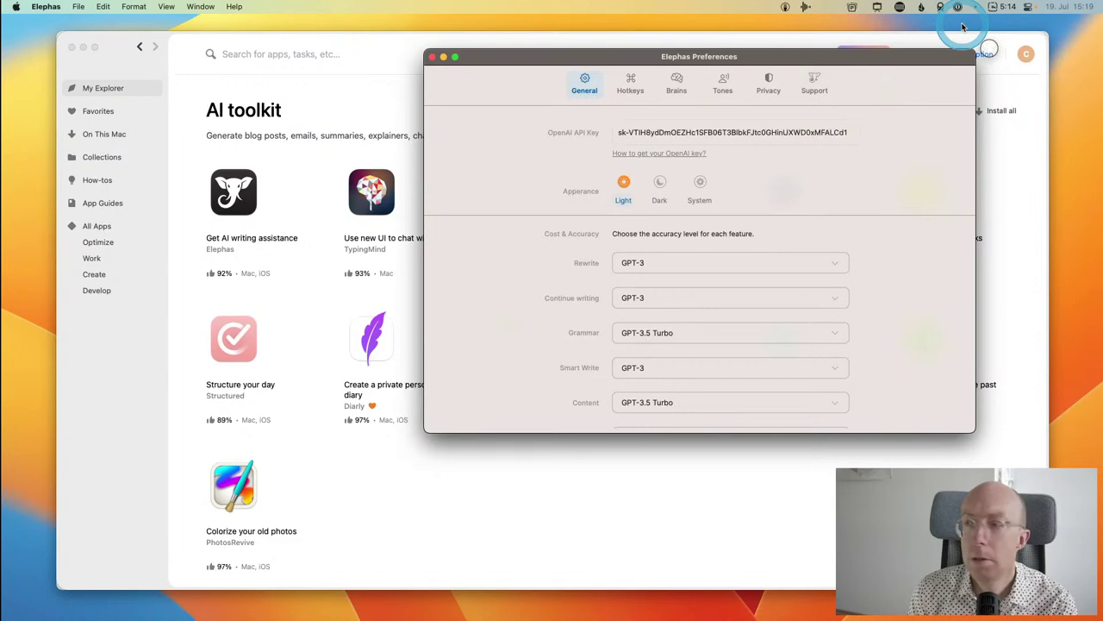
Step: Open the comparison for the Friendly rewrite and move its window aside for reading
left_click(965, 67)
left_click(483, 310)
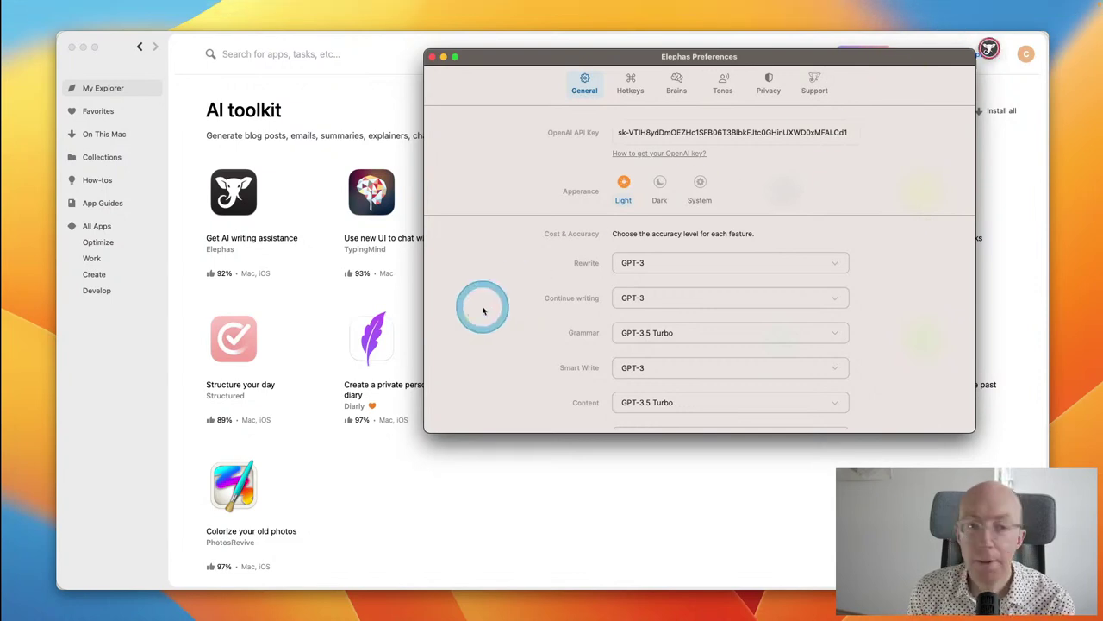
left_click(991, 49)
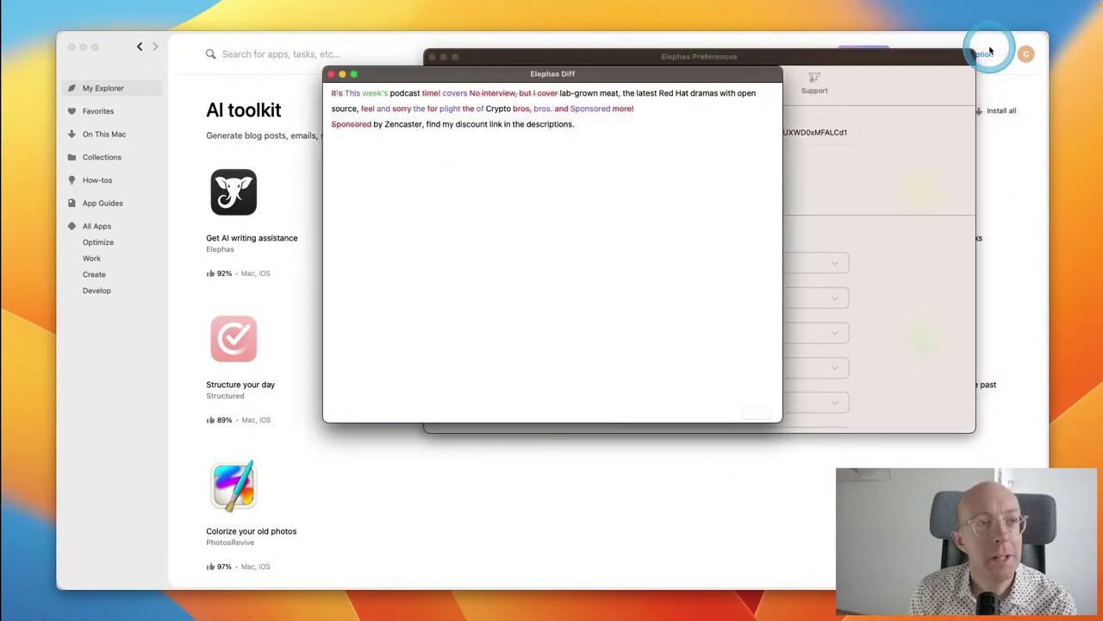
left_click_drag(624, 79, 881, 183)
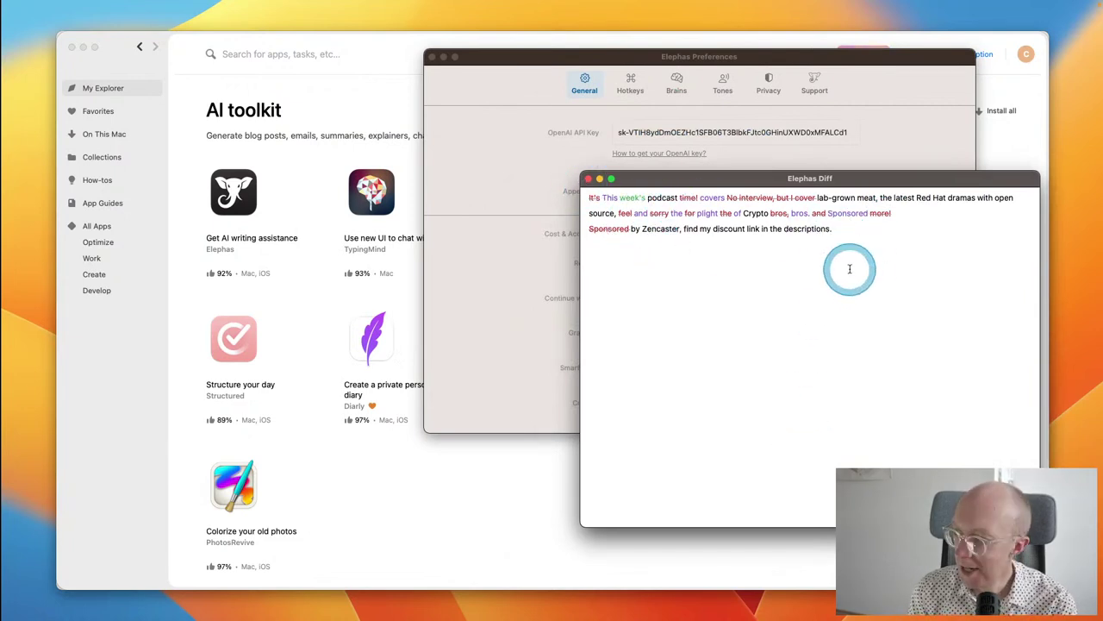
Step: Rewrite the podcast text in Zinsser mode and bring up the comparison of its changes
mouse_move(971, 7)
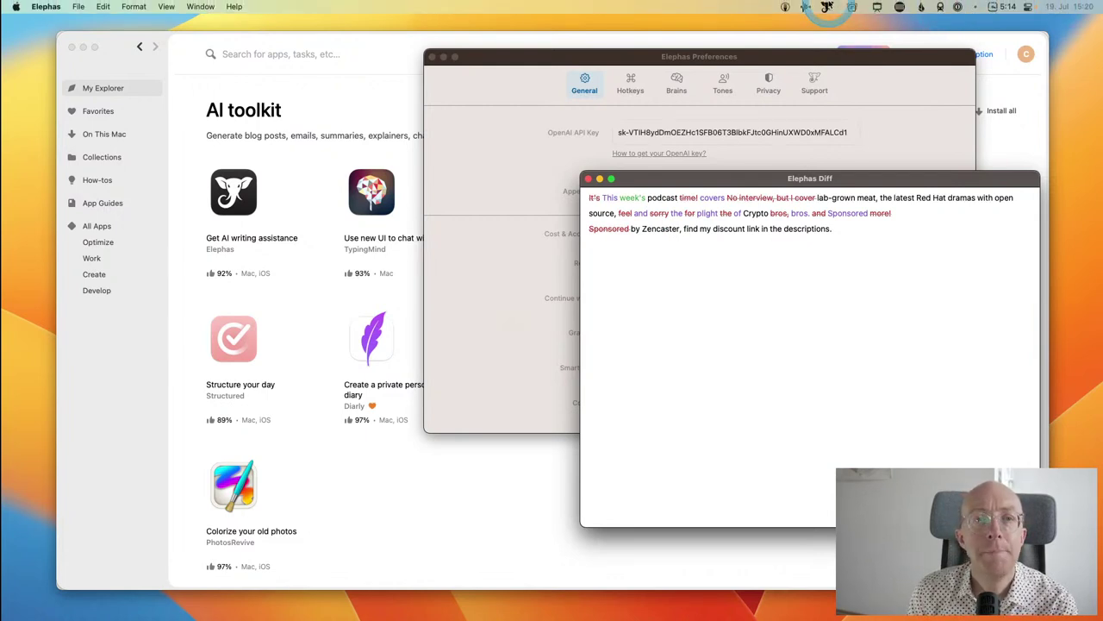
left_click(828, 9)
mouse_move(853, 24)
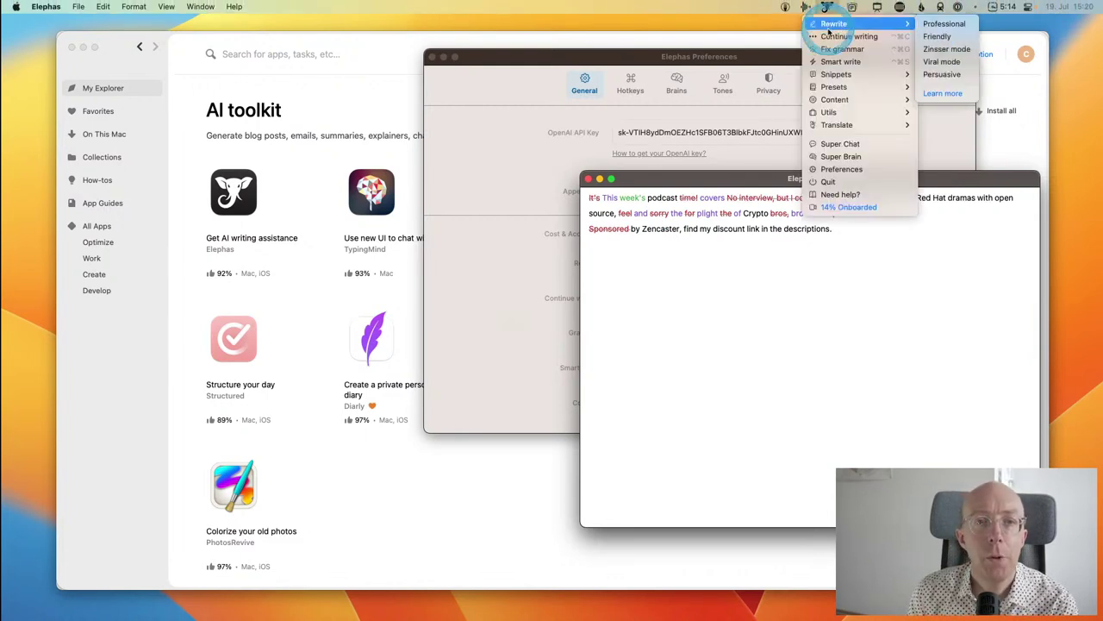
left_click(940, 49)
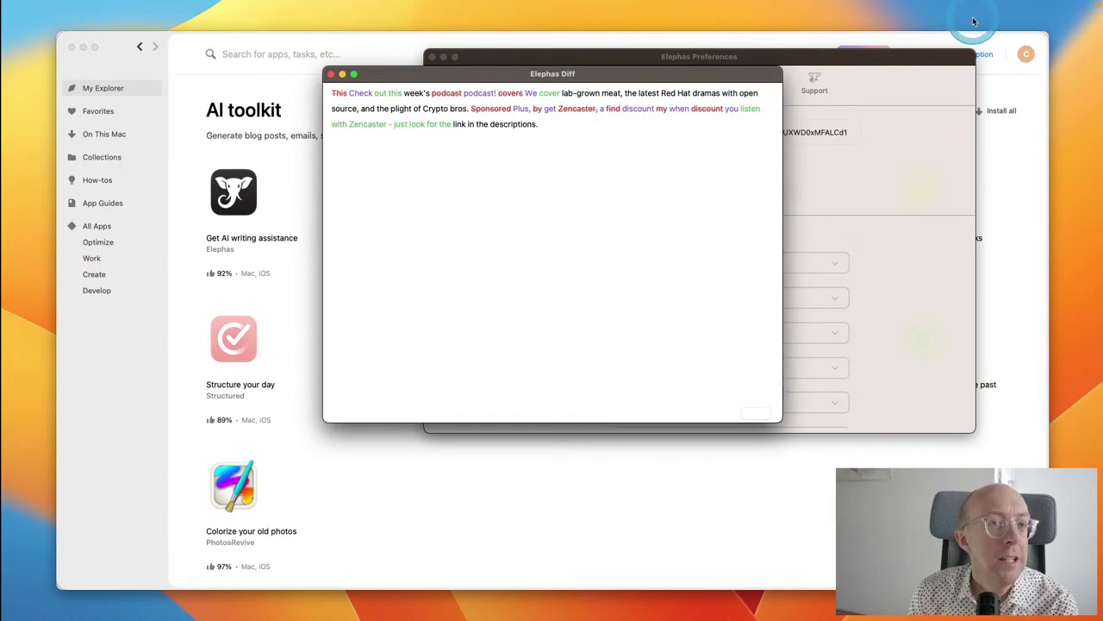
Step: Rewrite the podcast text in Viral mode and open the comparison of its changes
mouse_move(877, 7)
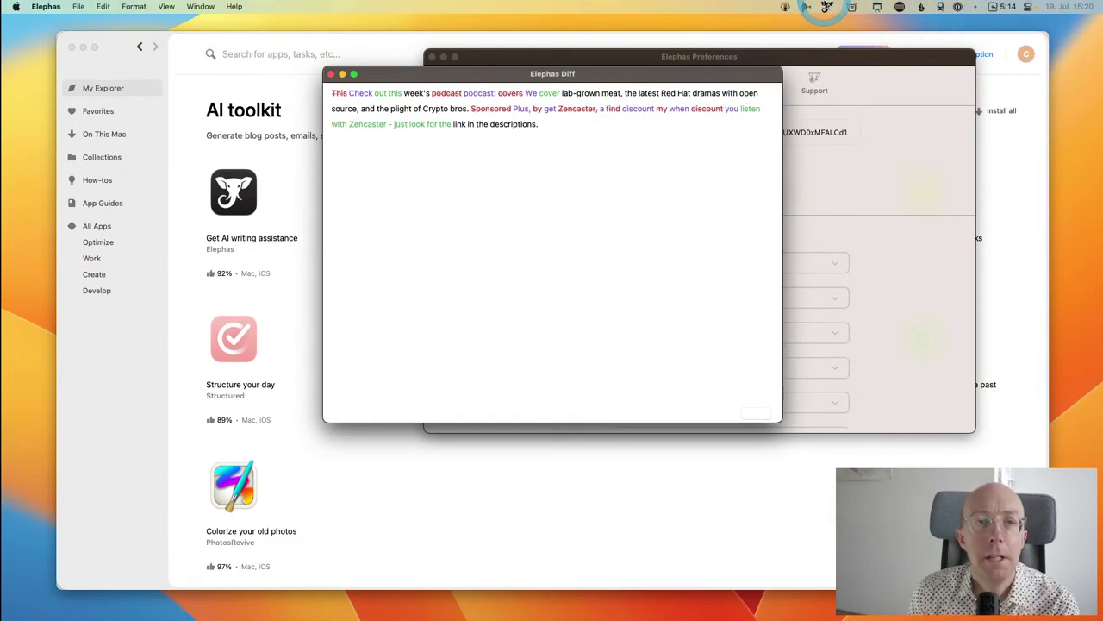
left_click(828, 7)
mouse_move(834, 24)
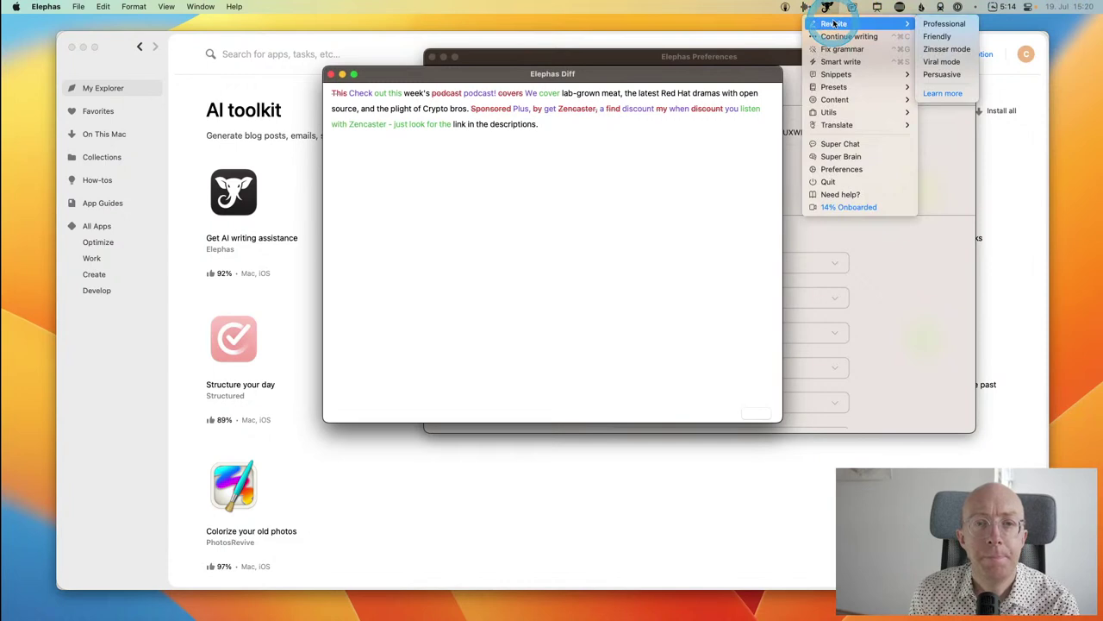
left_click(952, 61)
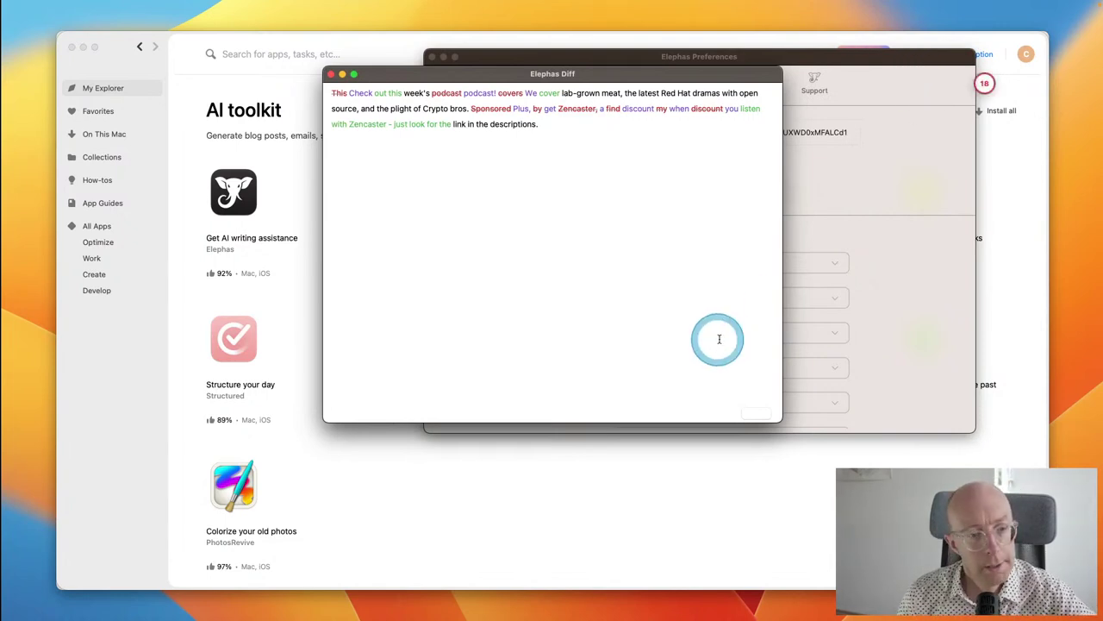
left_click(989, 83)
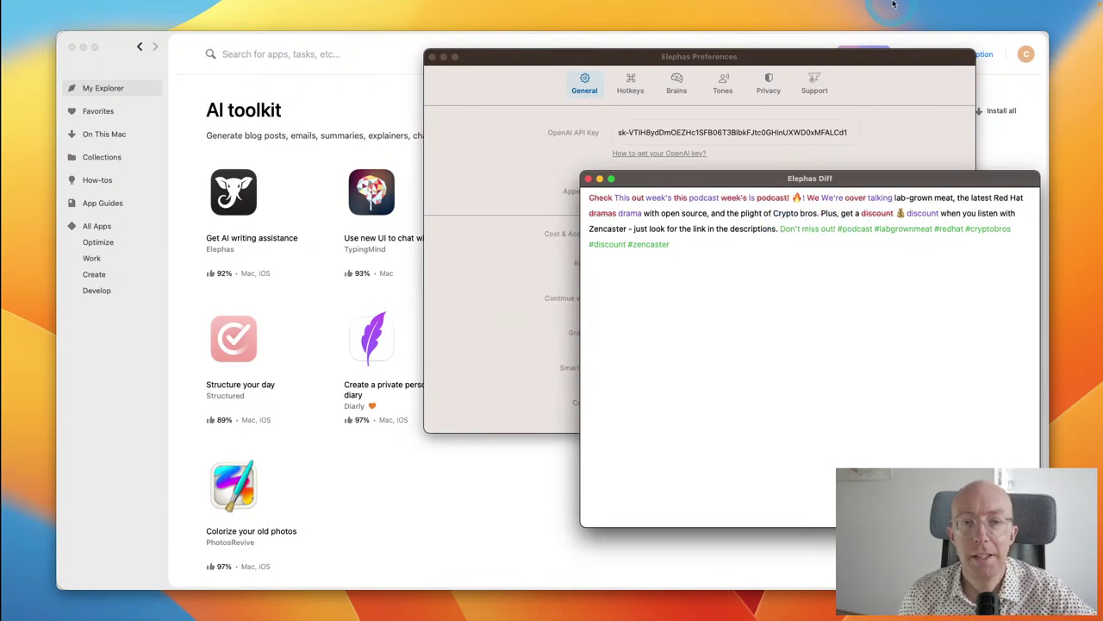
Step: Try Continue writing on the viral rewrite, then close the comparison window
mouse_move(893, 5)
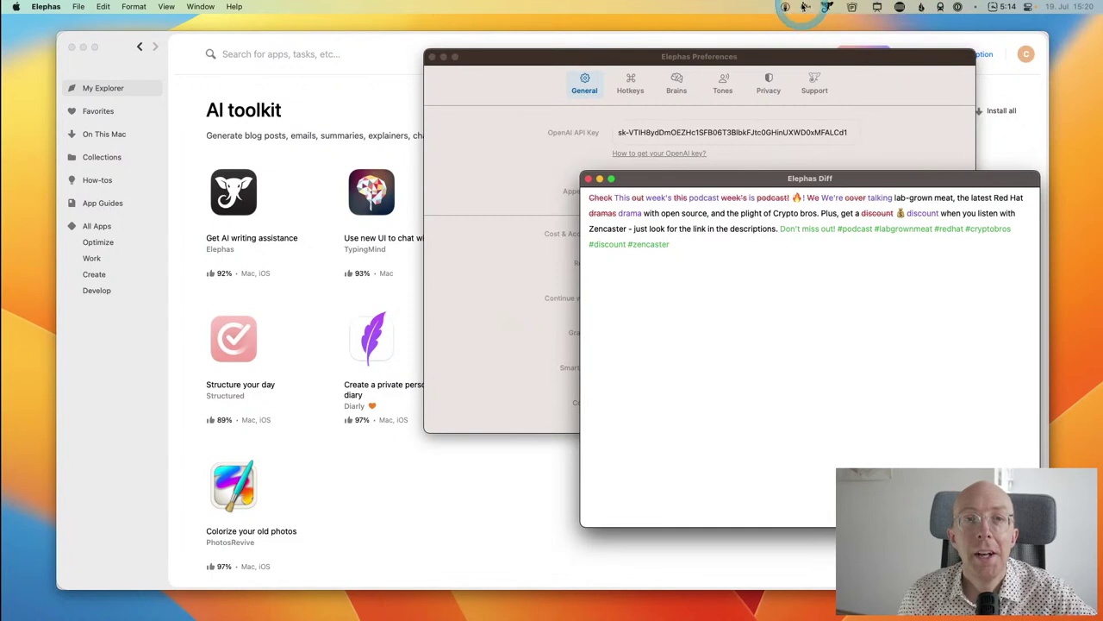
left_click(827, 7)
left_click(836, 36)
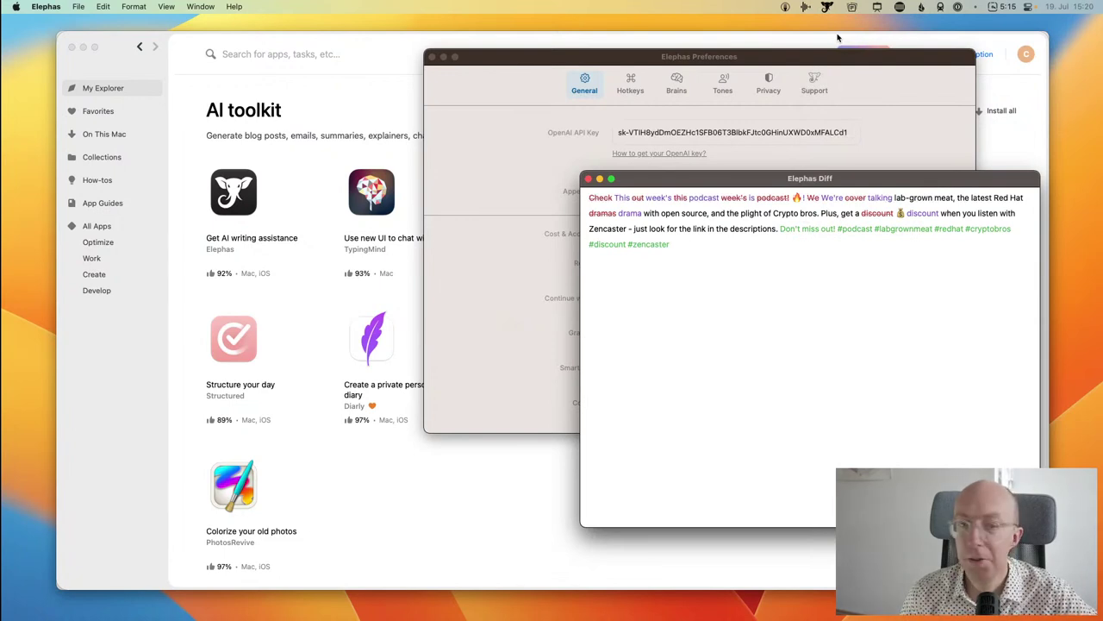
left_click(837, 37)
left_click(802, 213)
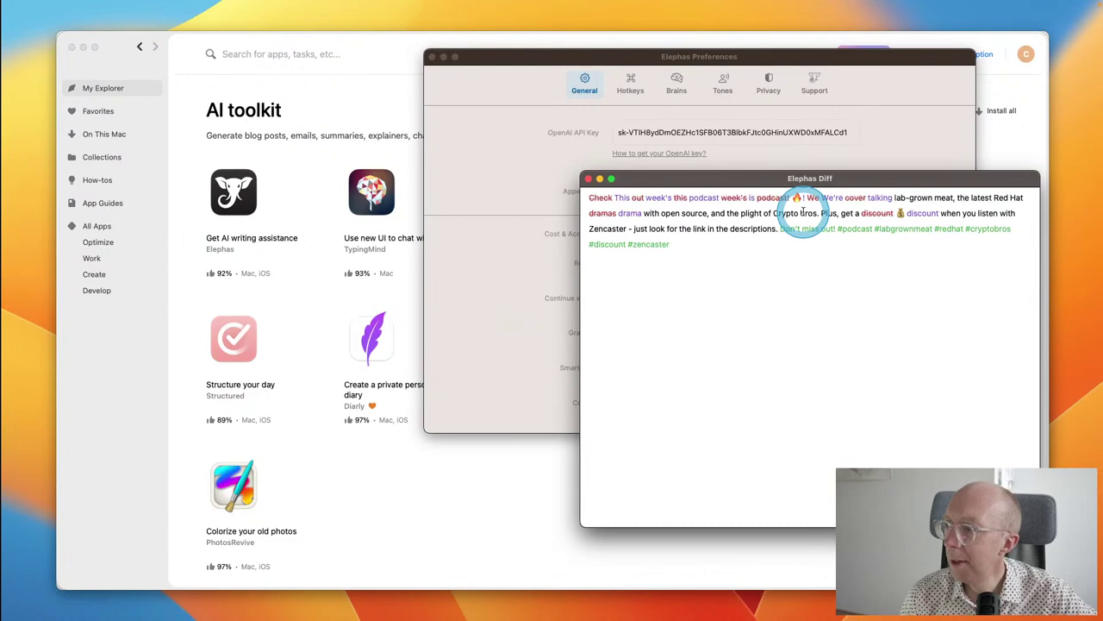
left_click(804, 178)
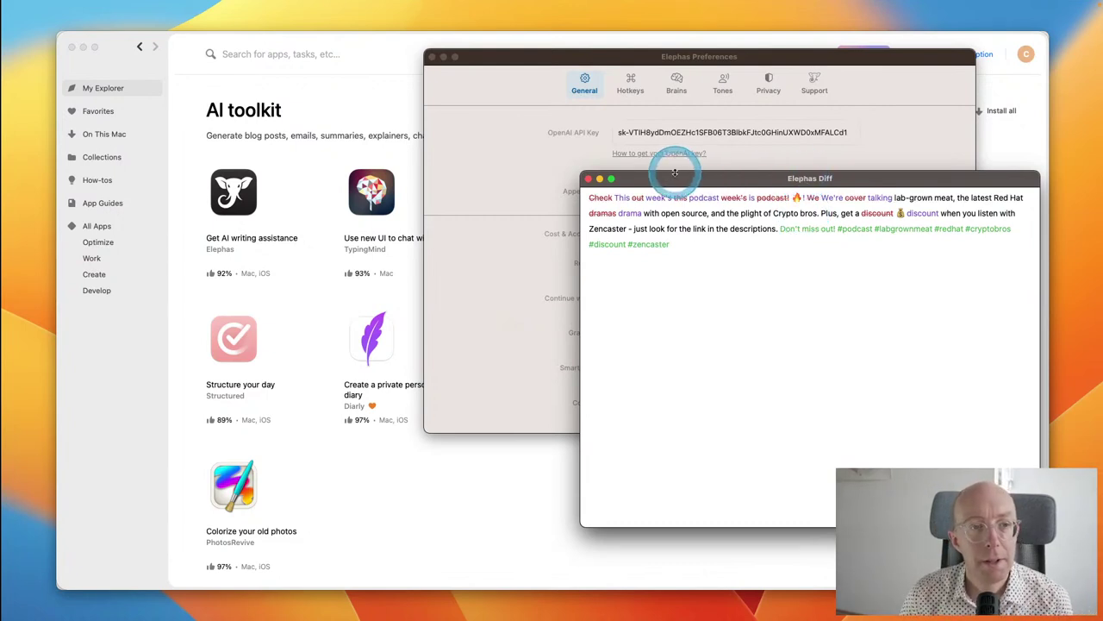
left_click(588, 178)
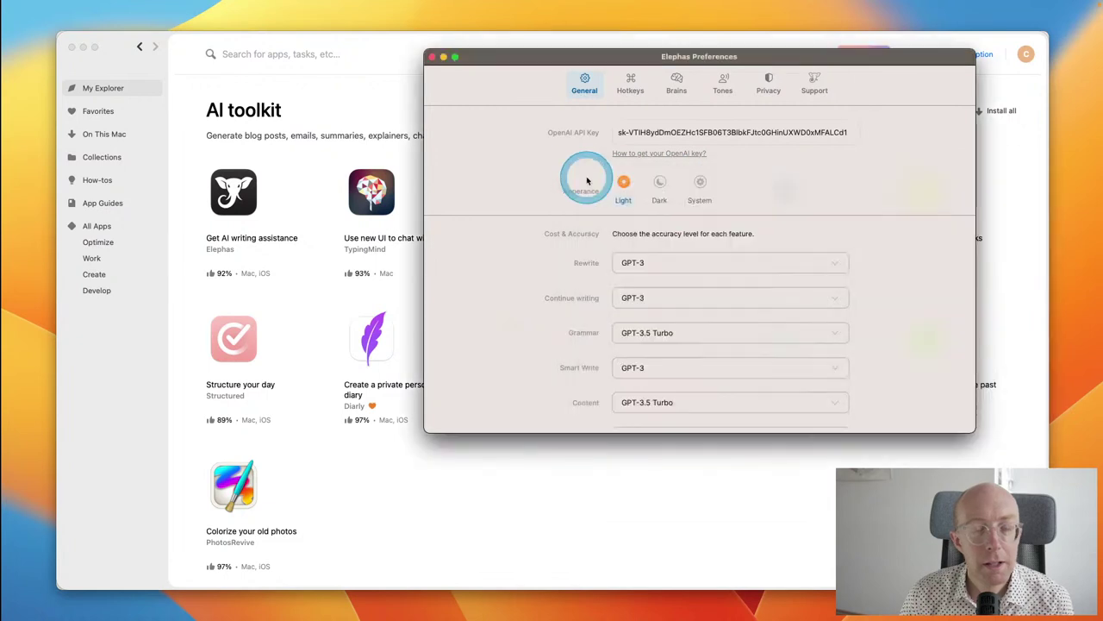
Step: Try Continue writing again with only the Elephas preferences window in front
left_click(829, 6)
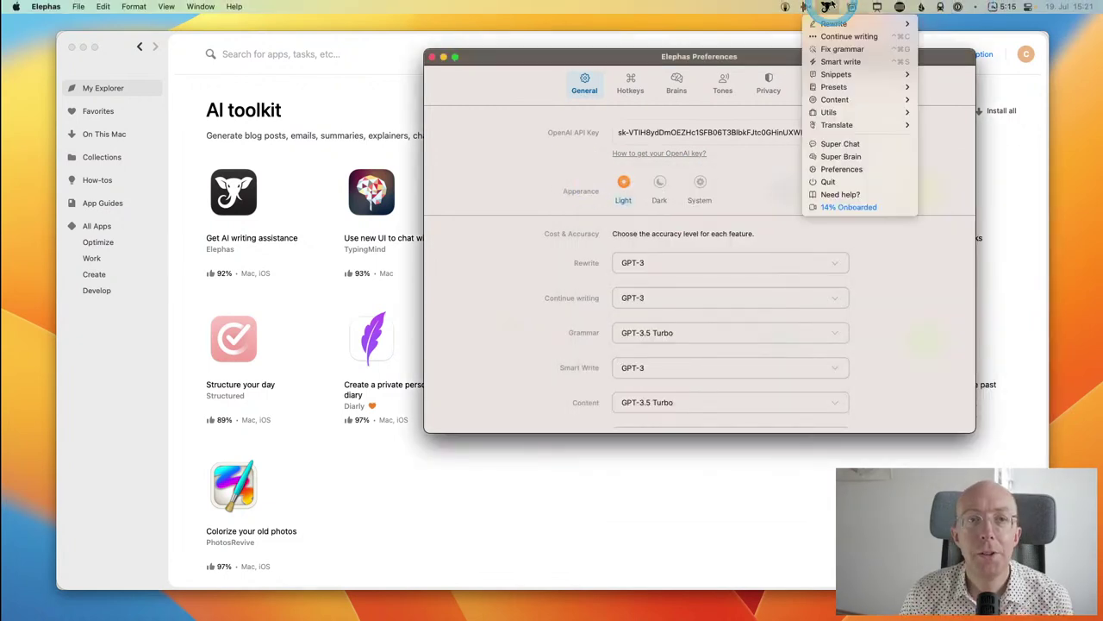
left_click(847, 38)
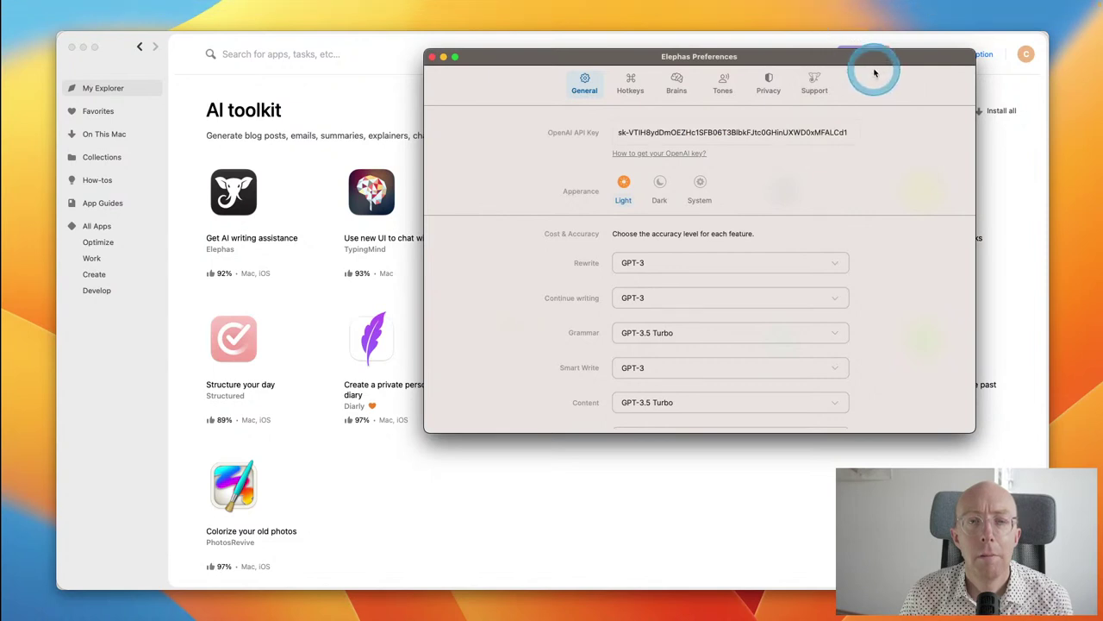
left_click(826, 7)
left_click(849, 39)
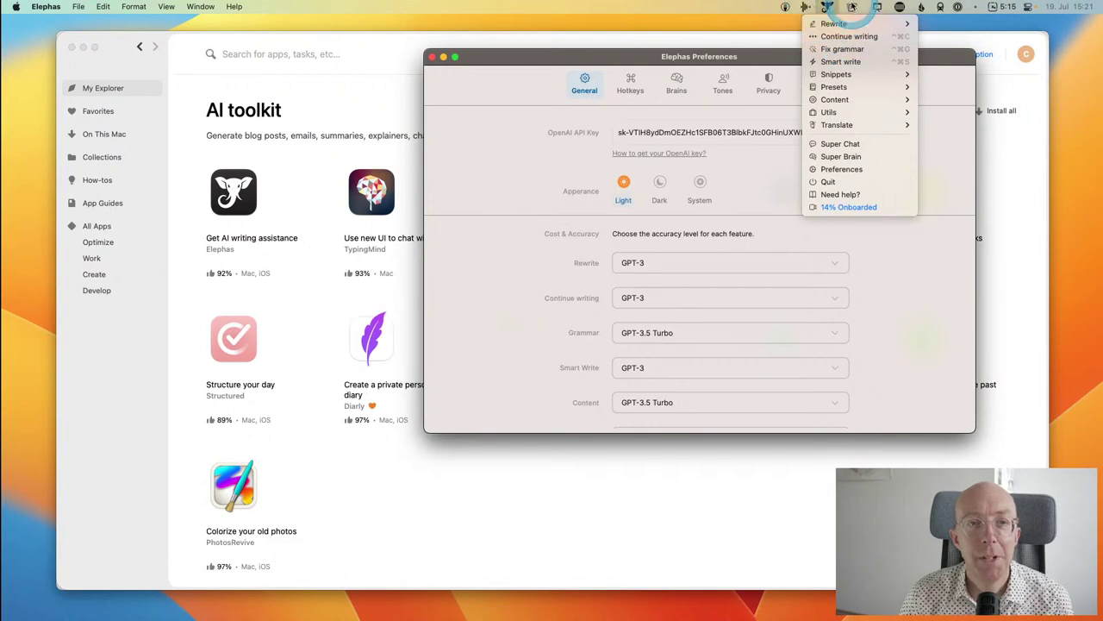
left_click(827, 8)
Step: Switch to TextEdit and put the viral podcast text into an untitled document
key("alt+space")
type("tex")
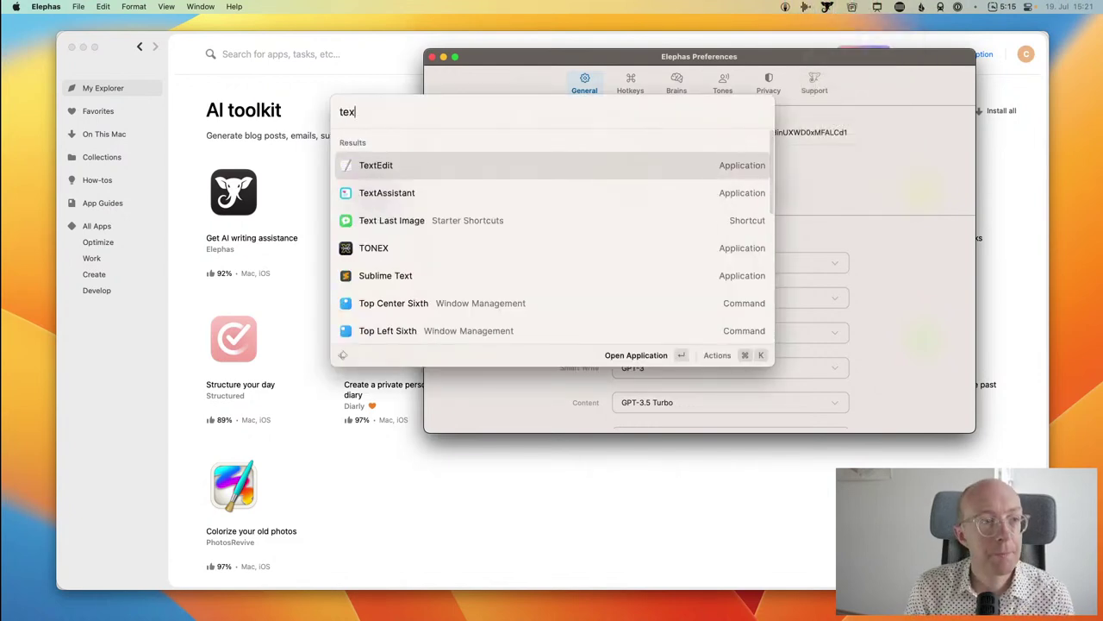
key("Return")
left_click(819, 102)
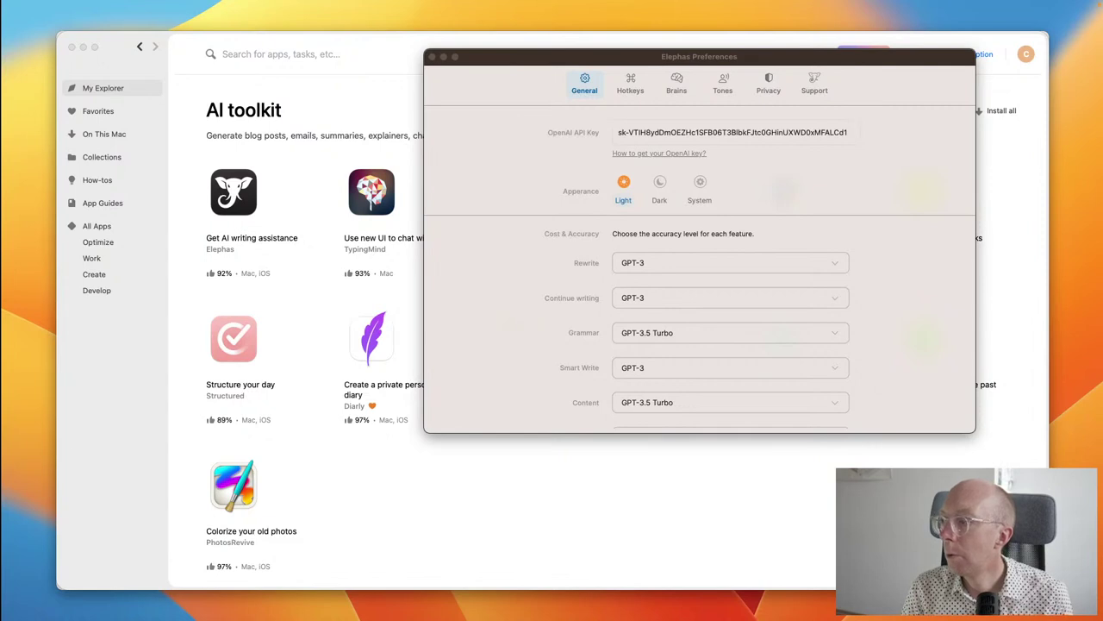
left_click(707, 140)
Step: Run the assistant's Continue command on the podcast text in the untitled document
key("super+a")
left_click(789, 165)
right_click(733, 175)
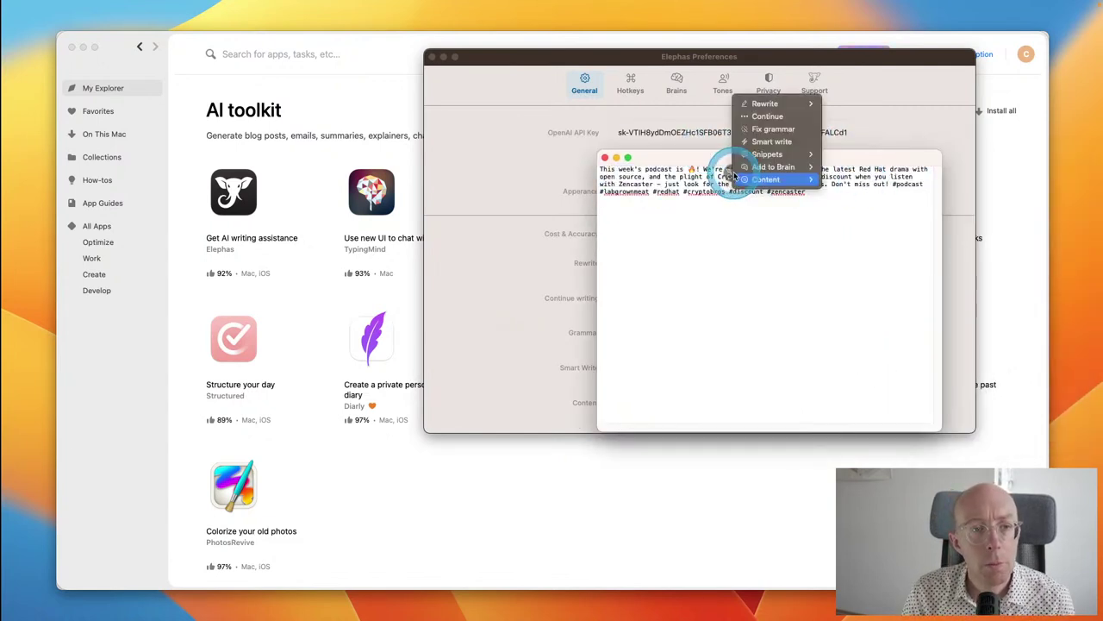
left_click(770, 113)
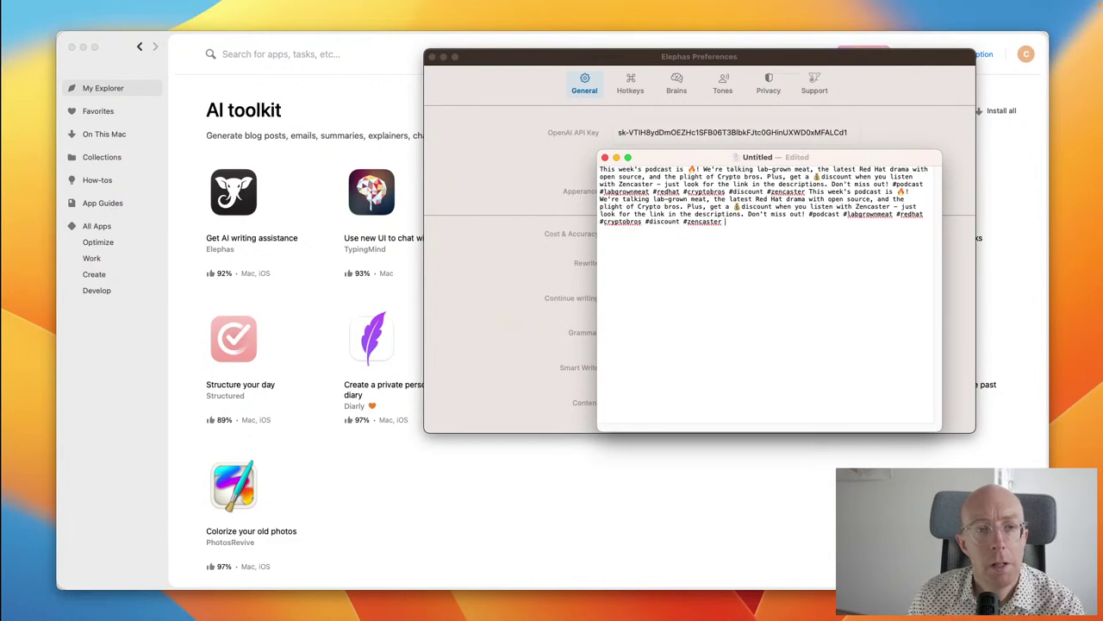
Step: Replace all the text in the document with "It was a cold and lonely night"
key("super+a")
key("BackSpace")
type("It was a cold and lonely night")
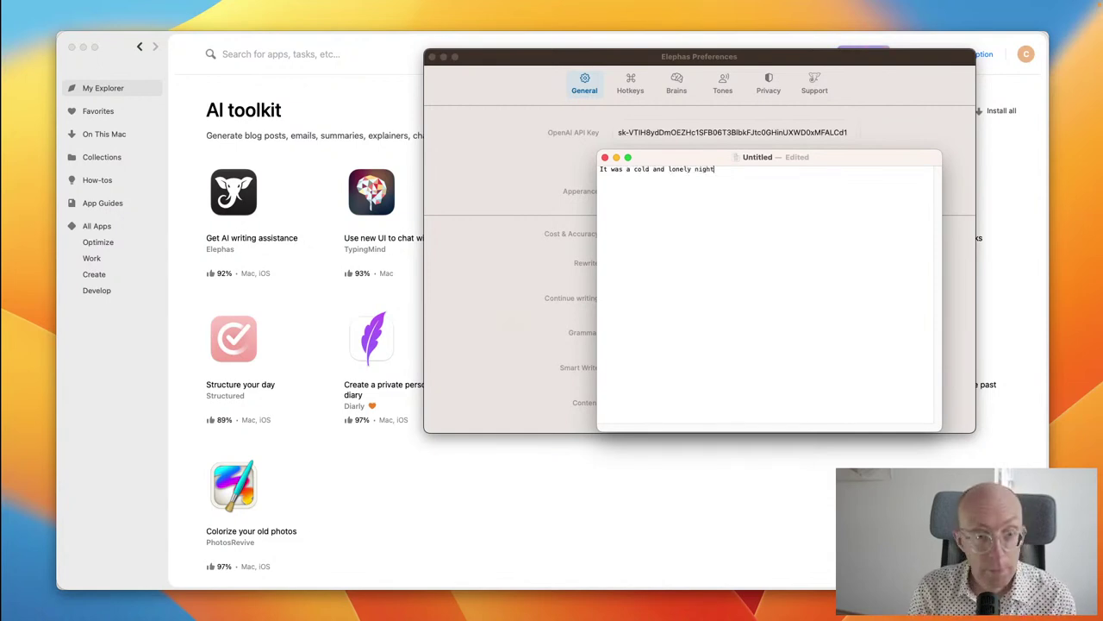
right_click(734, 172)
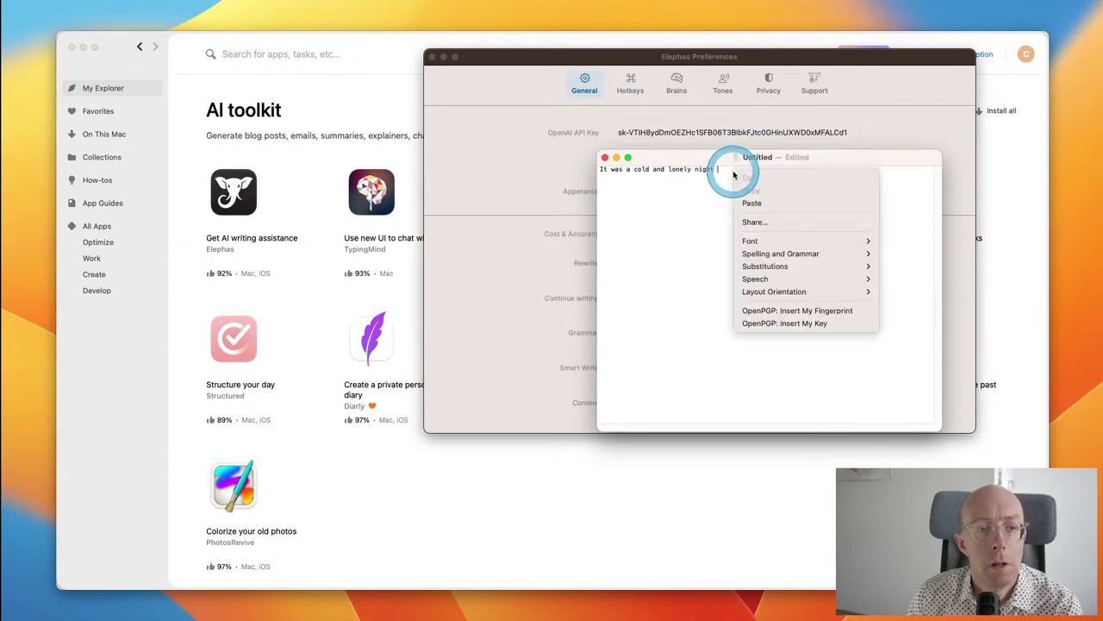
left_click(717, 170)
triple_click(717, 169)
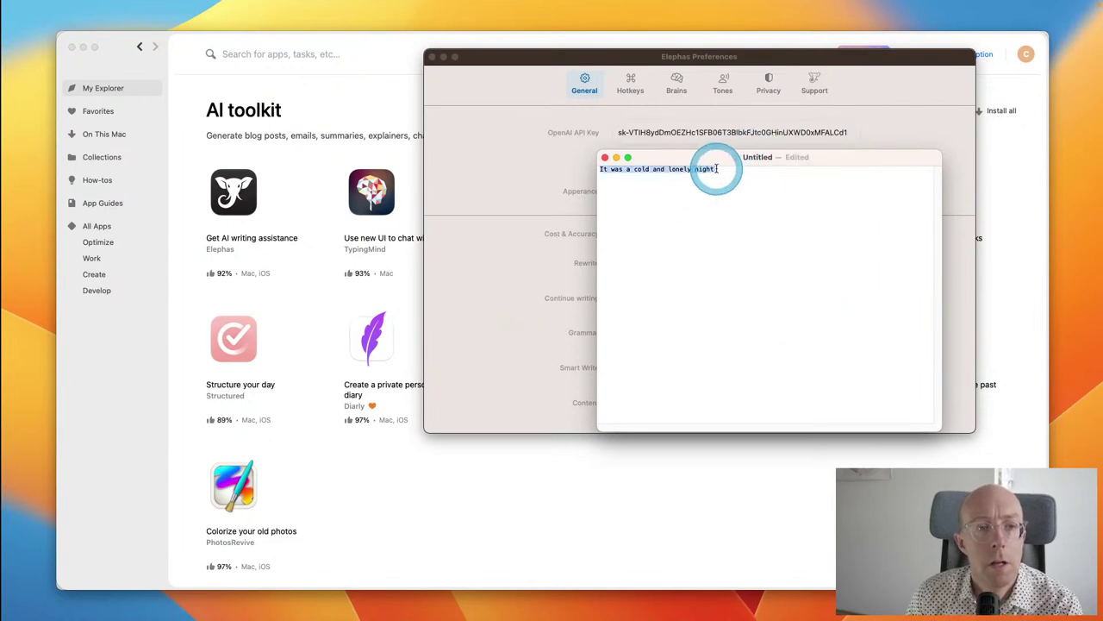
left_click(738, 172)
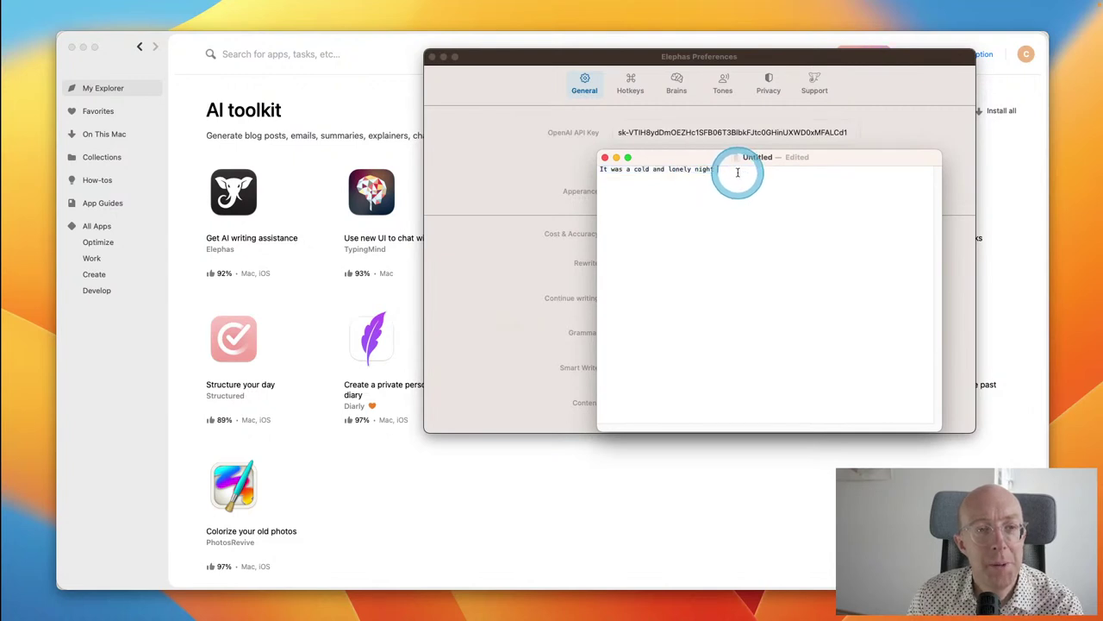
Step: Try Continue writing with the cursor at the end of the unselected sentence, then undo the inserted text
mouse_move(968, 7)
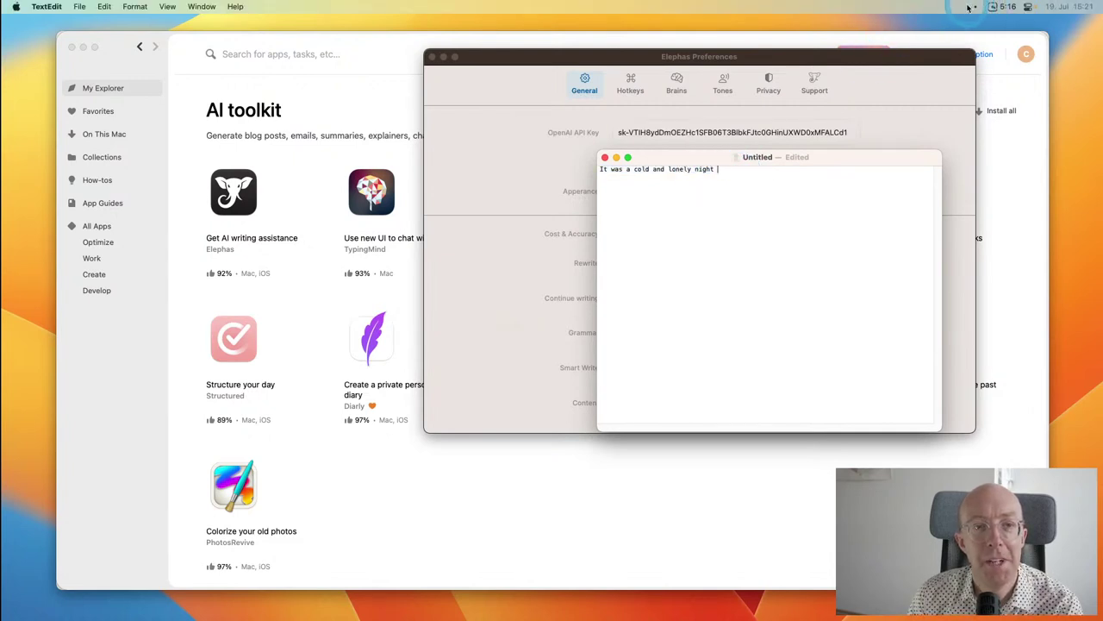
left_click(826, 6)
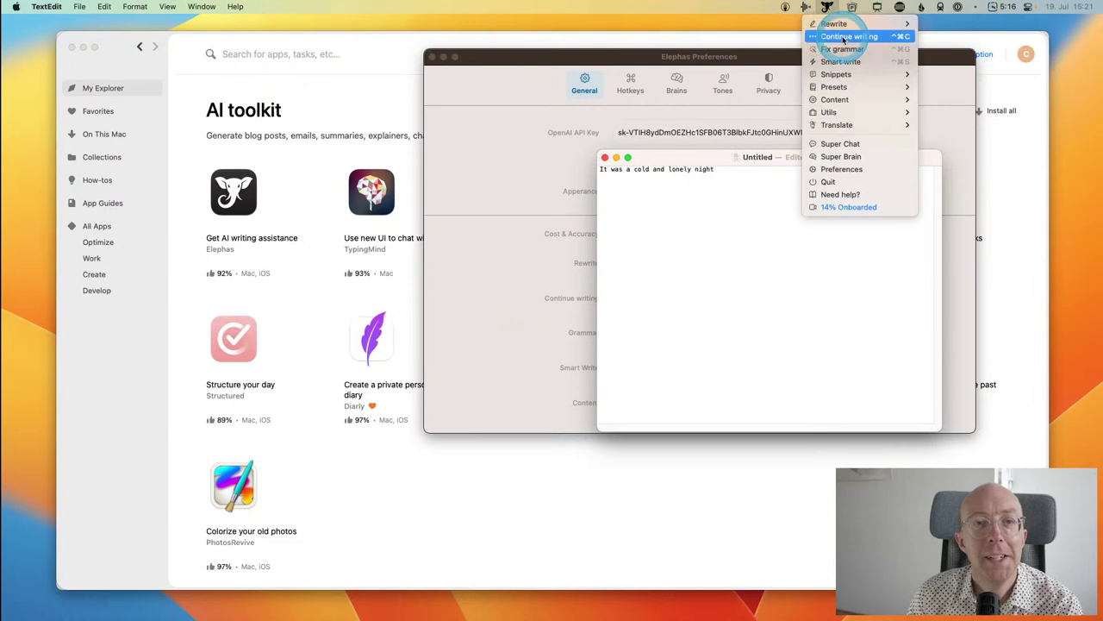
left_click(847, 39)
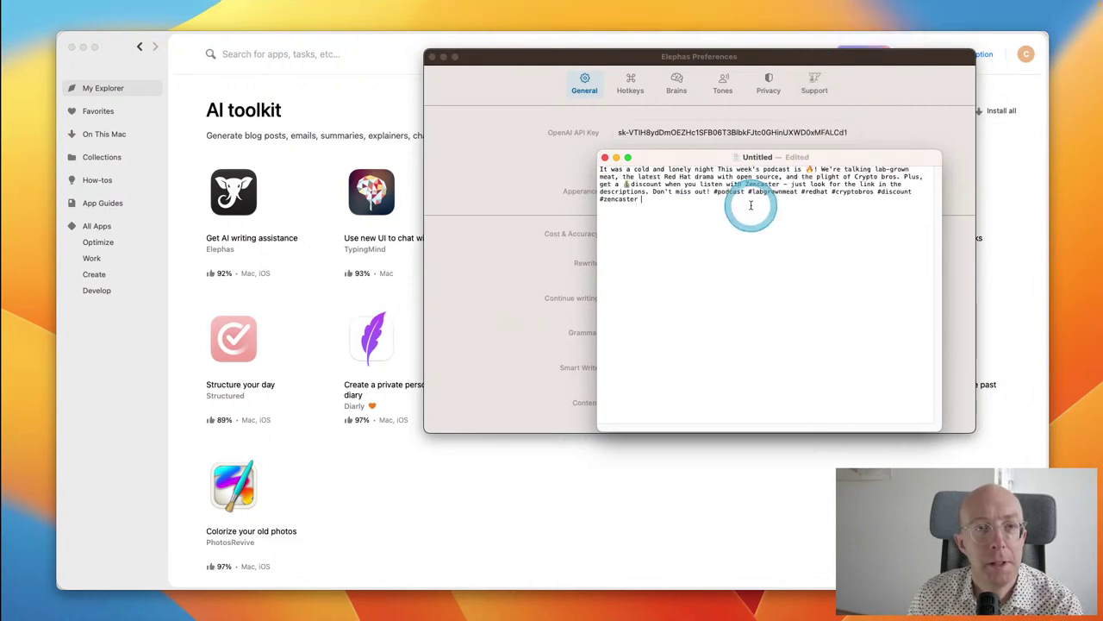
left_click(824, 305)
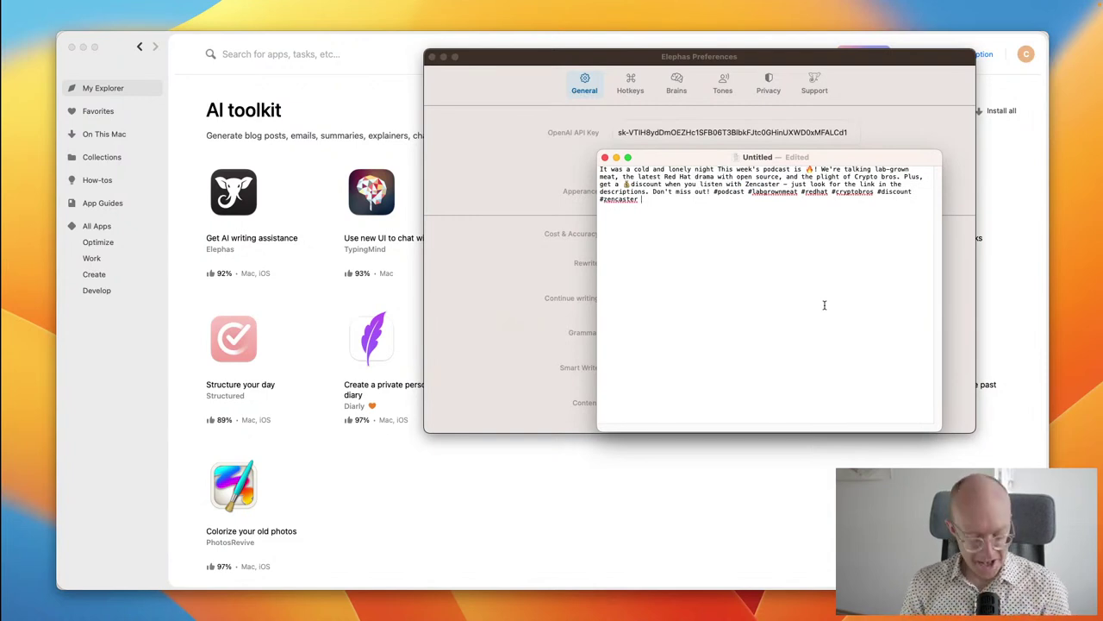
key("super+z")
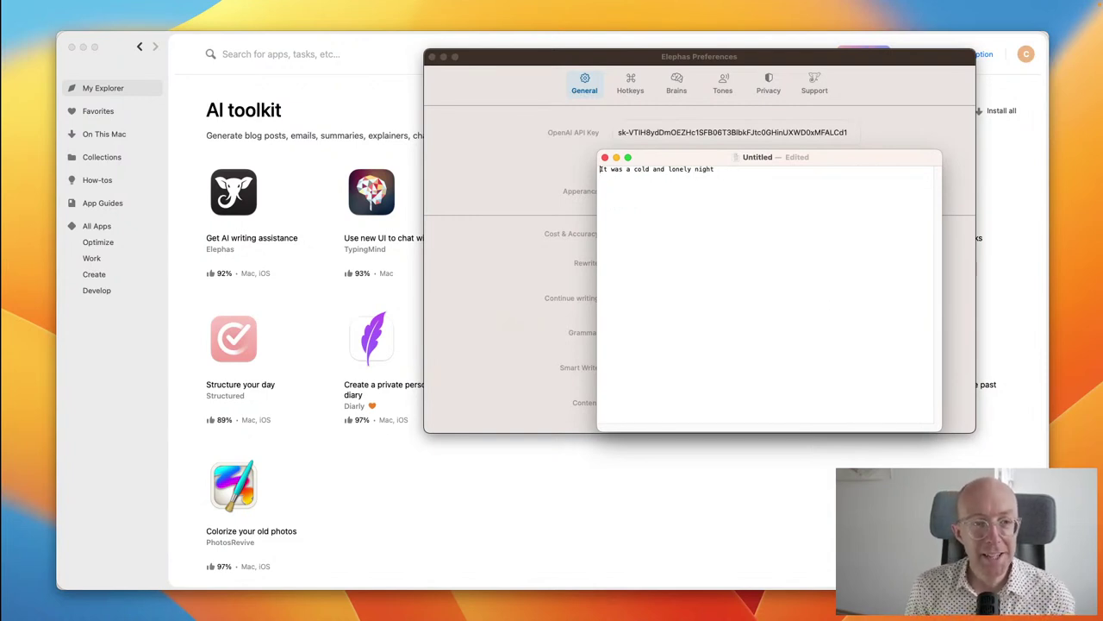
Step: Select the whole sentence, run Continue writing on it and insert the generated continuation into the document
key("super+a")
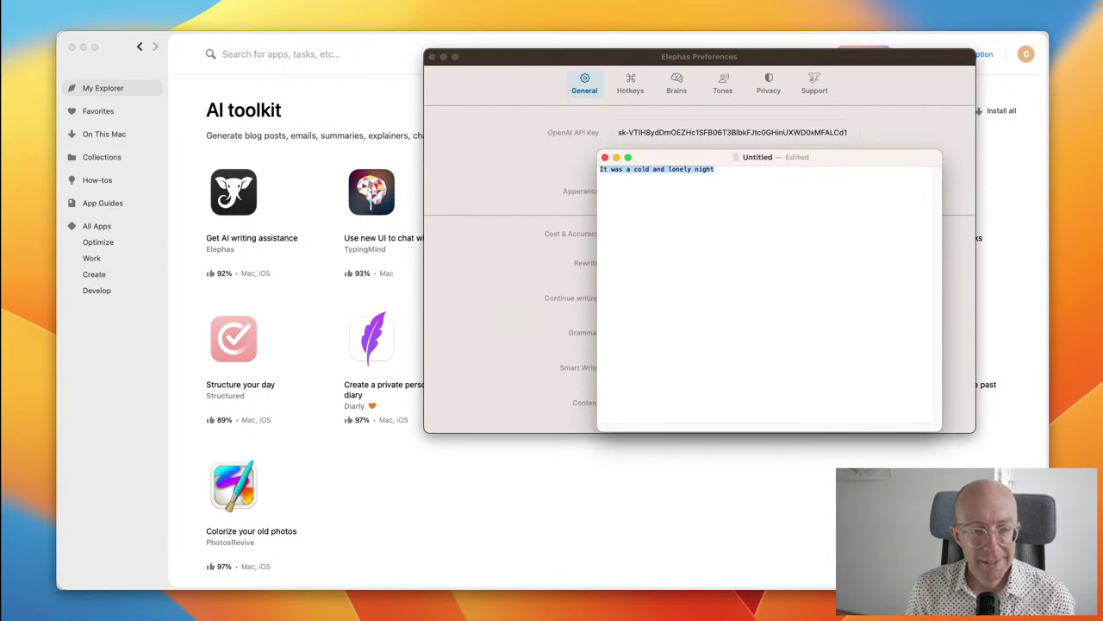
left_click(826, 7)
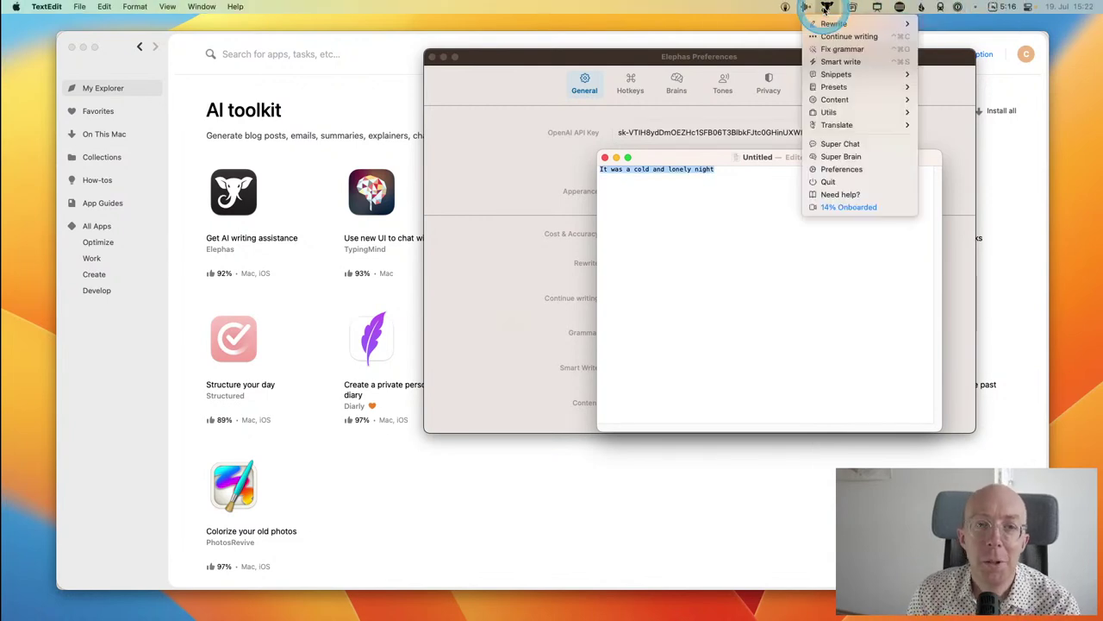
left_click(834, 36)
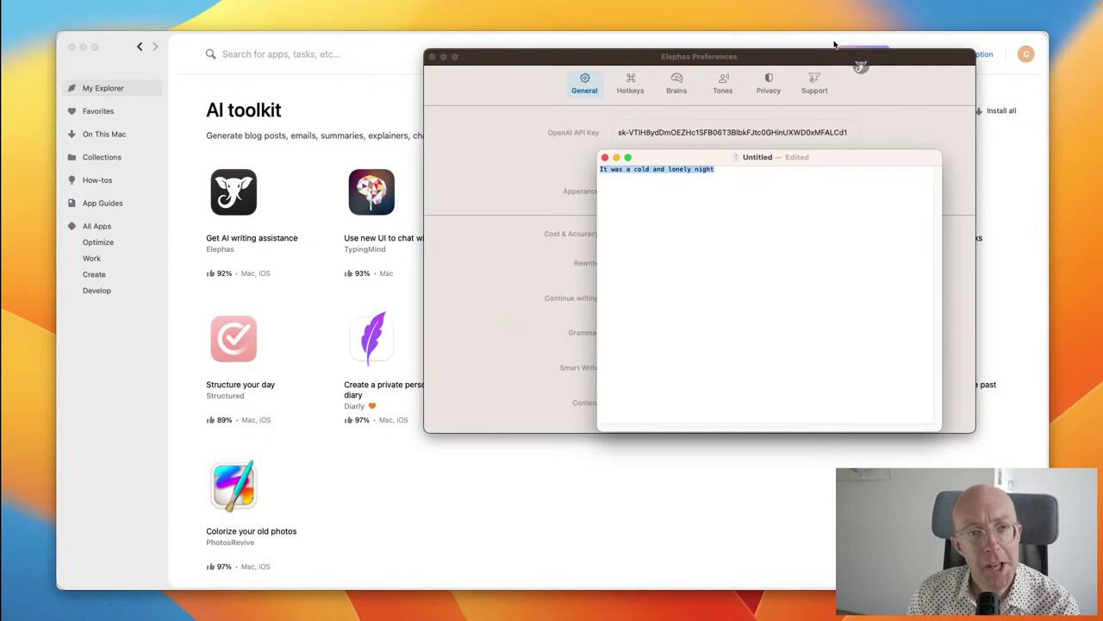
left_click(861, 67)
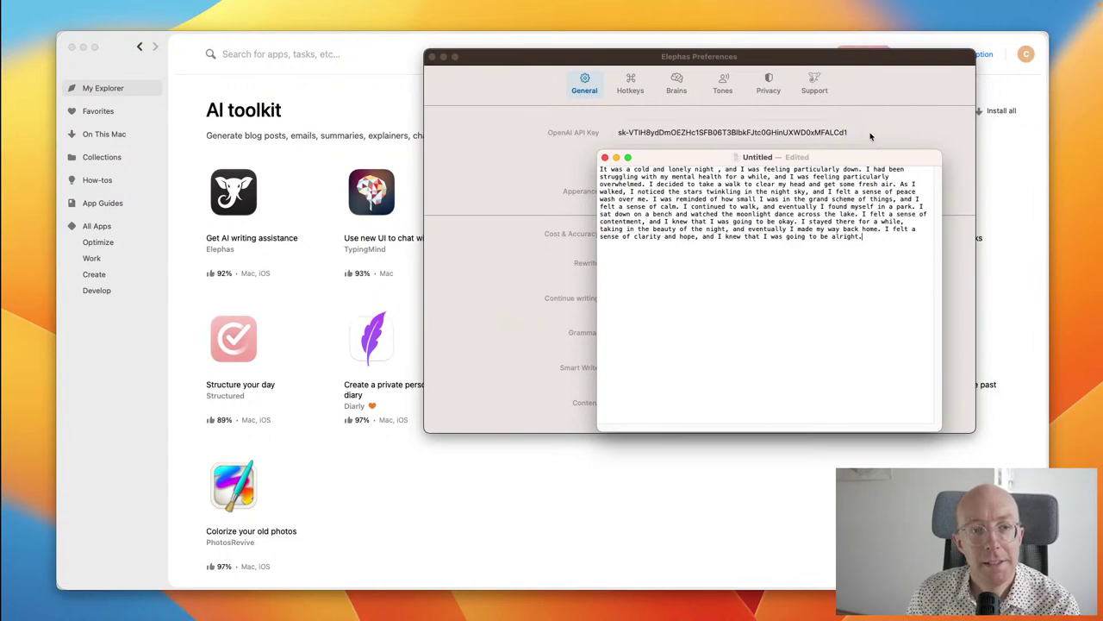
Step: Select all the story text in the untitled document and enlarge its font by three increments
left_click(852, 207)
key("super+a")
key("super+plus")
key("super+plus")
key("super+plus")
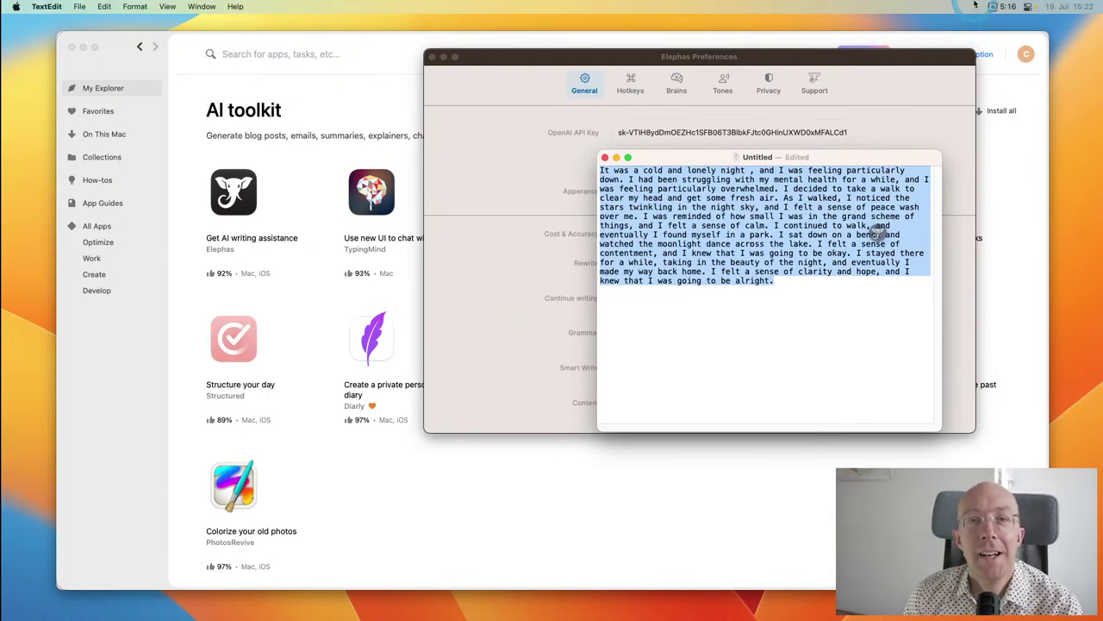
Step: Run Fix grammar on the selected story, review the corrections in the diff window and close it
left_click(827, 7)
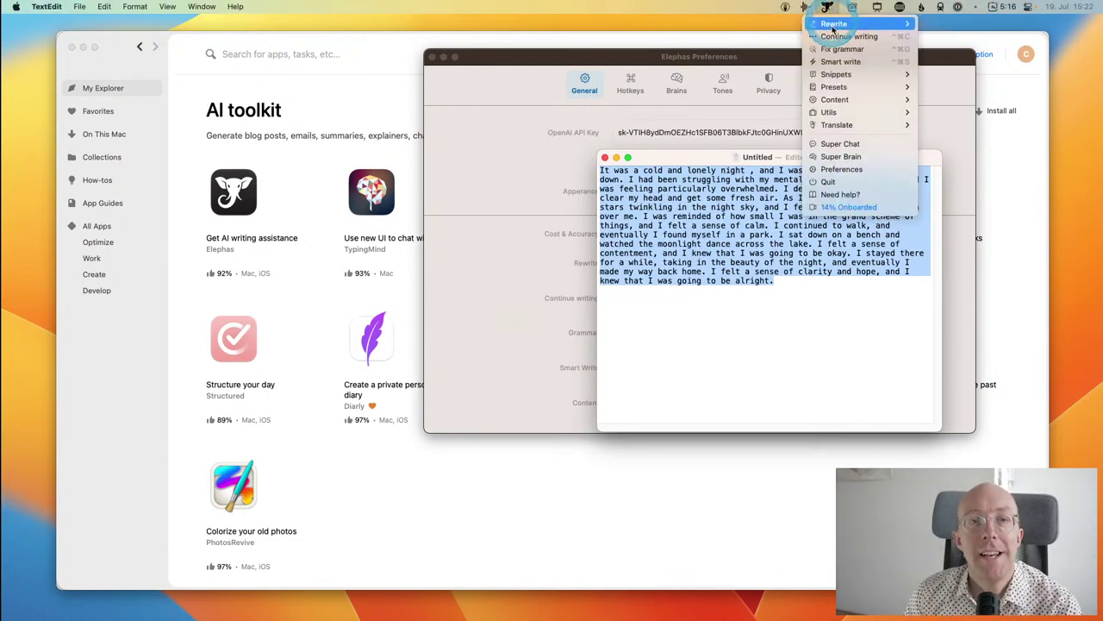
left_click(836, 51)
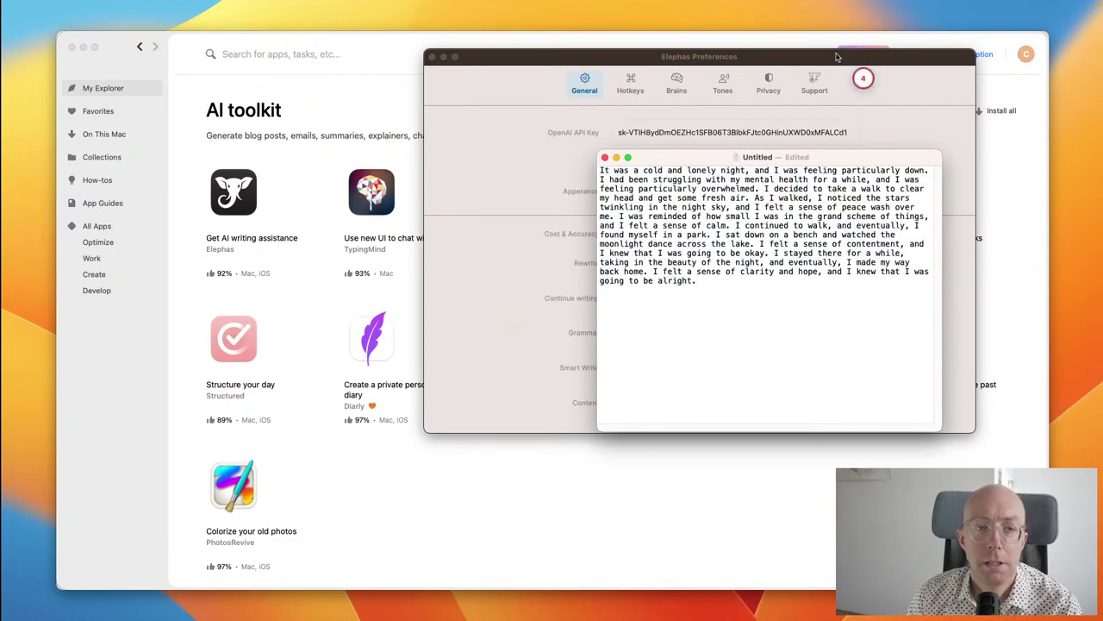
left_click(863, 80)
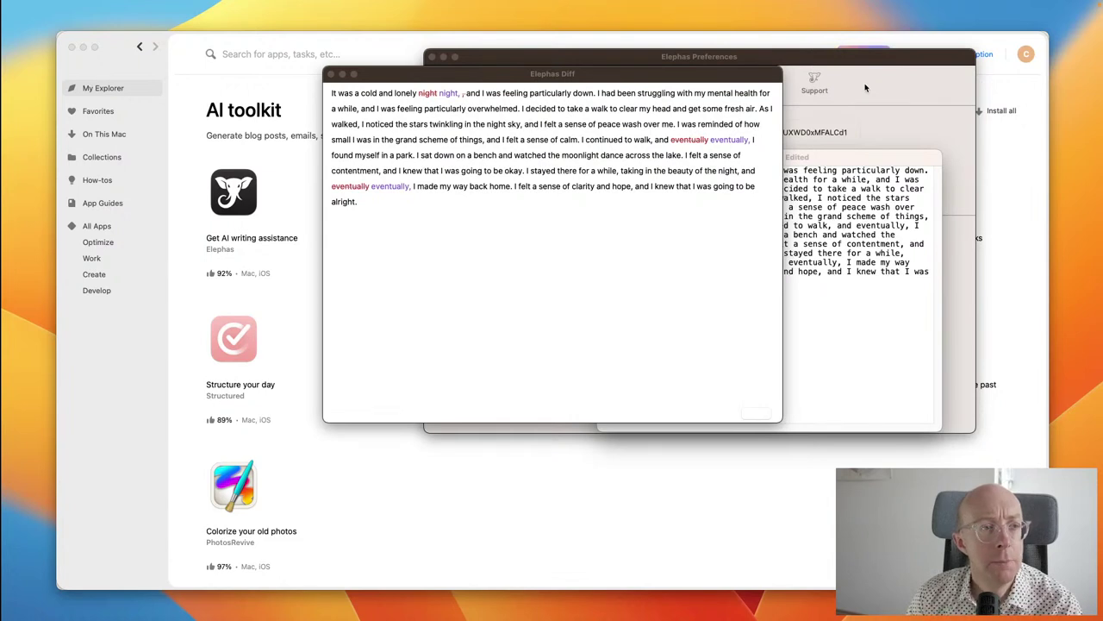
left_click(531, 167)
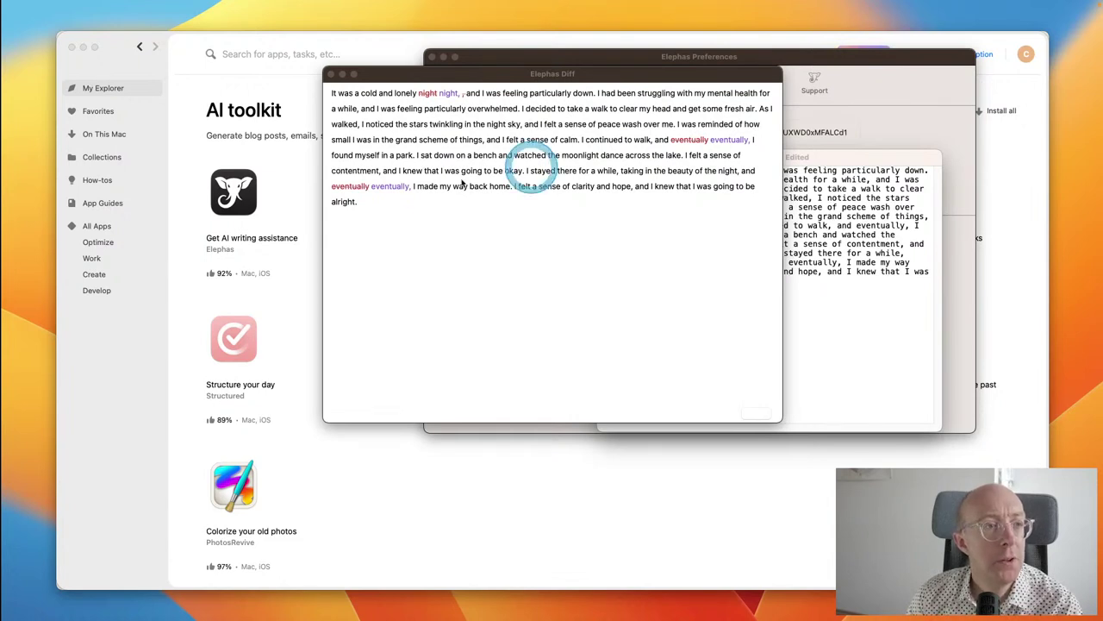
left_click(332, 75)
left_click(764, 252)
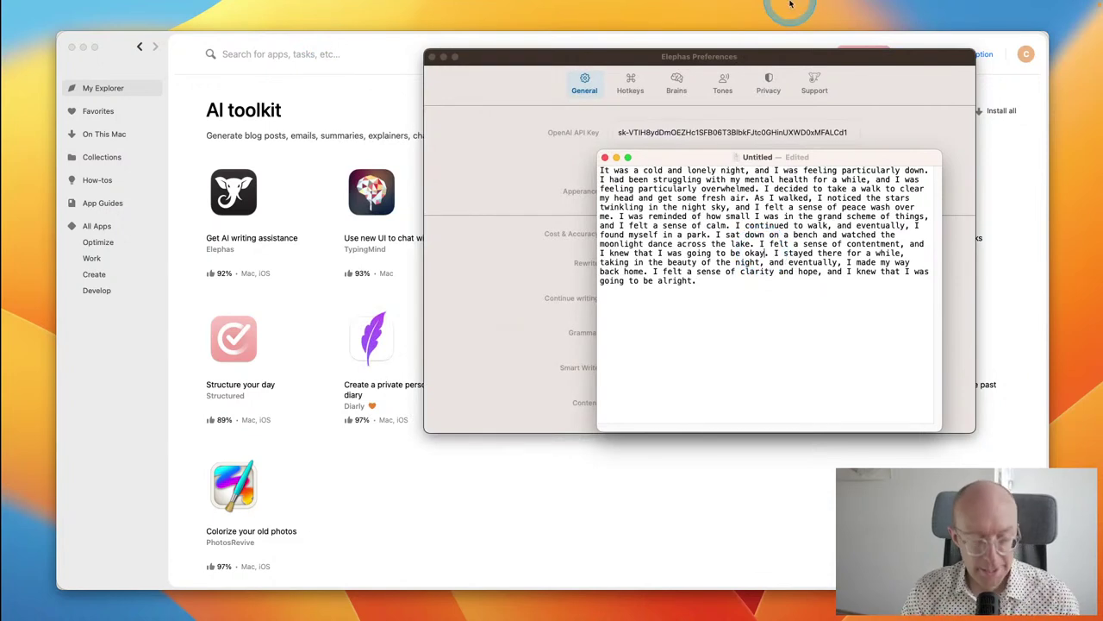
Step: Try Smart write on the story with no text selected
mouse_move(789, 5)
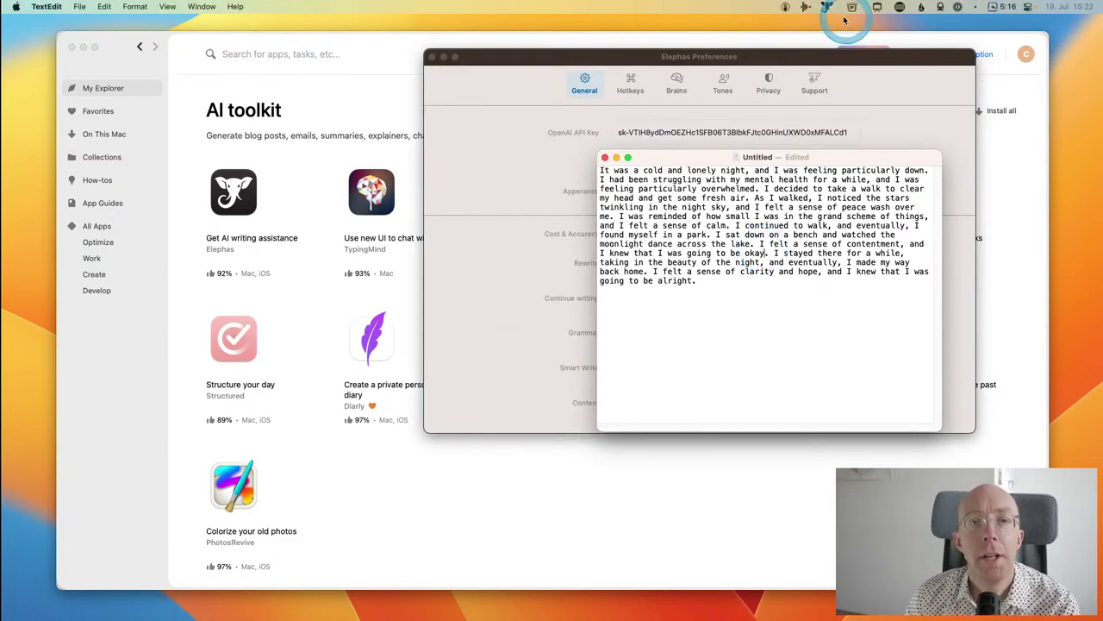
left_click(828, 8)
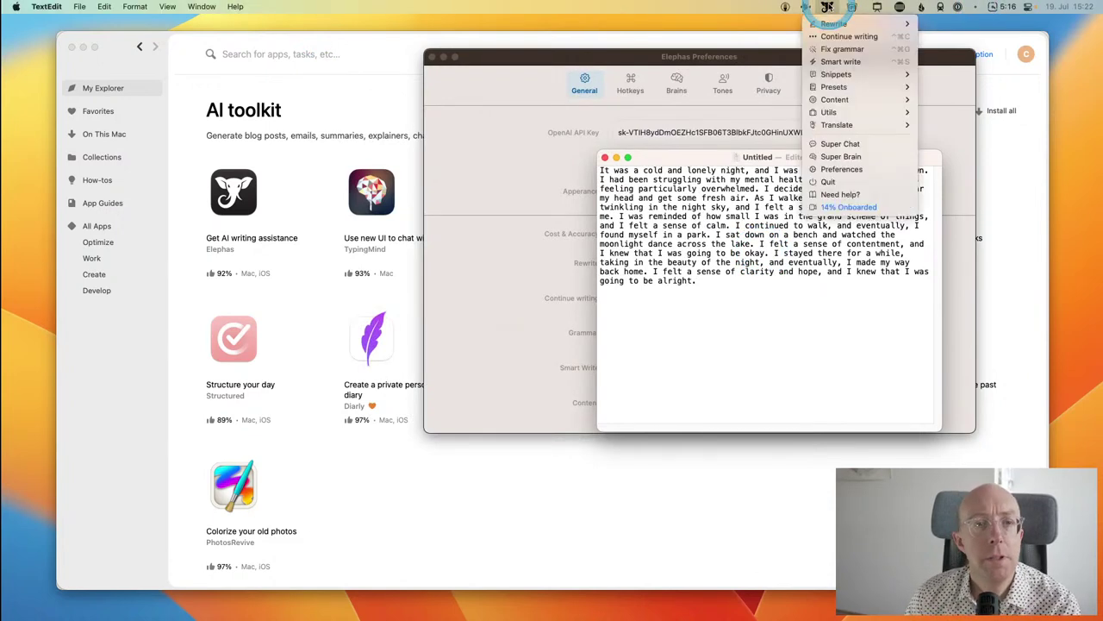
left_click(841, 62)
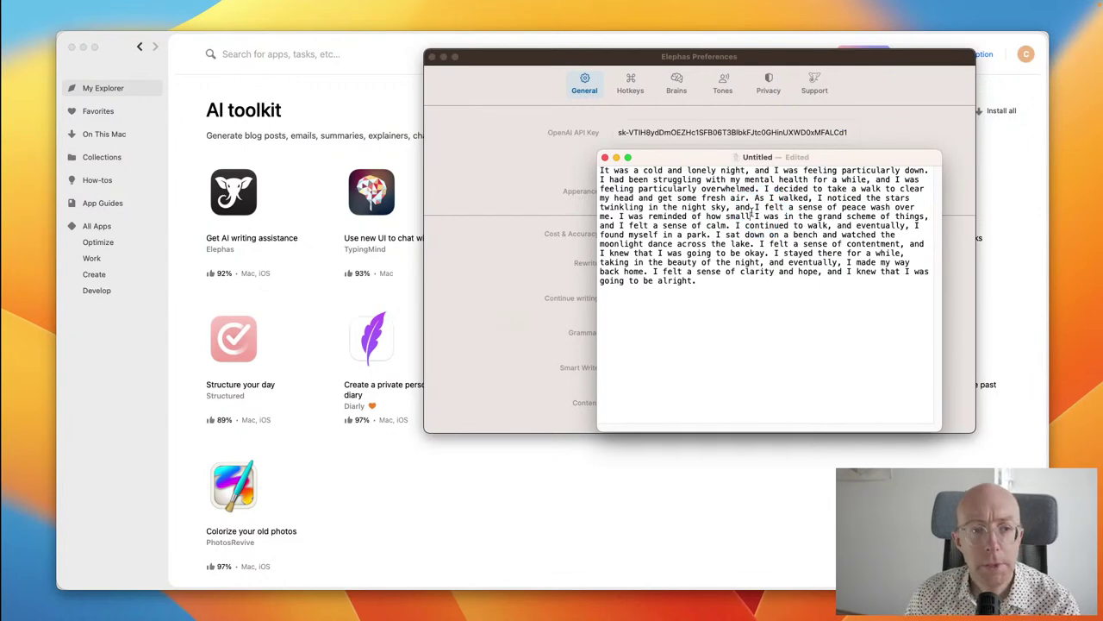
Step: Reduce the document to the sentence "It was a cold and lonely night", select it and run Smart write on it
key("super+a")
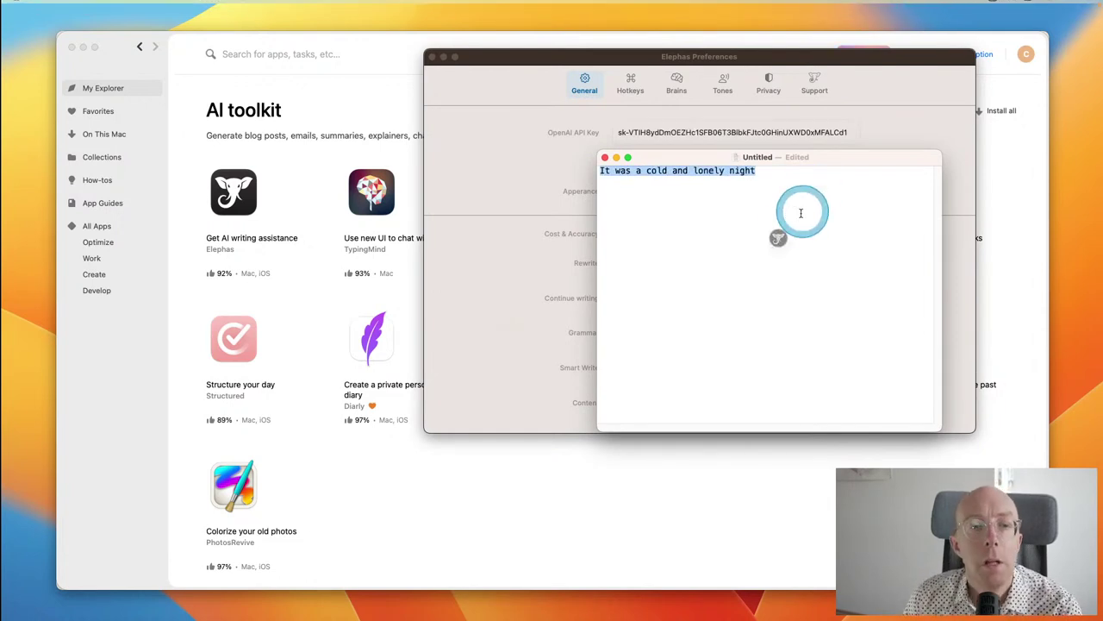
left_click(776, 241)
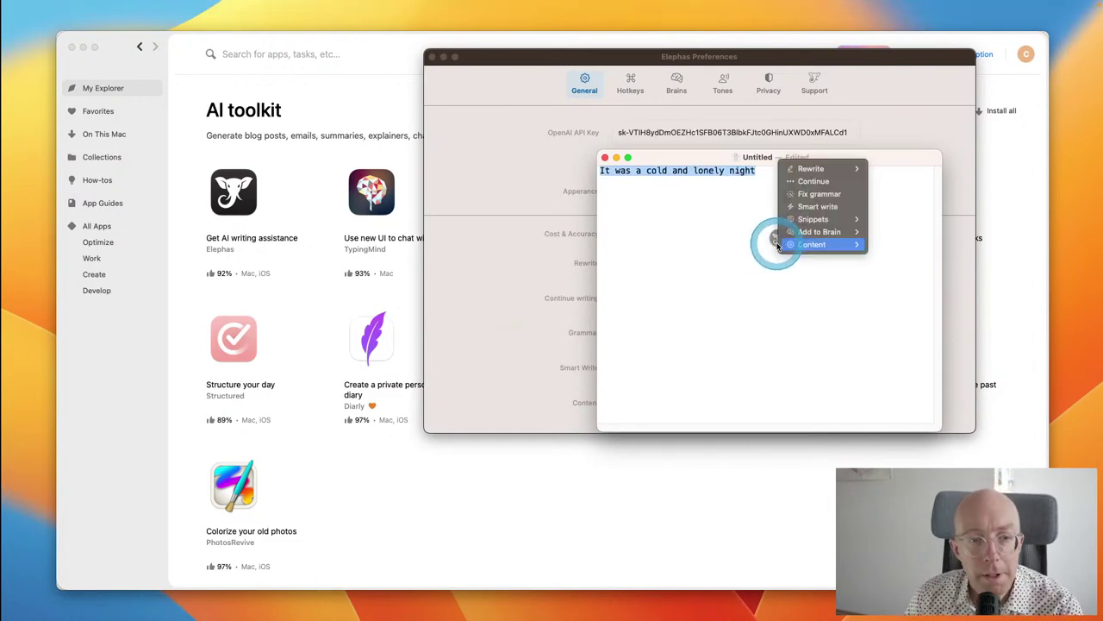
left_click(803, 203)
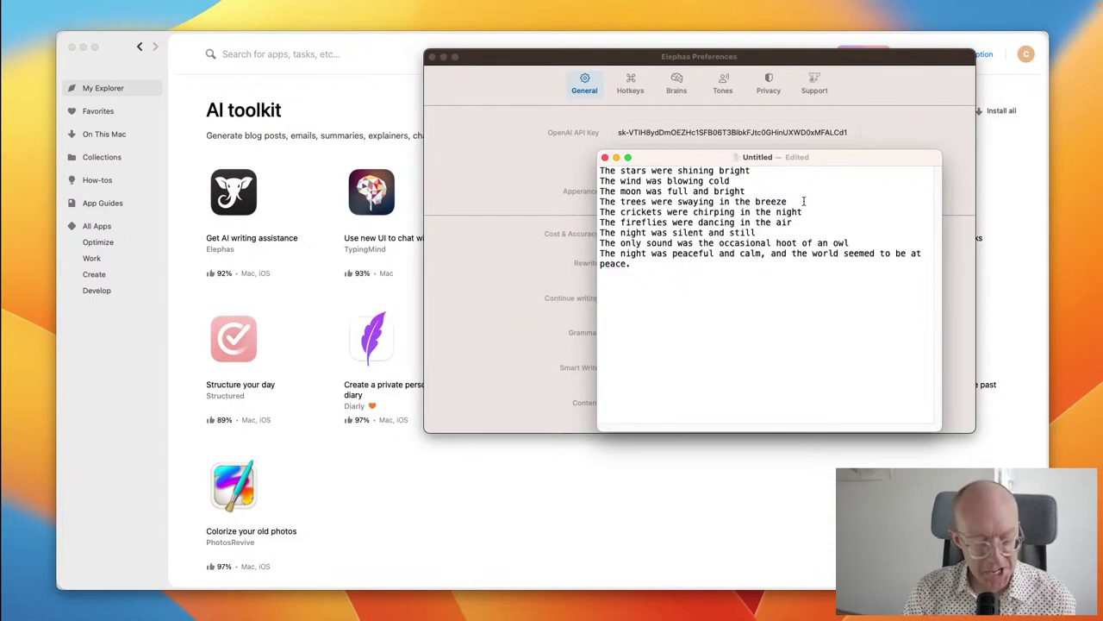
Step: Select all the generated night-scene lines and run Fix grammar on them
key("super+a")
mouse_move(976, 7)
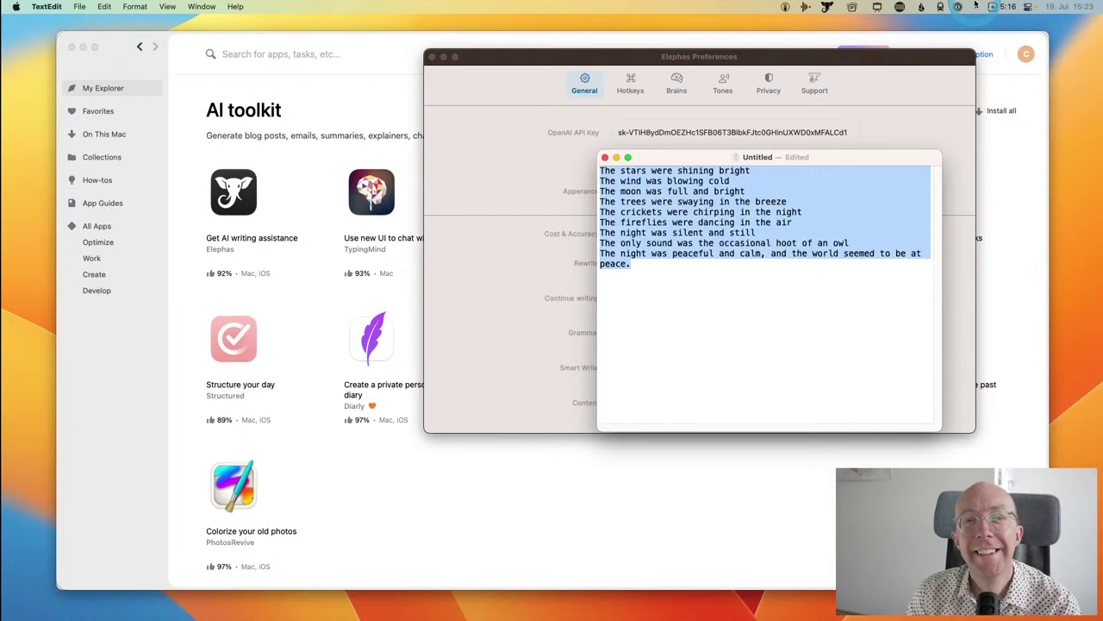
left_click(826, 7)
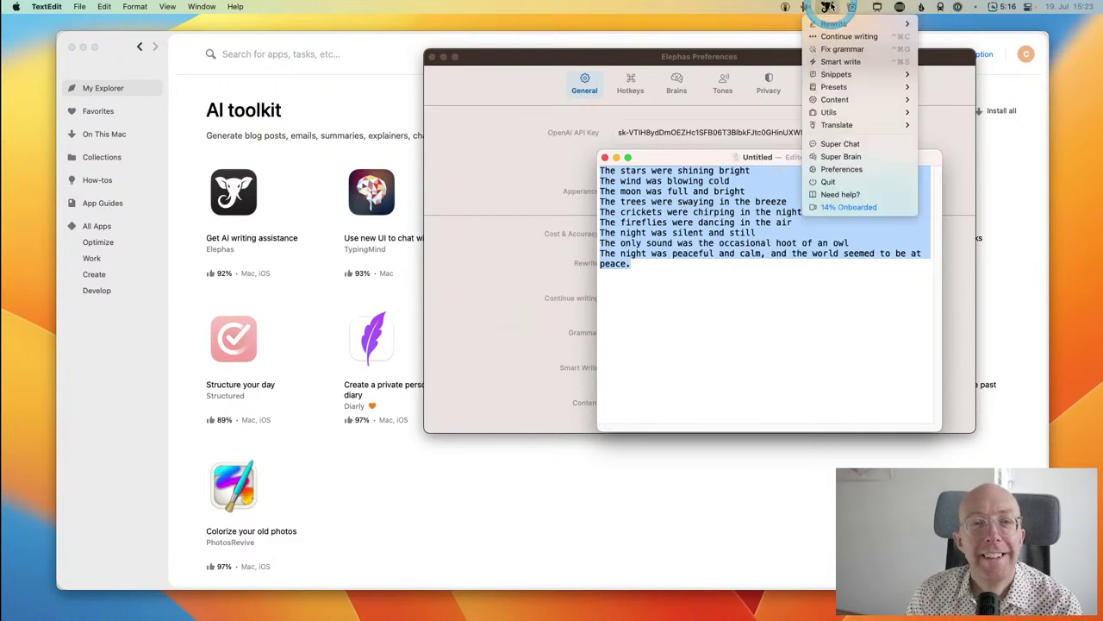
left_click(837, 51)
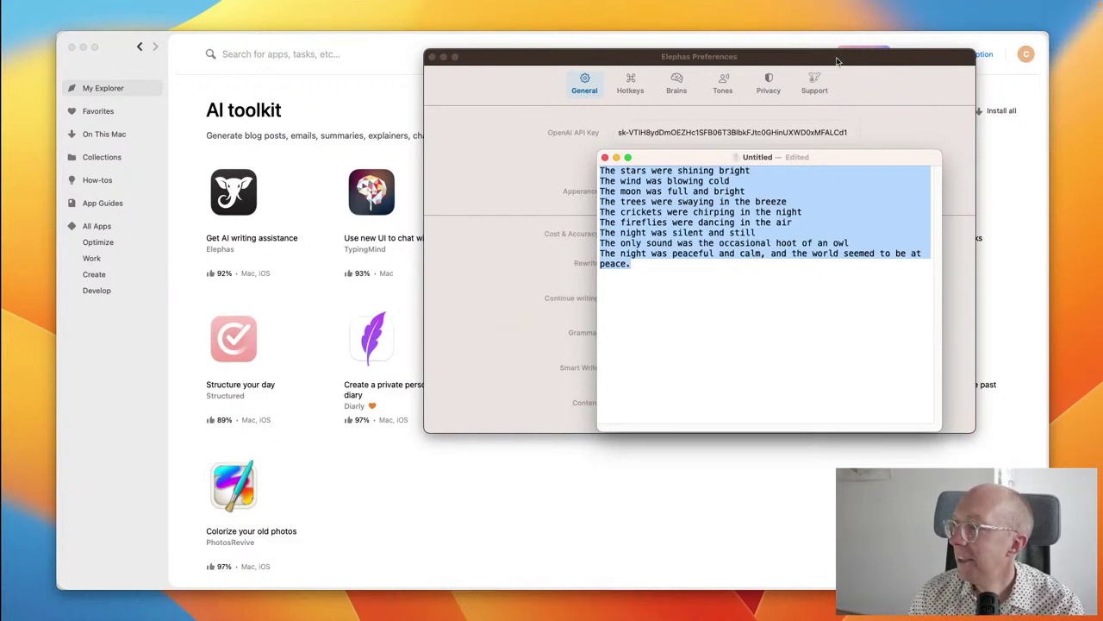
left_click(800, 279)
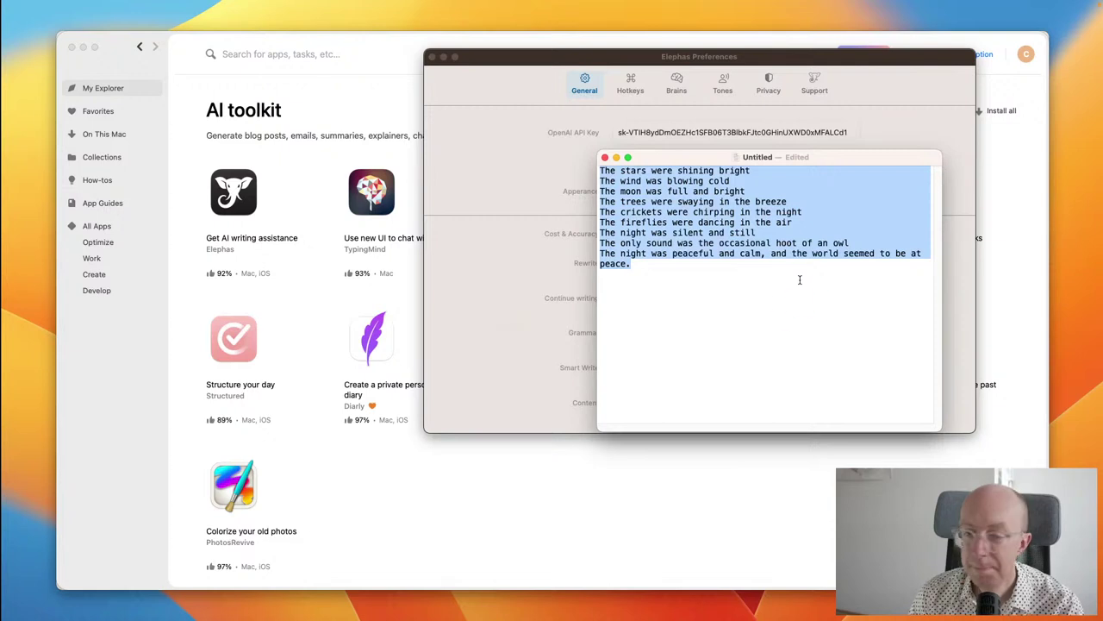
Step: Open the window for adding or managing the writing assistant's snippets
left_click(819, 8)
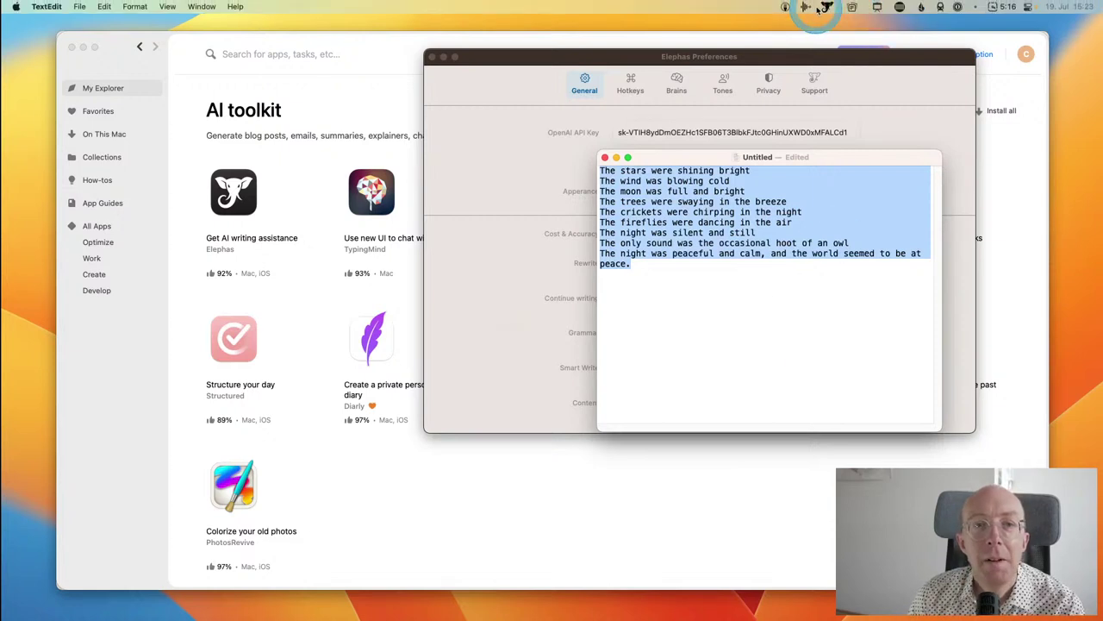
mouse_move(836, 75)
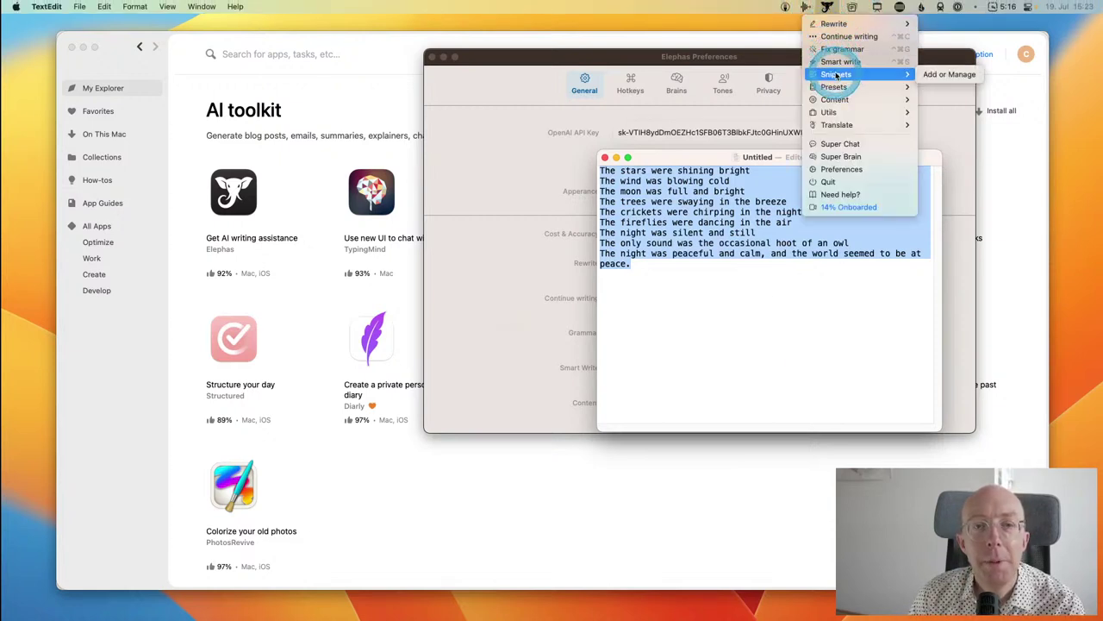
left_click(944, 75)
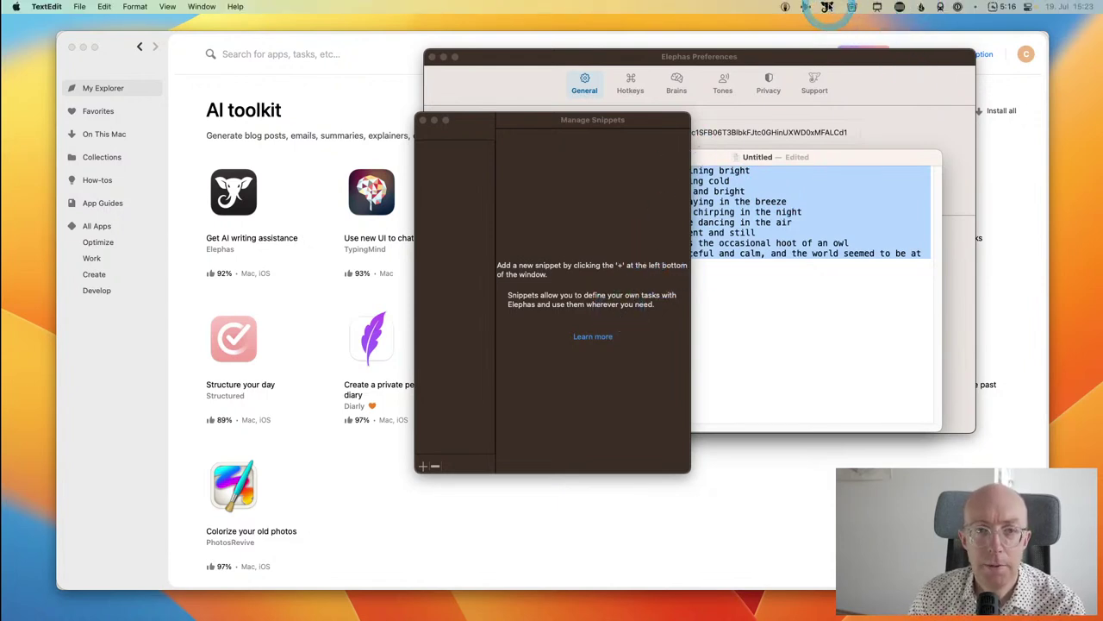
Step: Replace the selected text with the Facebook Ad preset and bring the document window to the front
left_click(827, 9)
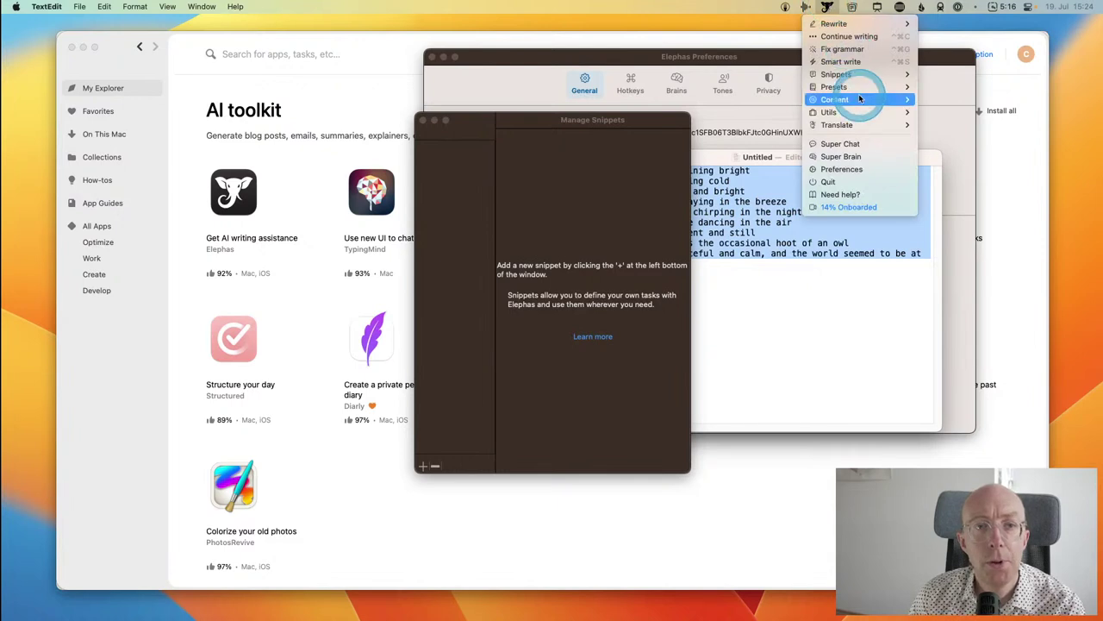
mouse_move(859, 88)
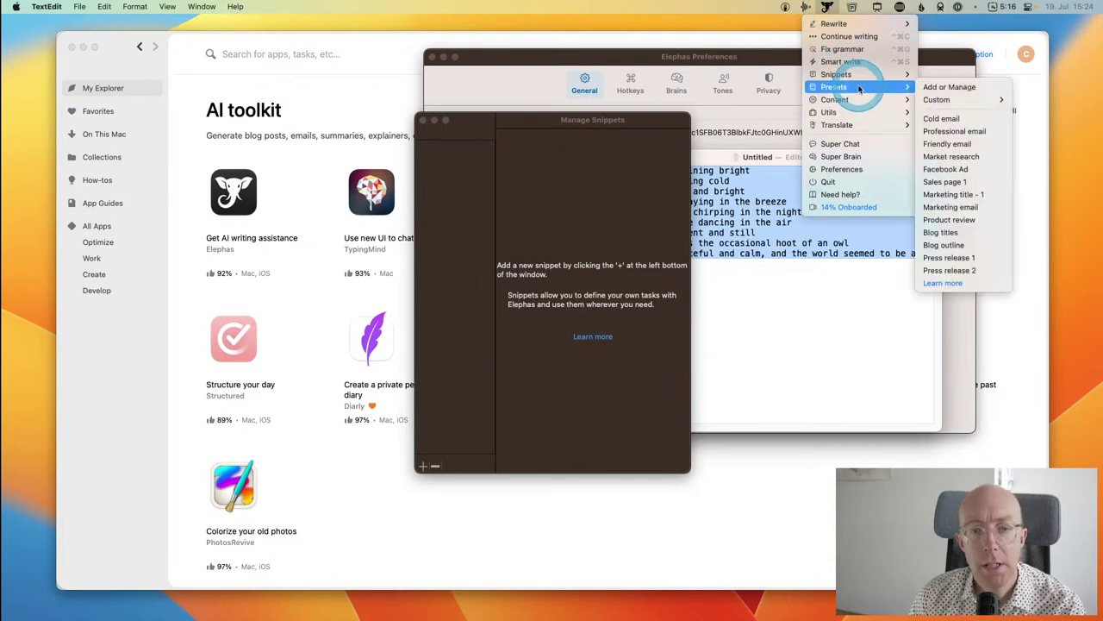
left_click(973, 168)
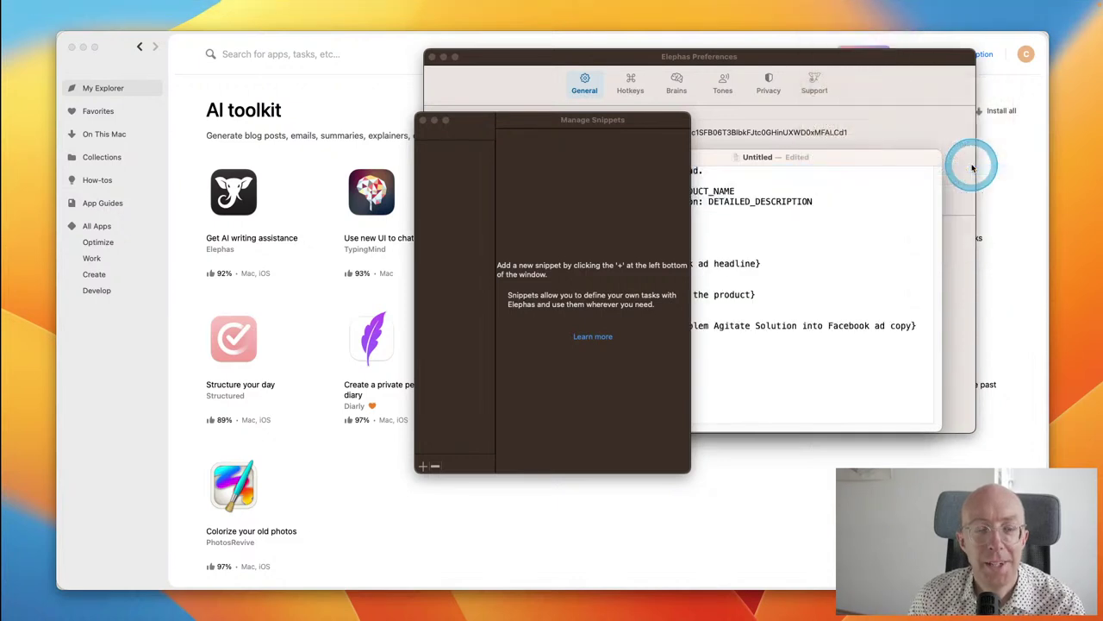
left_click(868, 161)
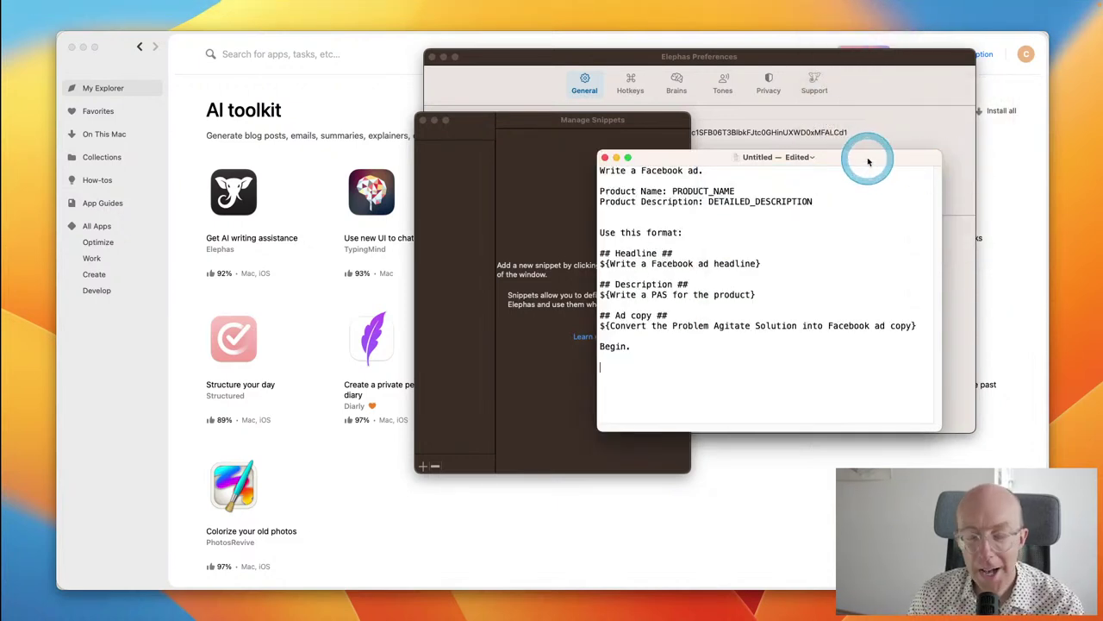
left_click(868, 161)
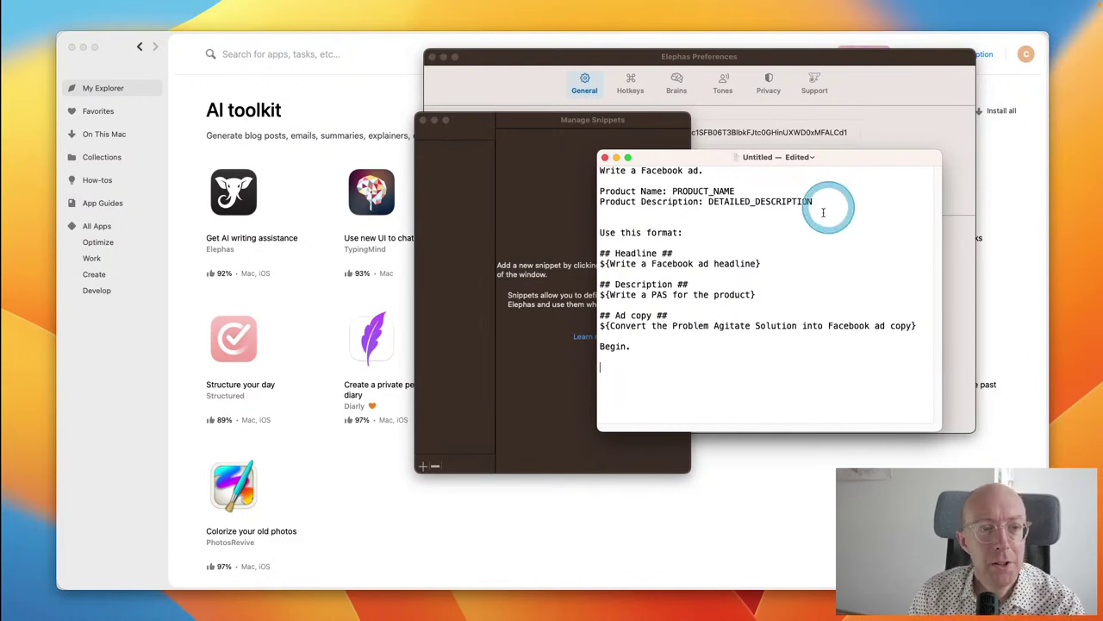
Step: Insert the Blog outline preset below the Facebook ad template in the document
mouse_move(951, 5)
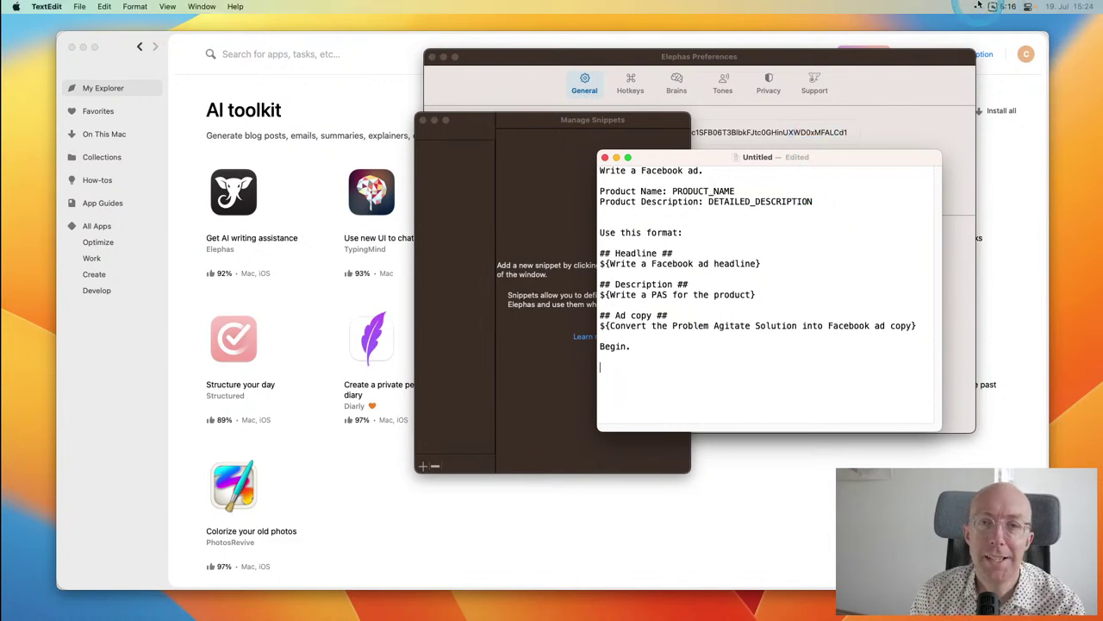
left_click(825, 7)
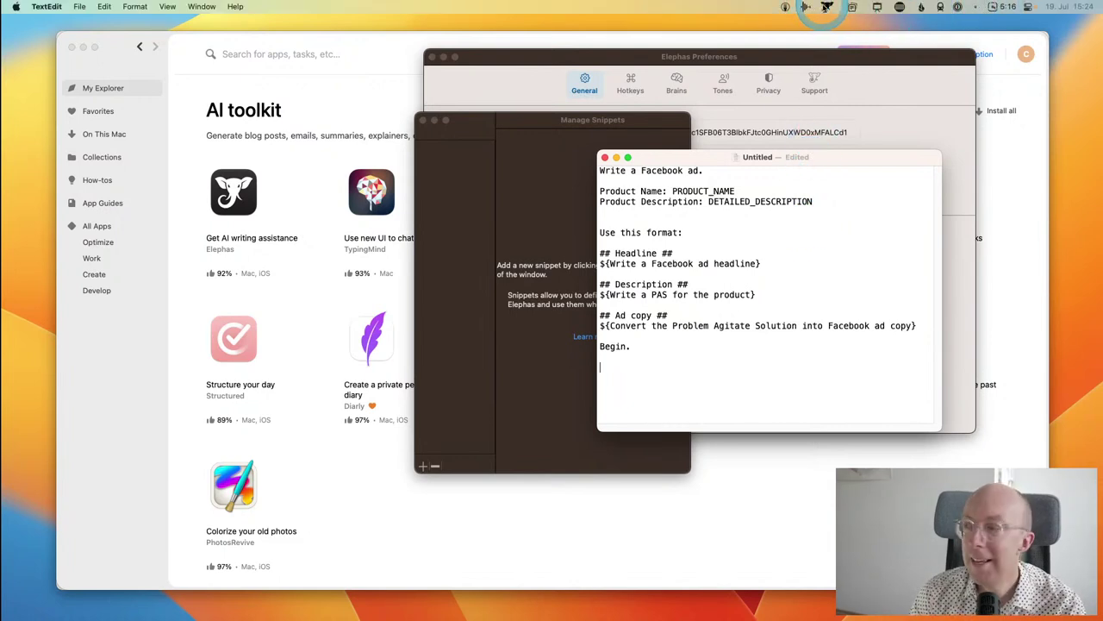
left_click(841, 74)
mouse_move(844, 85)
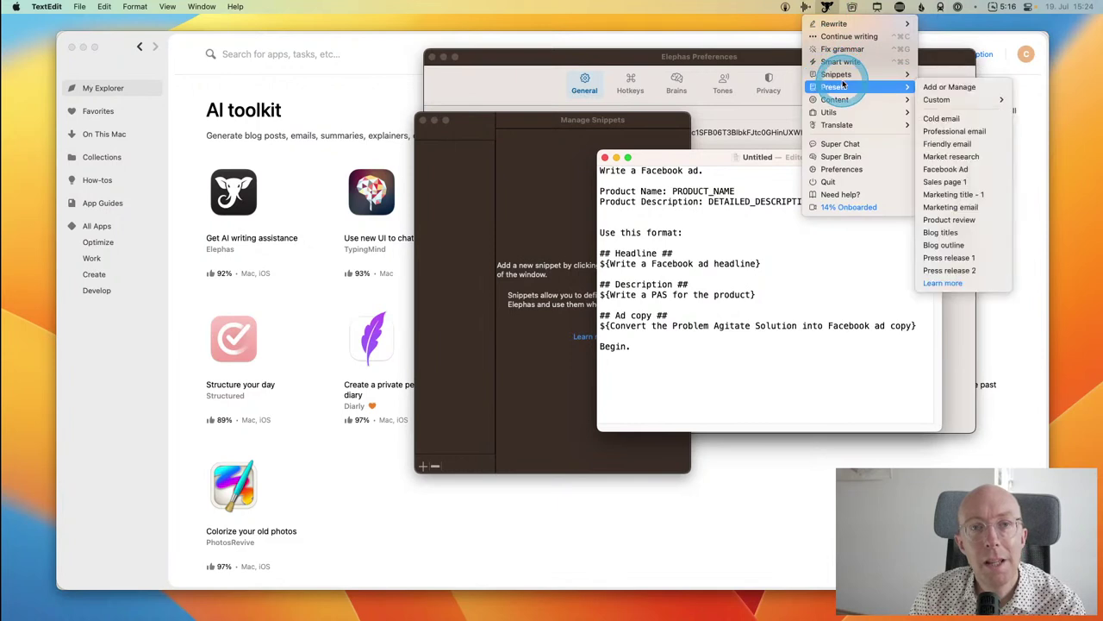
left_click(948, 246)
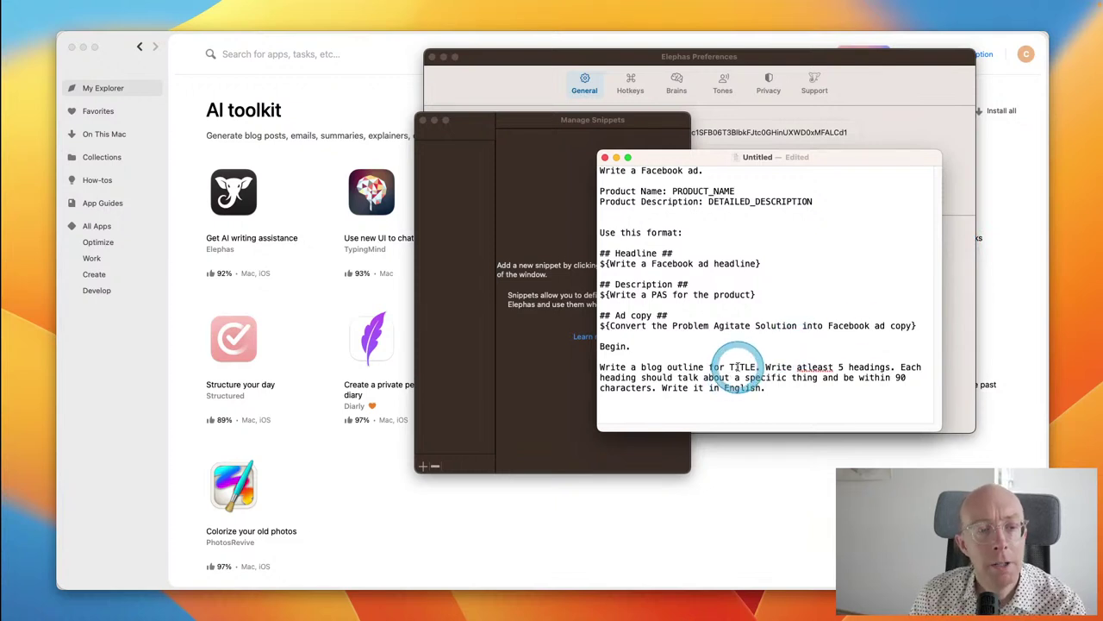
Step: Replace the TITLE placeholder in the blog outline prompt with "how to cook chicken"
double_click(739, 366)
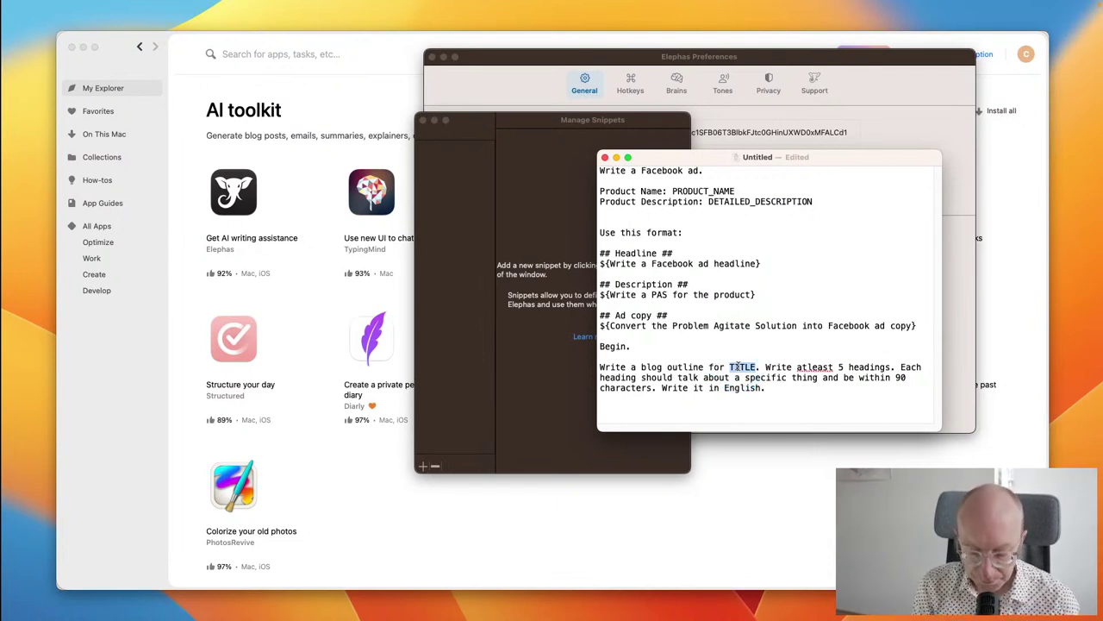
type("how to cook")
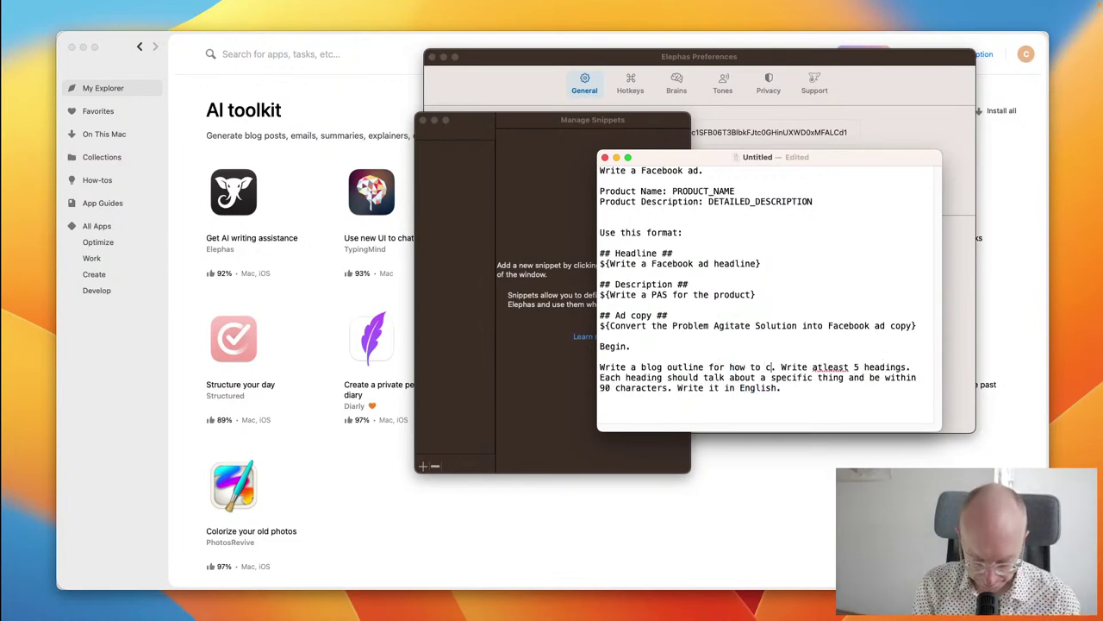
type(" chicken")
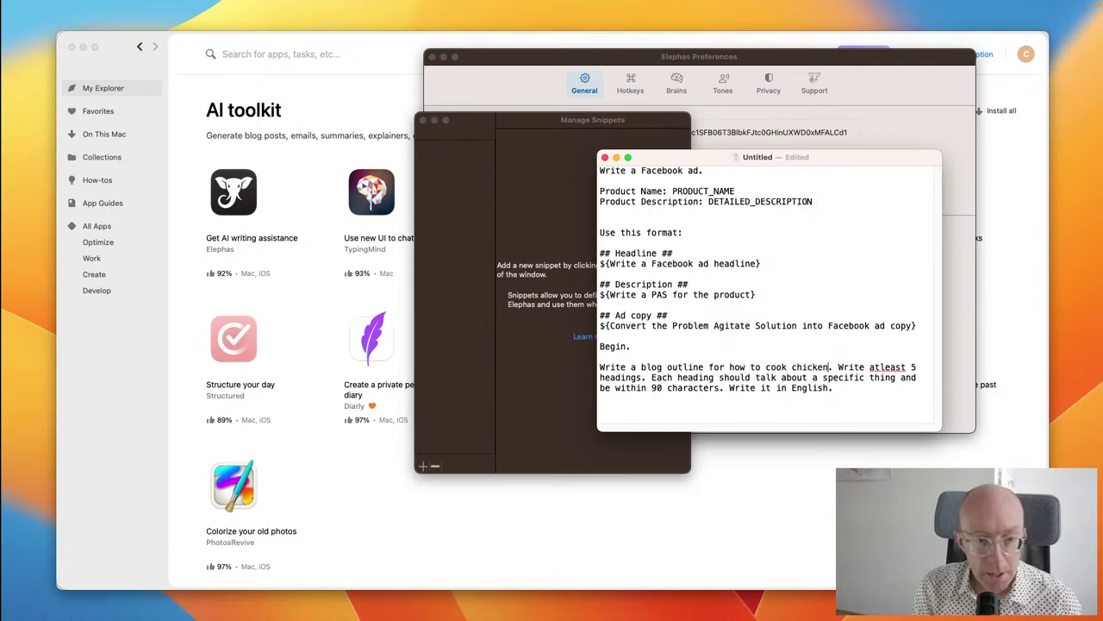
Step: Delete the Facebook ad template above the blog outline prompt and correct "atleast" to "at least"
left_click_drag(646, 362, 545, 132)
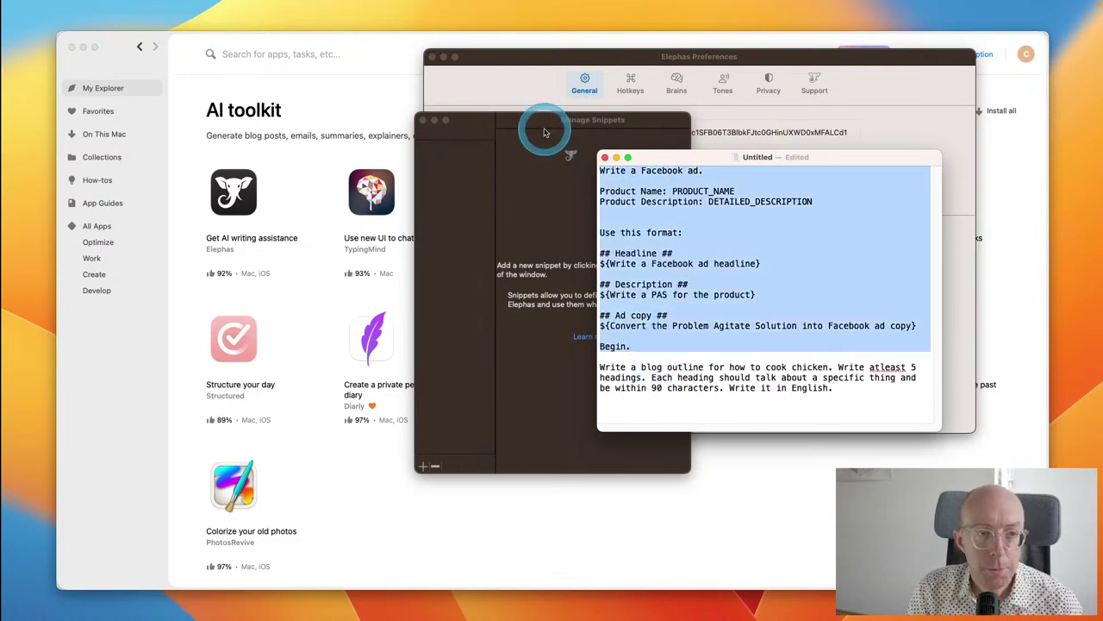
key("BackSpace")
key("BackSpace")
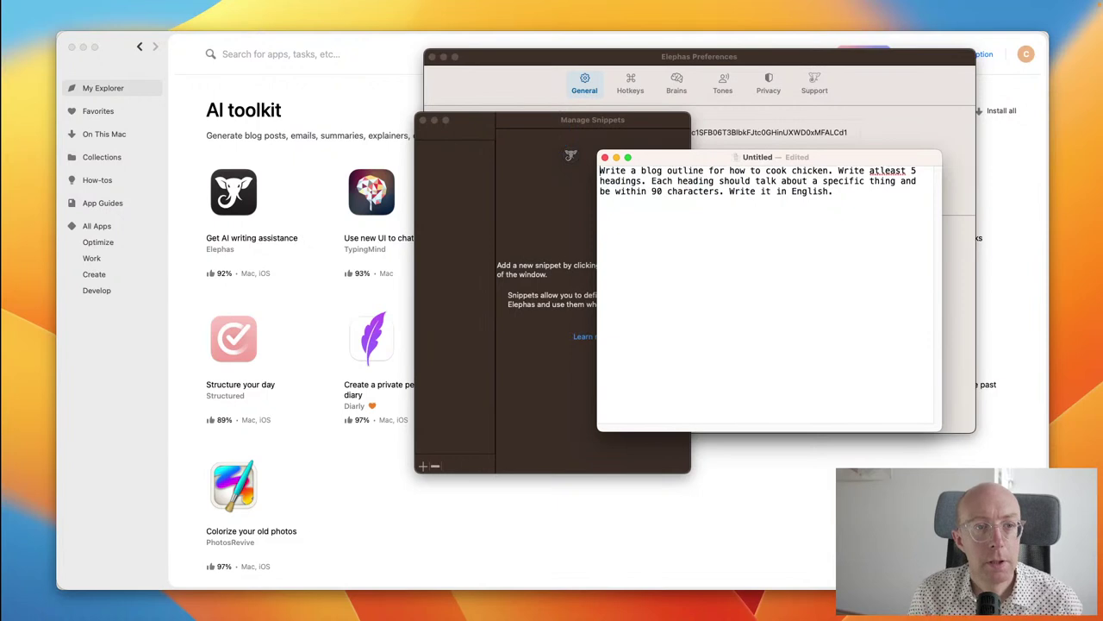
left_click(880, 172)
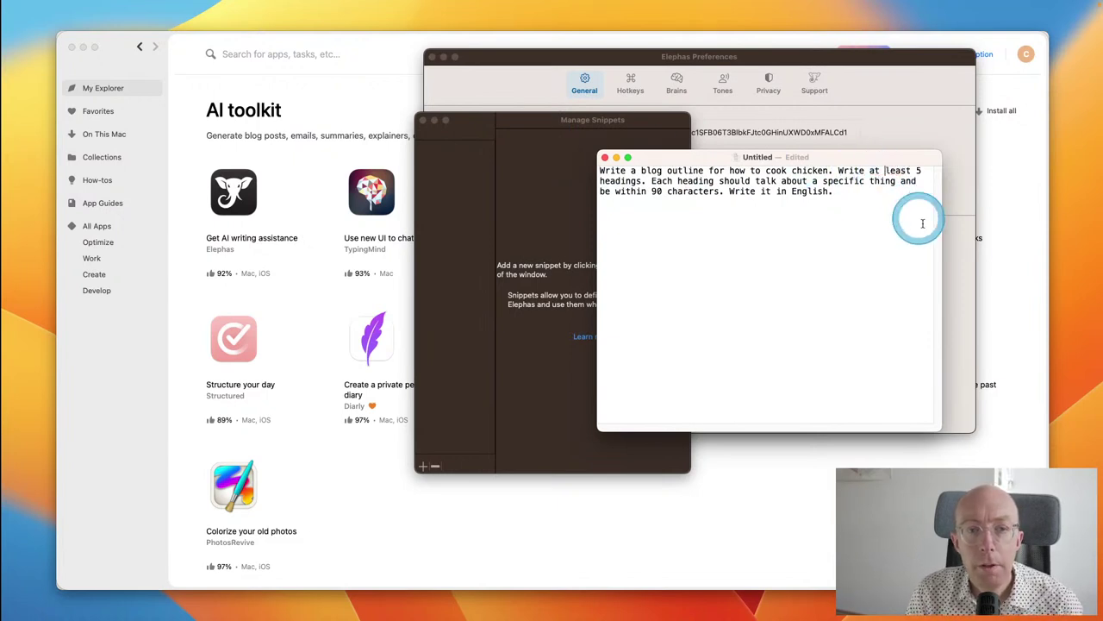
Step: Run Continue writing on the whole blog outline prompt and undo the generated outline
key("super+a")
mouse_move(884, 5)
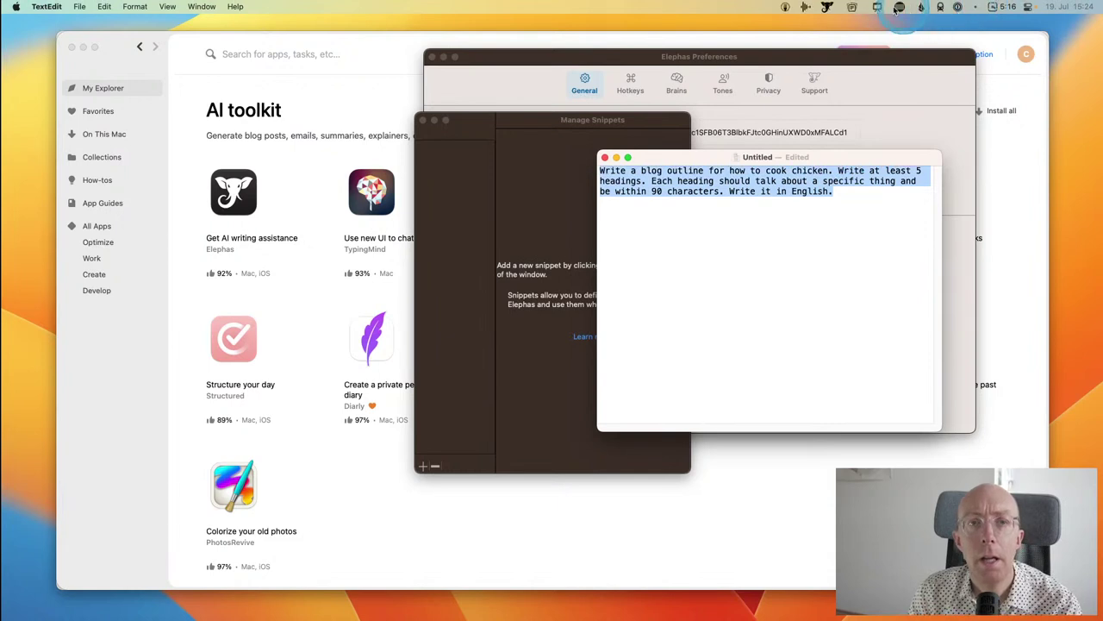
left_click(829, 7)
left_click(841, 89)
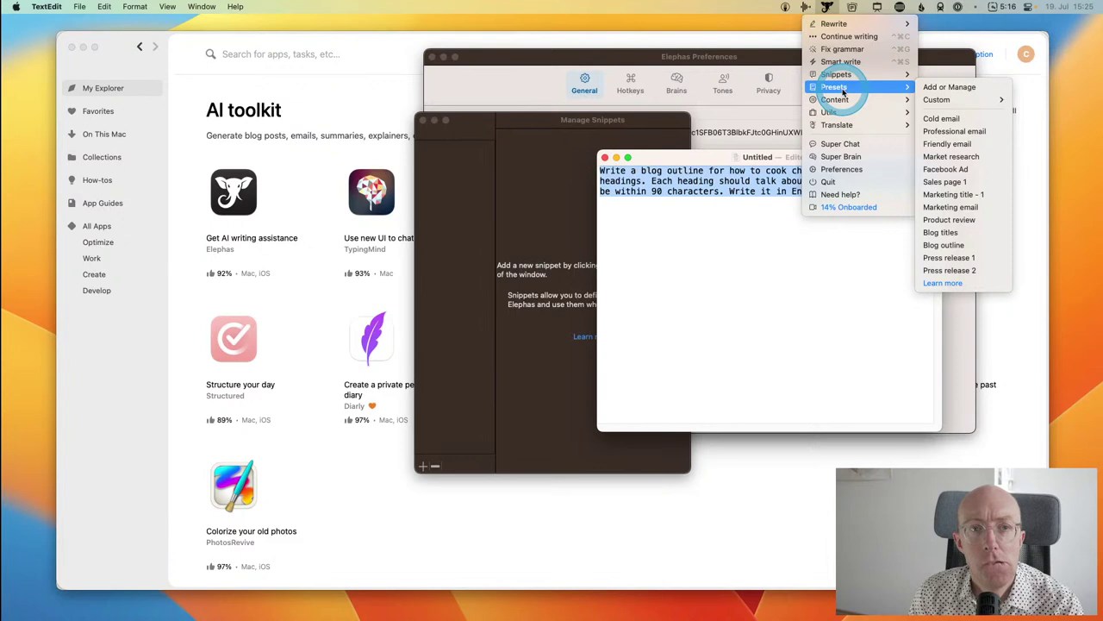
left_click(849, 35)
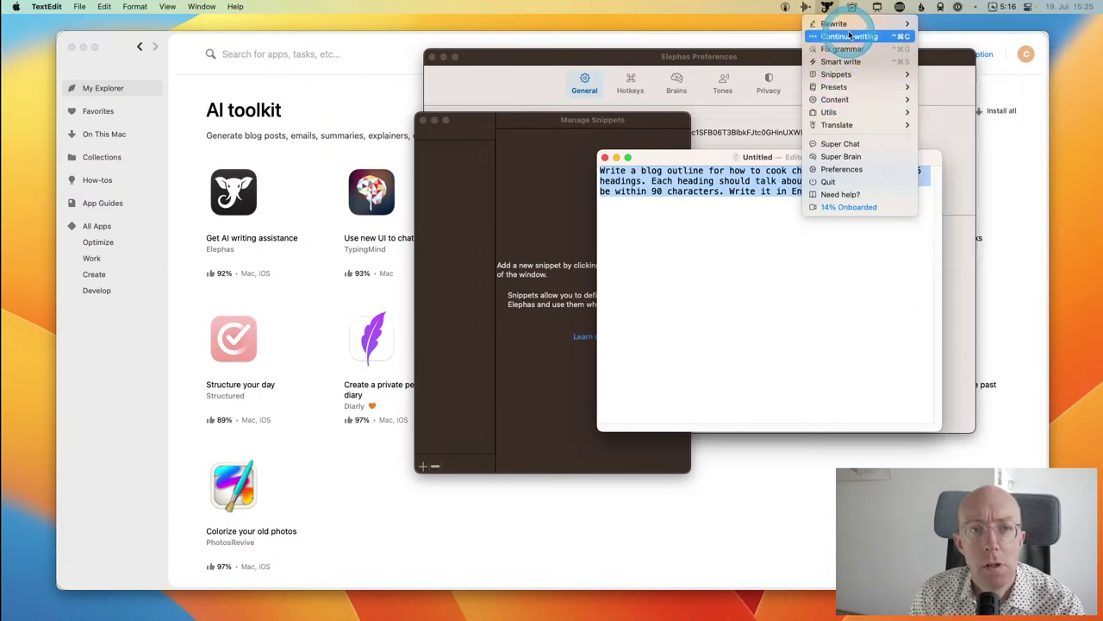
left_click(854, 358)
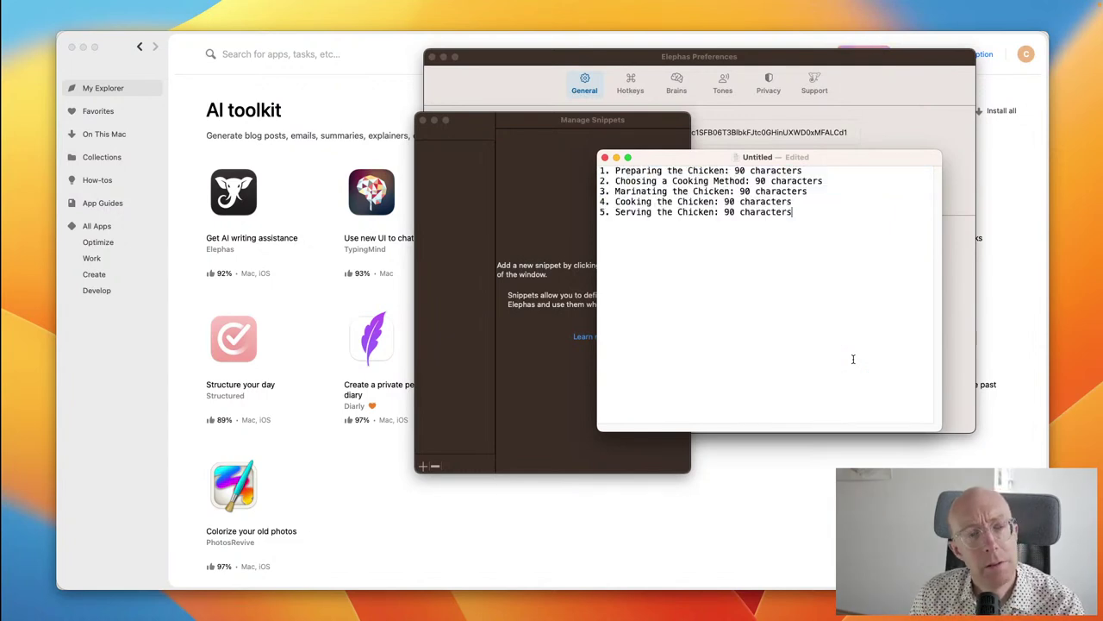
key("super+z")
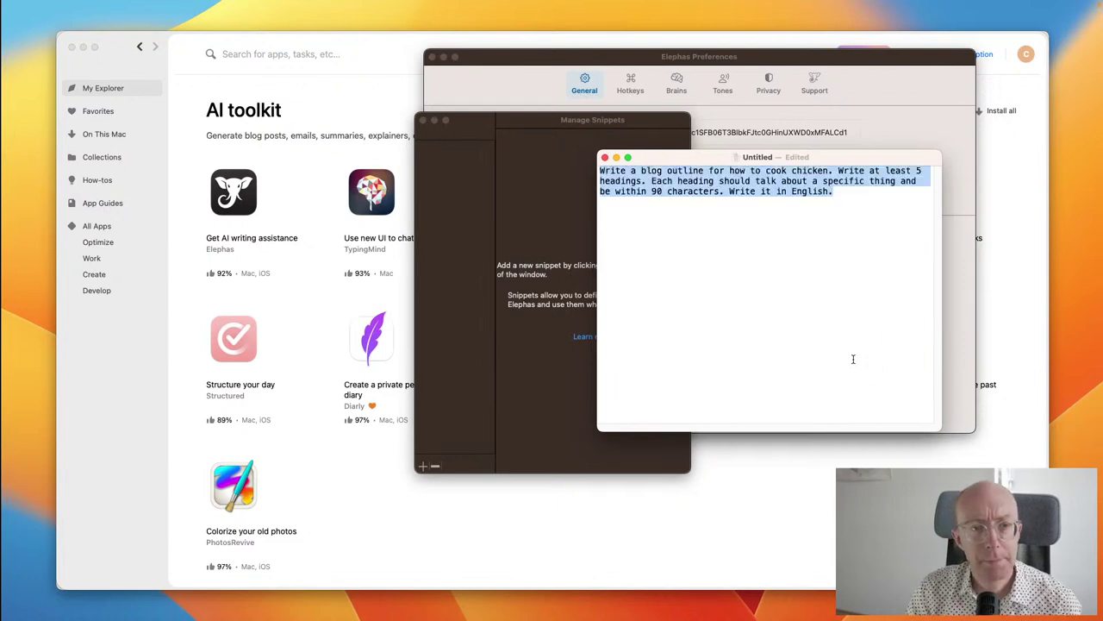
Step: Open Elephas's Write a blog tool from the content options
left_click(825, 7)
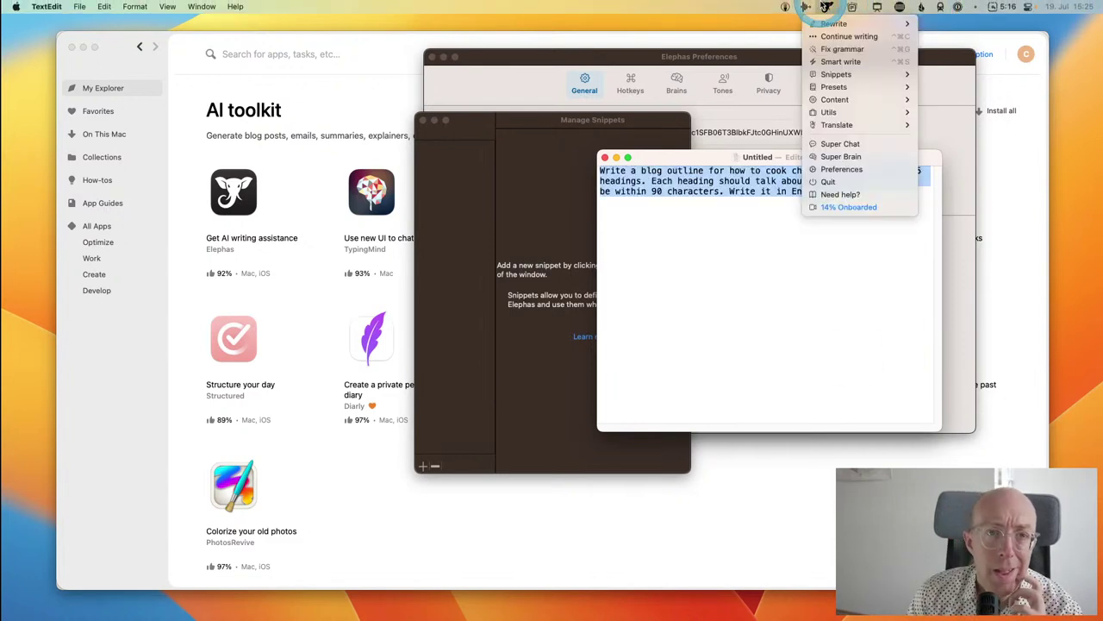
left_click(828, 99)
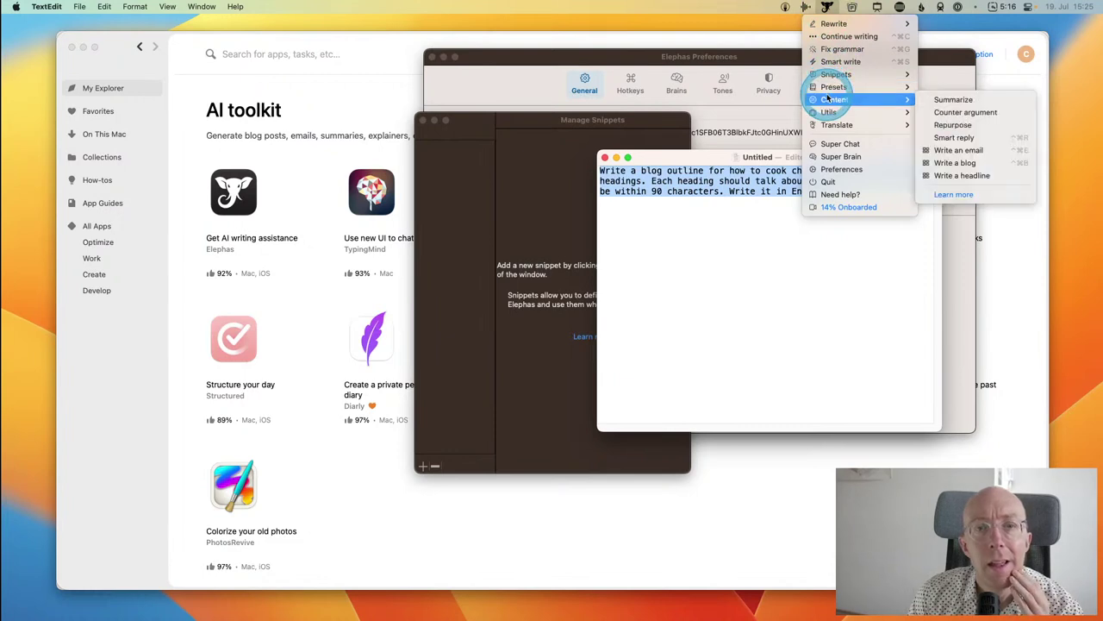
left_click(946, 164)
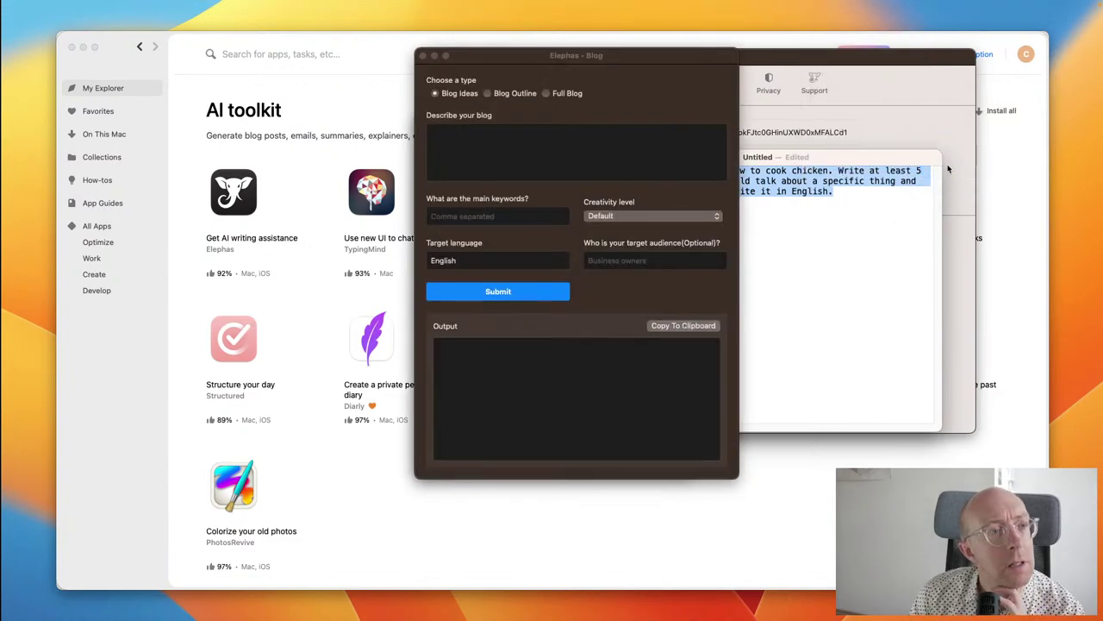
Step: Bring the blog outline prompt document back to the front and show the list of Elephas presets
left_click(838, 161)
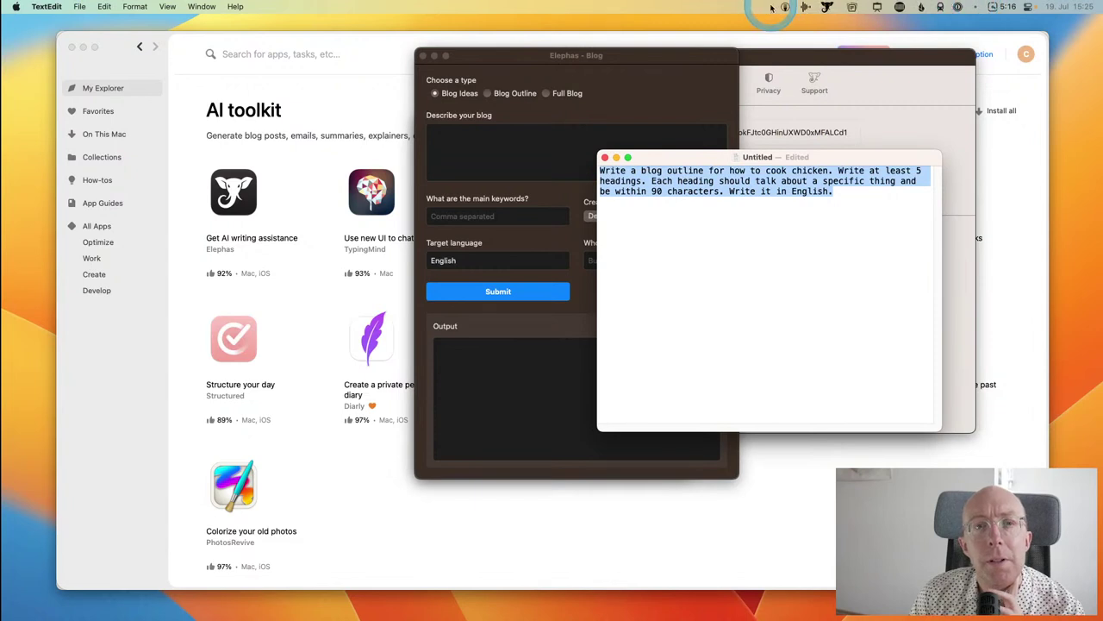
left_click(826, 6)
mouse_move(842, 89)
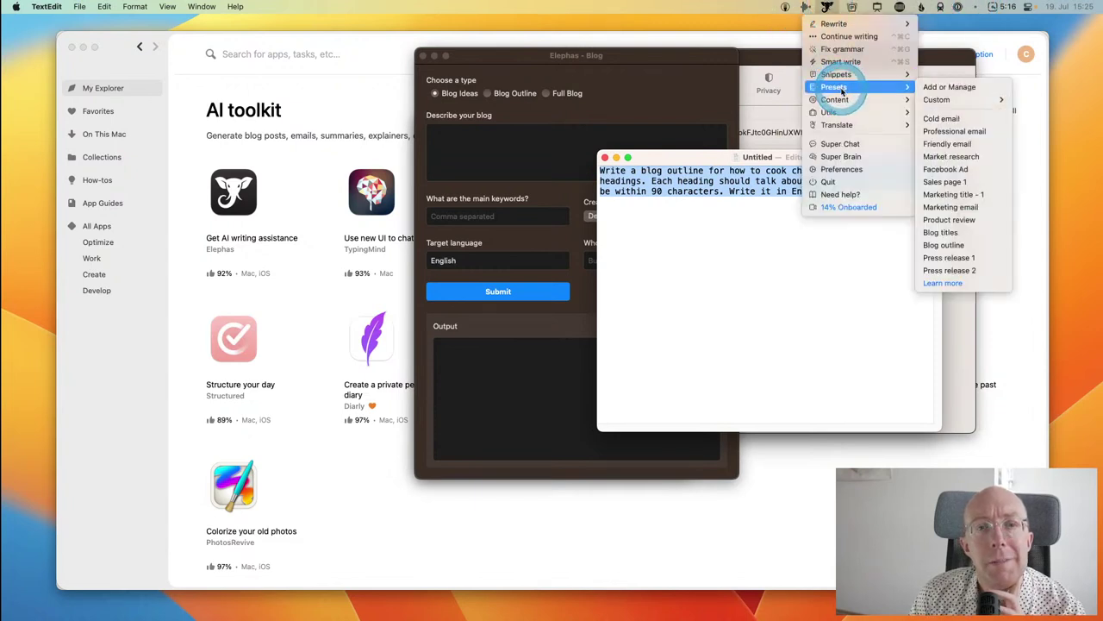